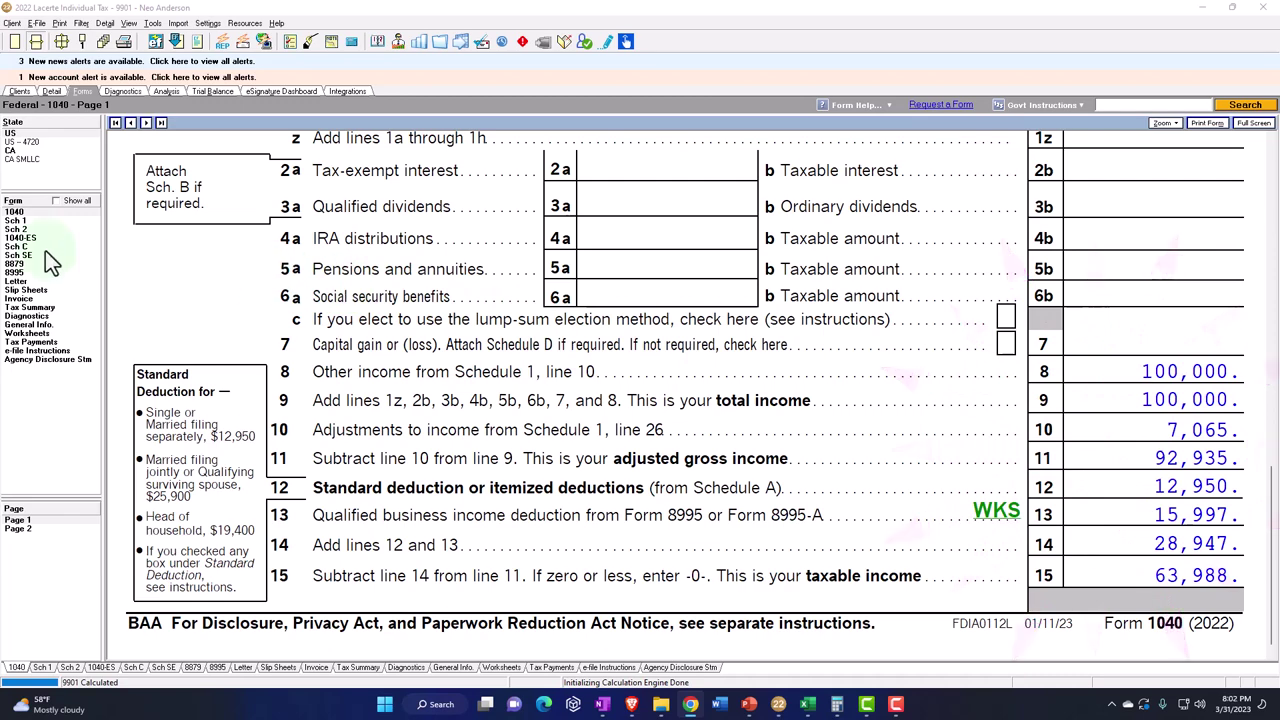
click(35, 248)
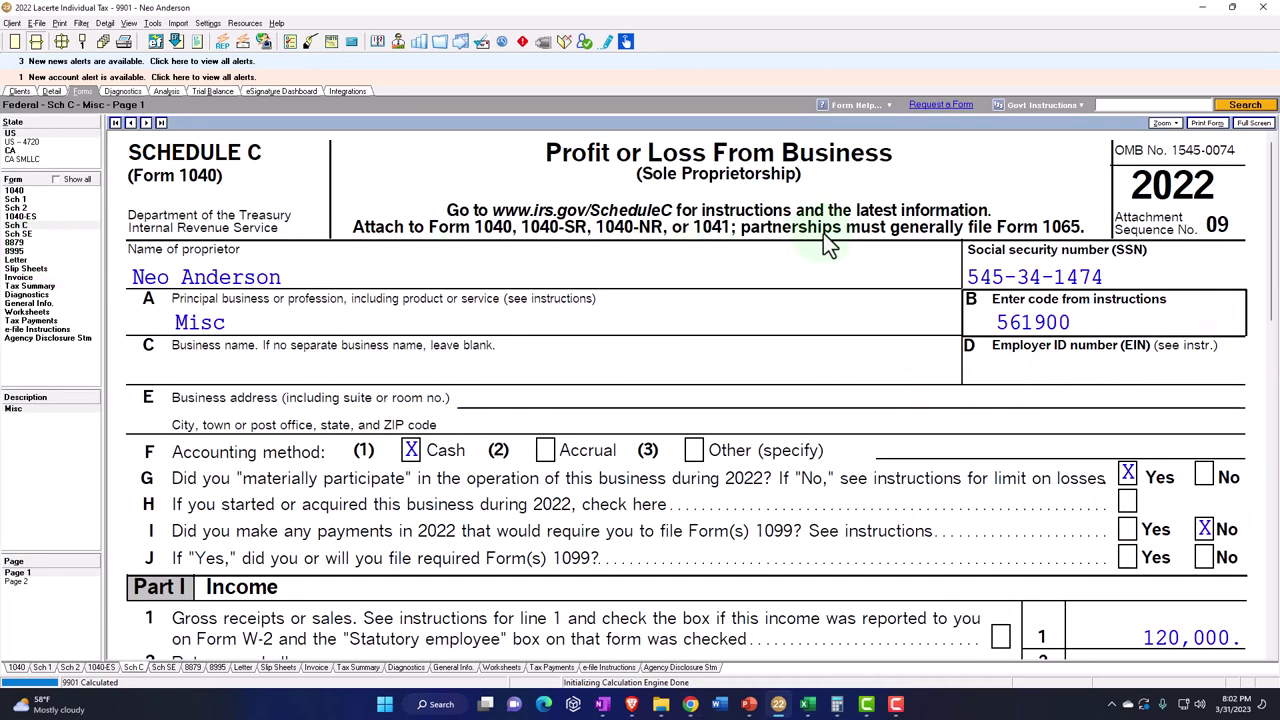
scroll(823, 233, down, 4)
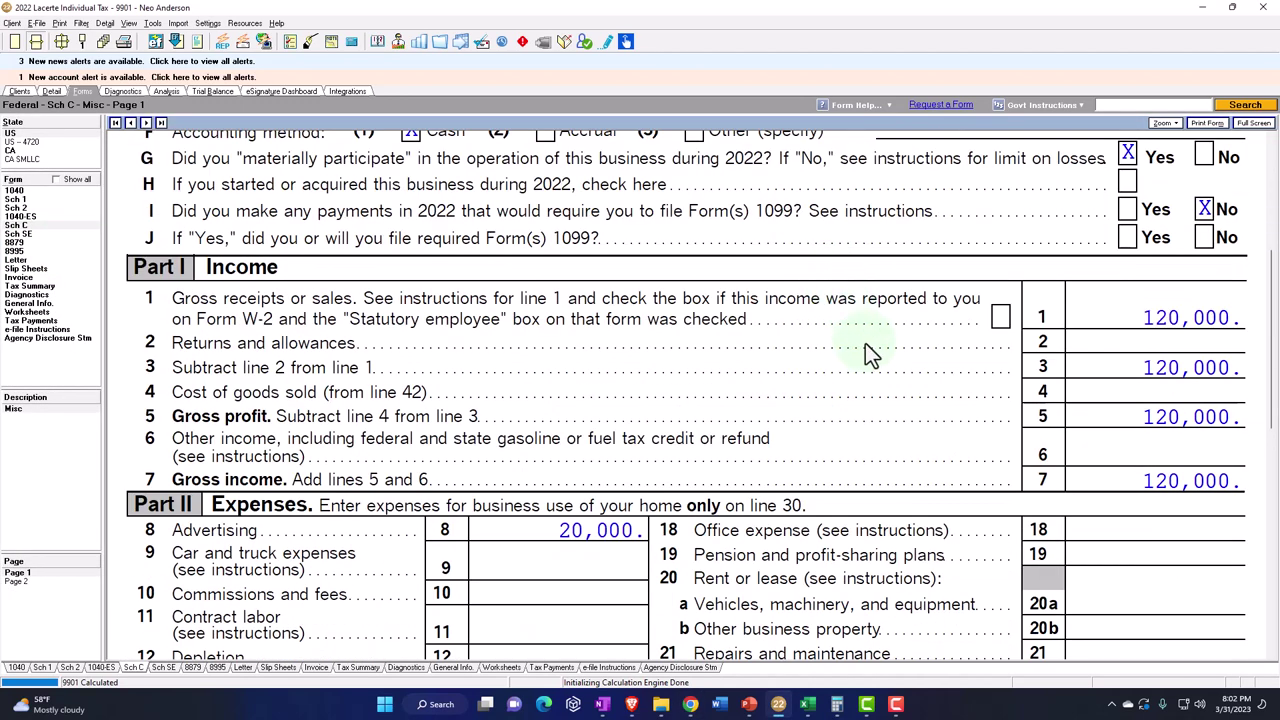
scroll(865, 343, down, 3)
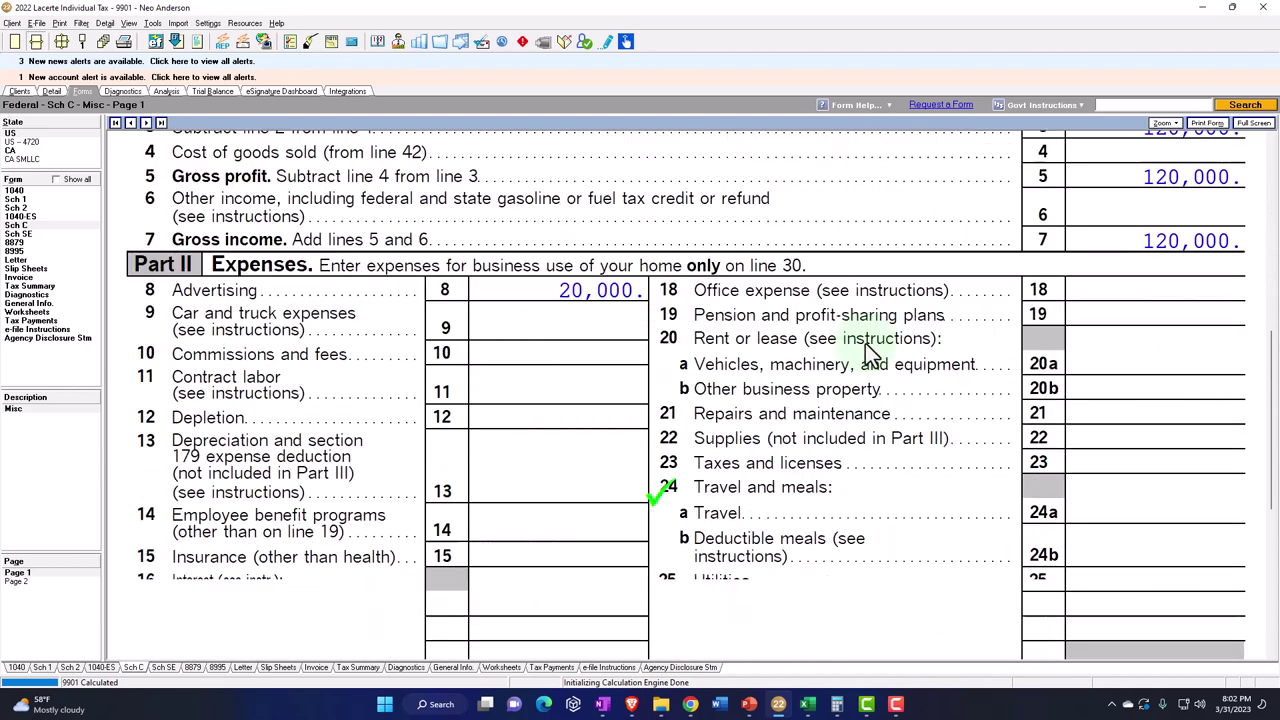
scroll(865, 343, down, 3)
scroll(886, 448, down, 1)
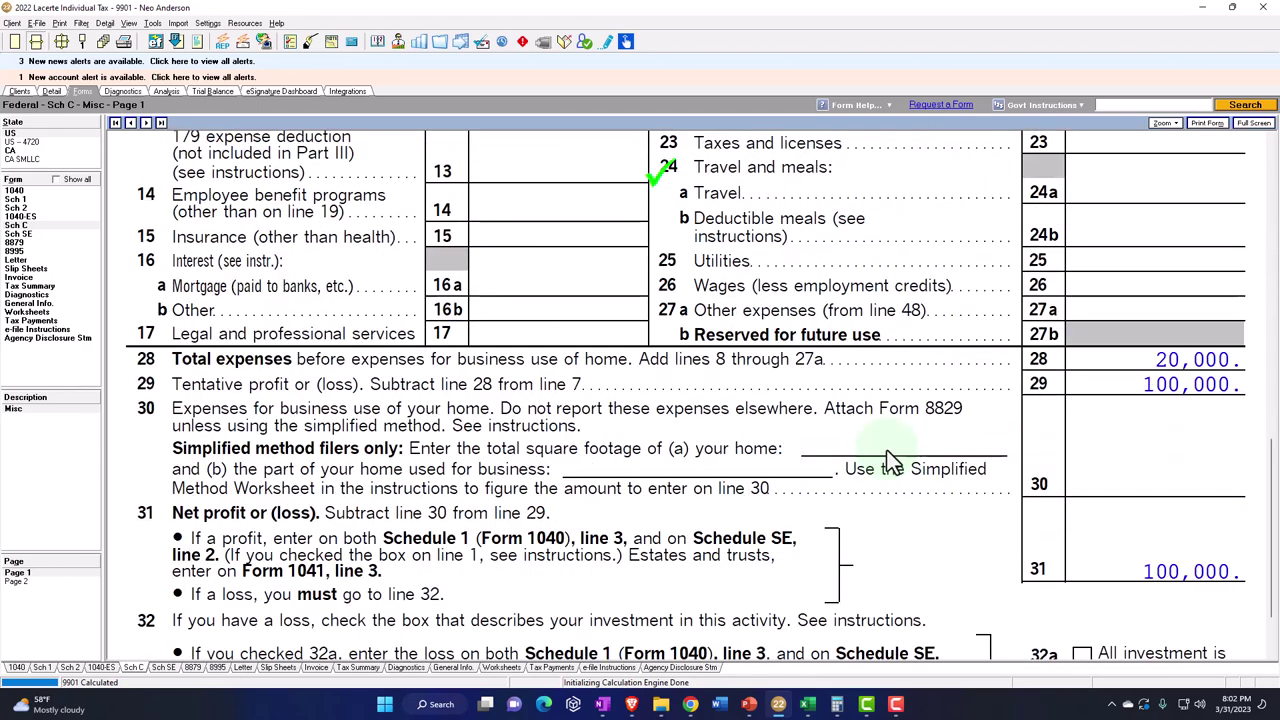
click(890, 460)
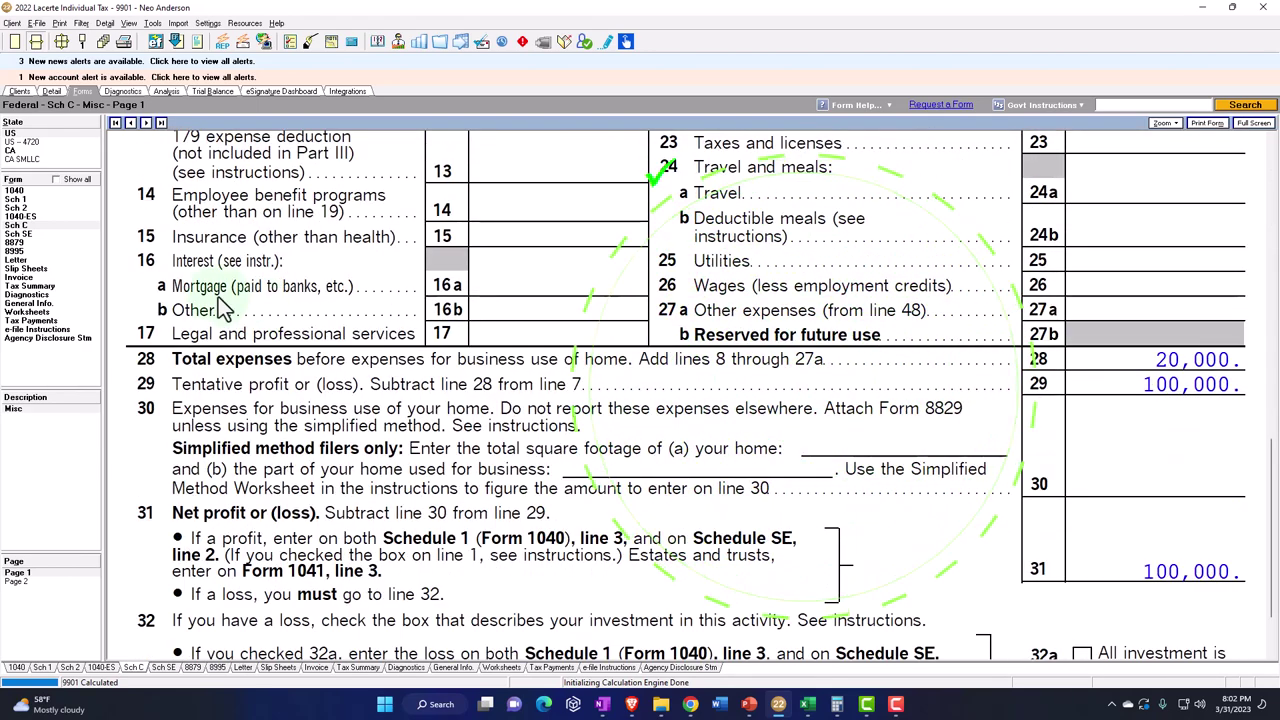
click(30, 219)
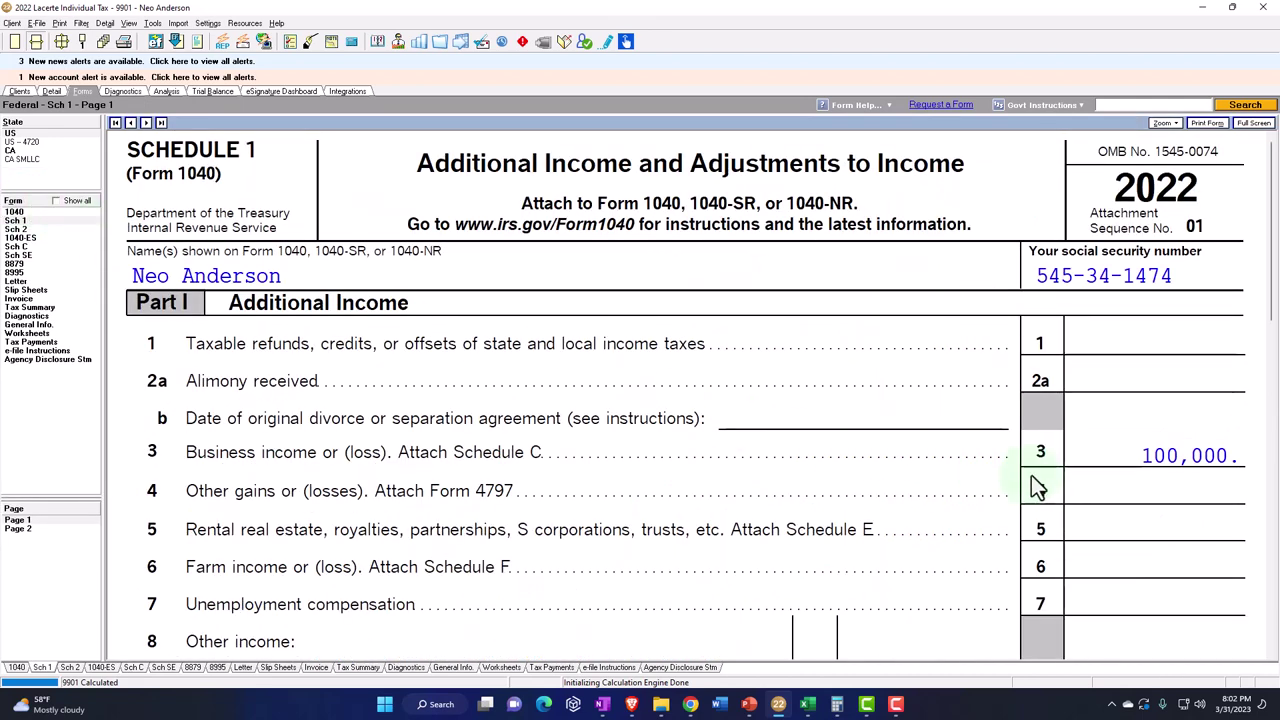
click(15, 213)
scroll(705, 500, down, 10)
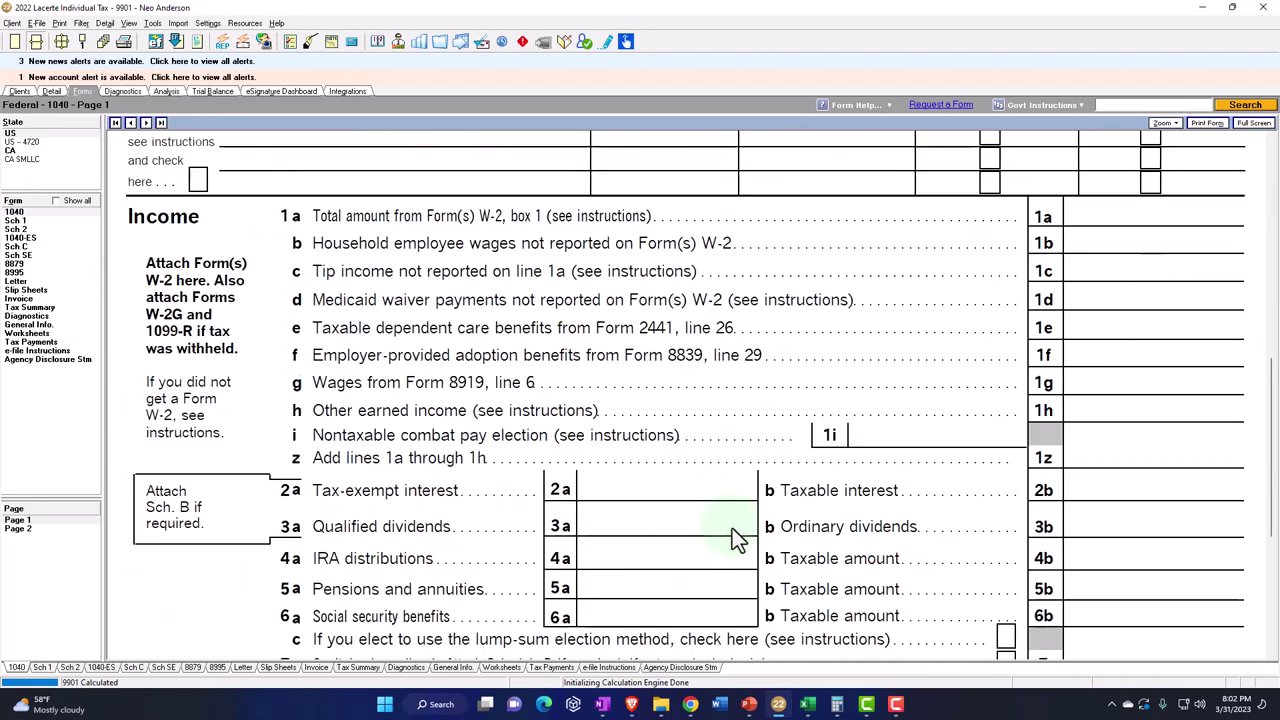
scroll(732, 528, down, 4)
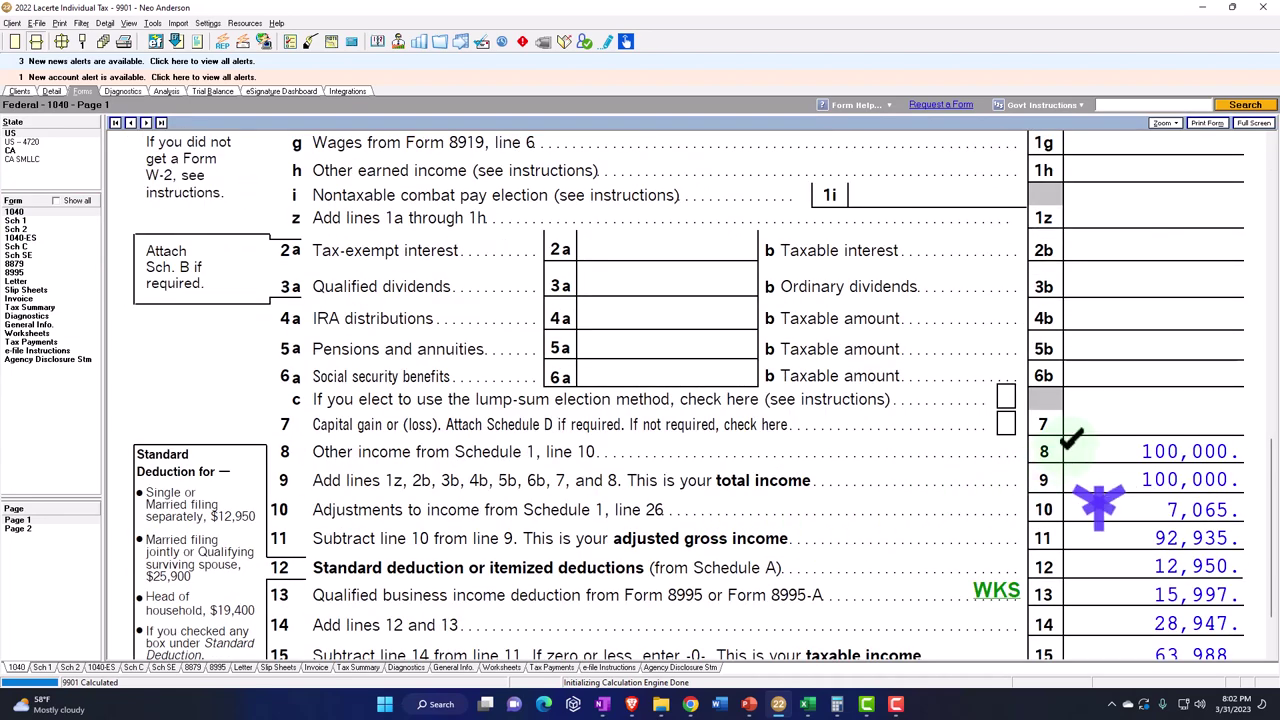
click(16, 246)
scroll(753, 463, down, 4)
scroll(753, 453, down, 6)
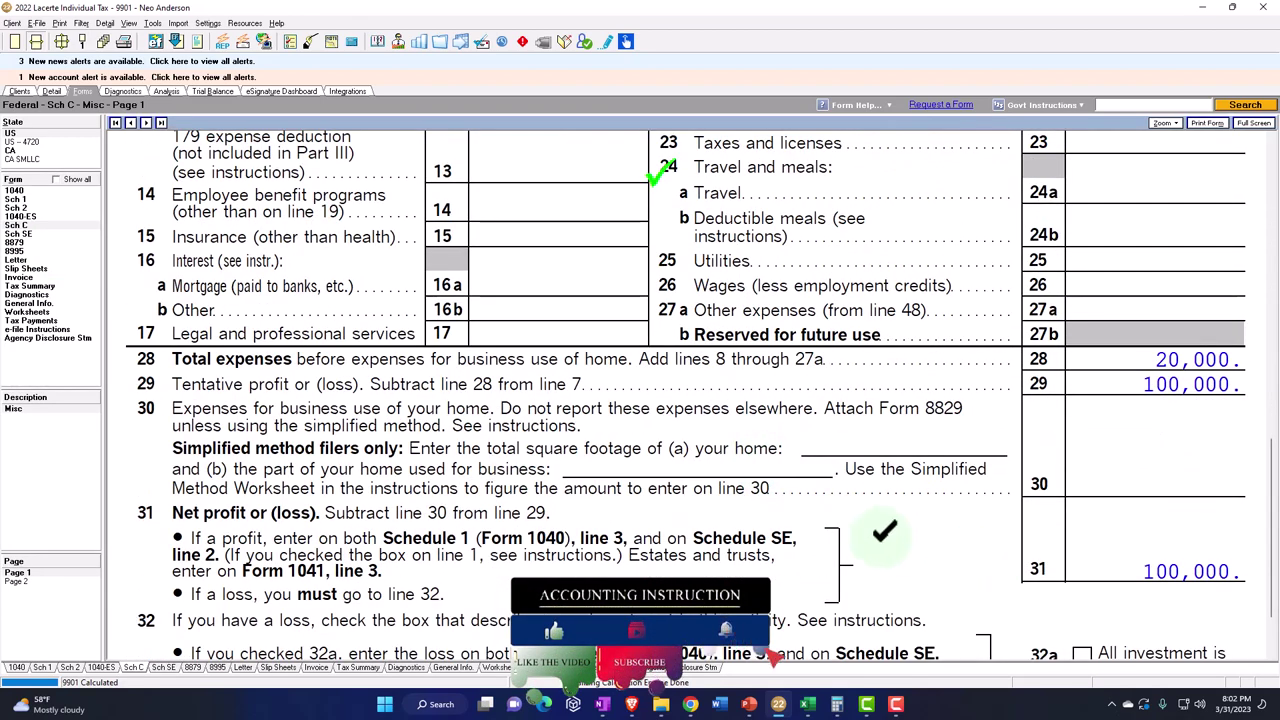
click(18, 233)
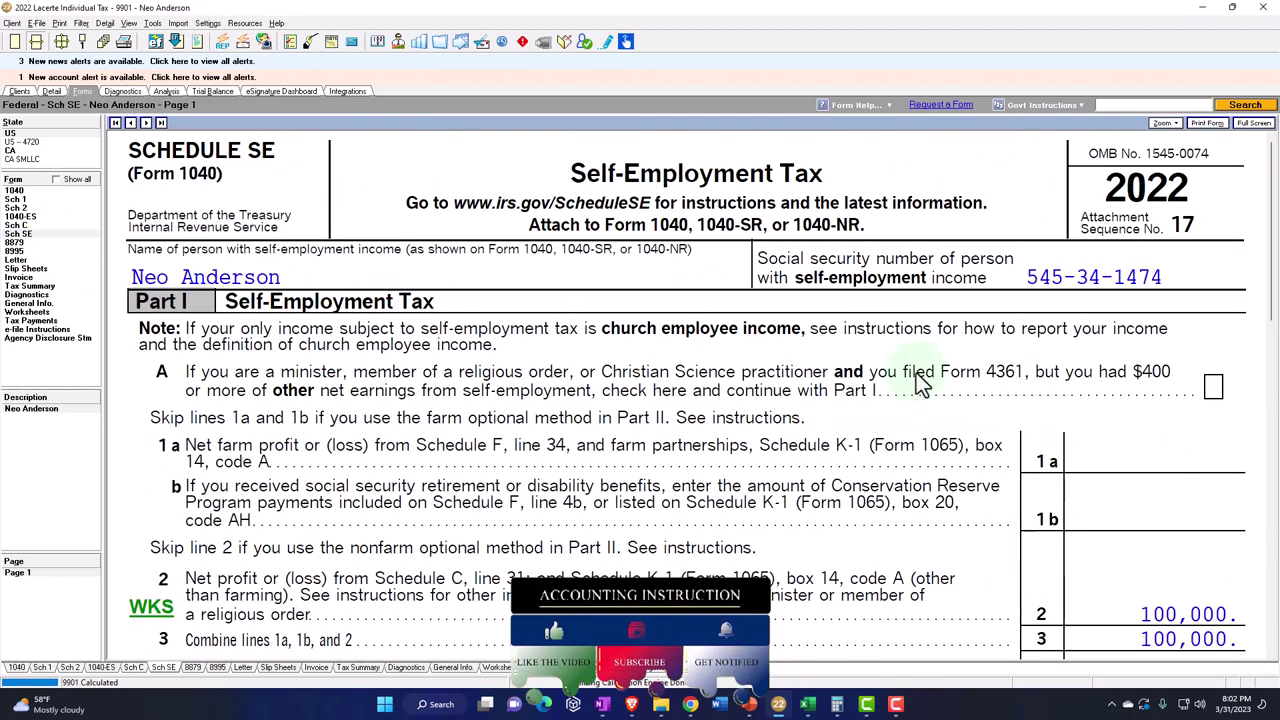
scroll(1061, 460, down, 8)
scroll(1063, 463, down, 3)
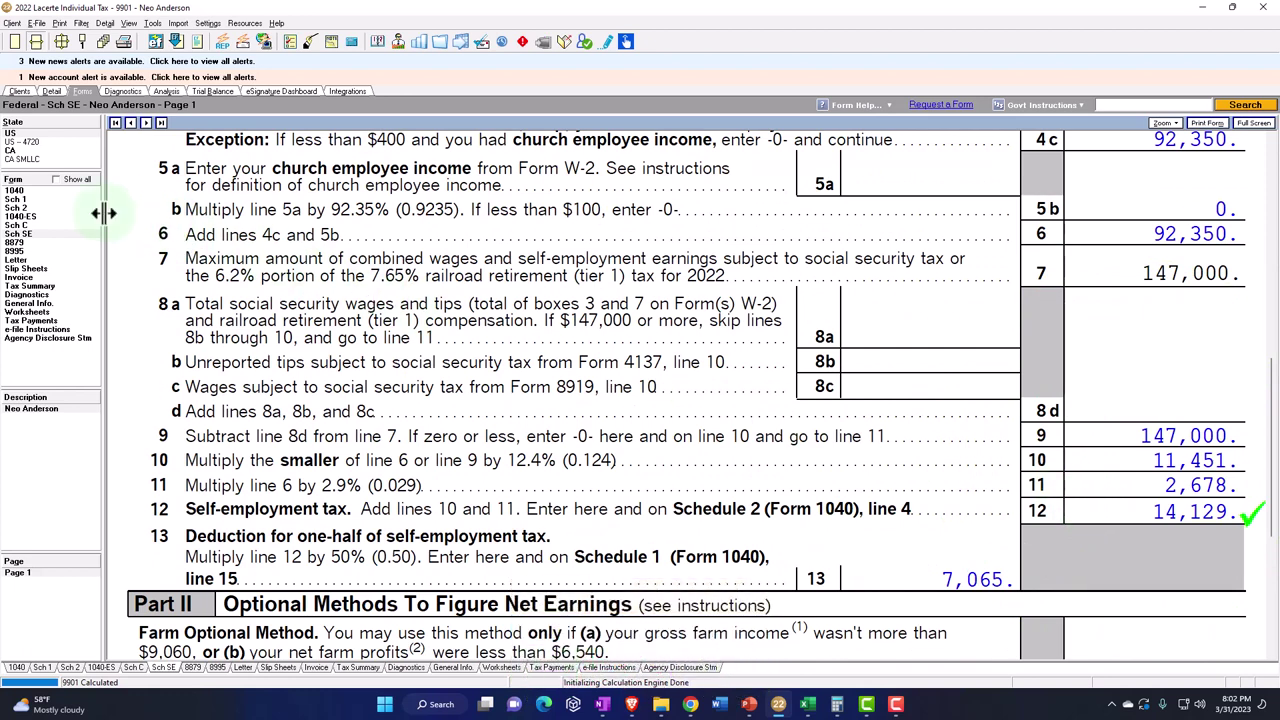
click(46, 209)
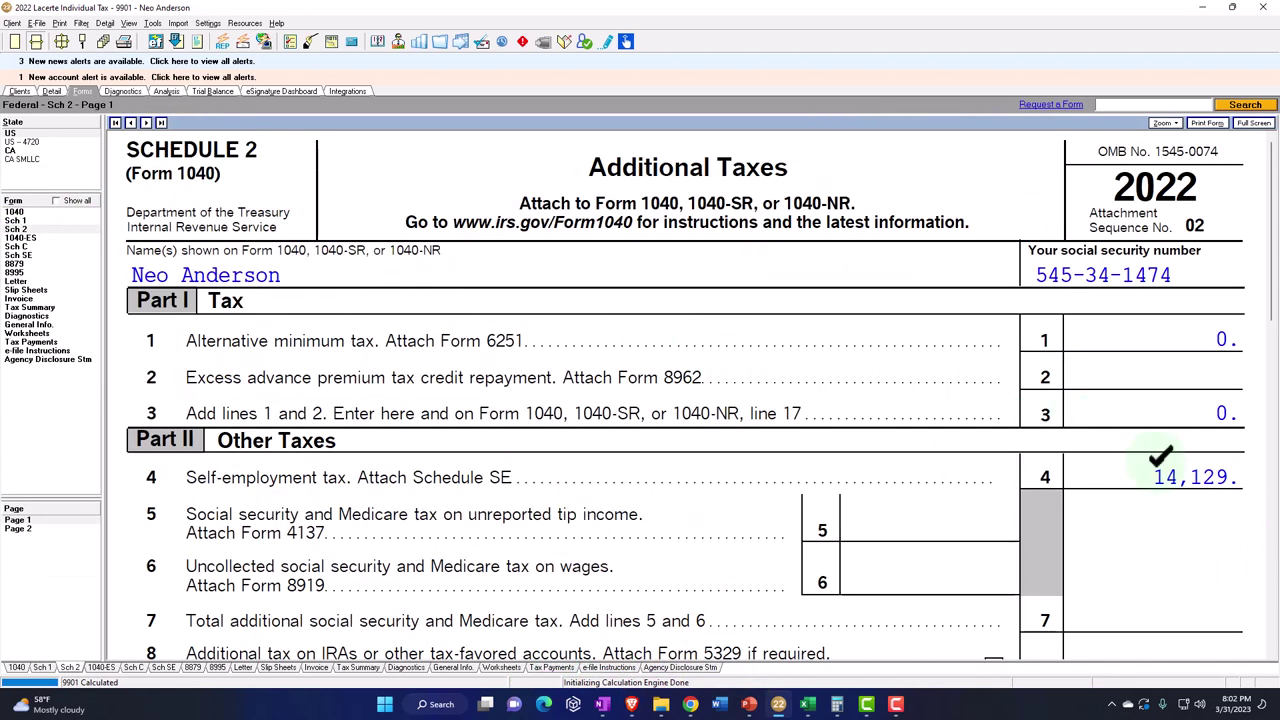
click(18, 213)
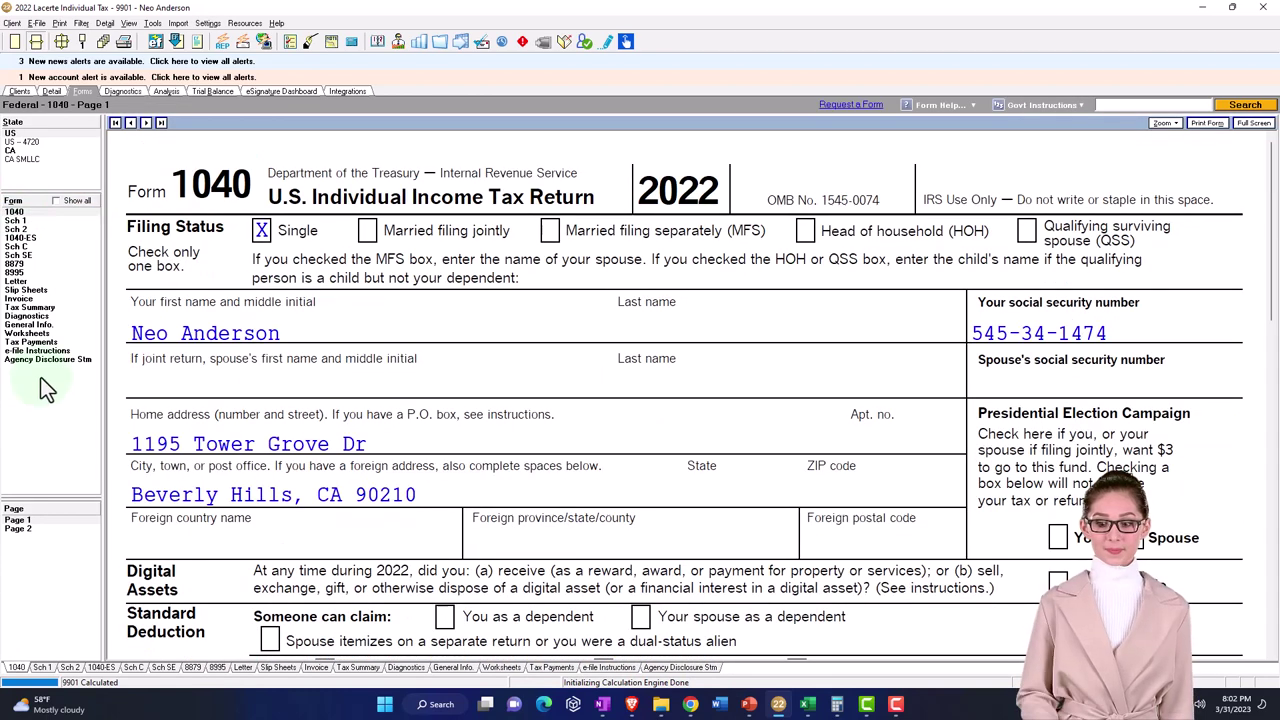
click(22, 528)
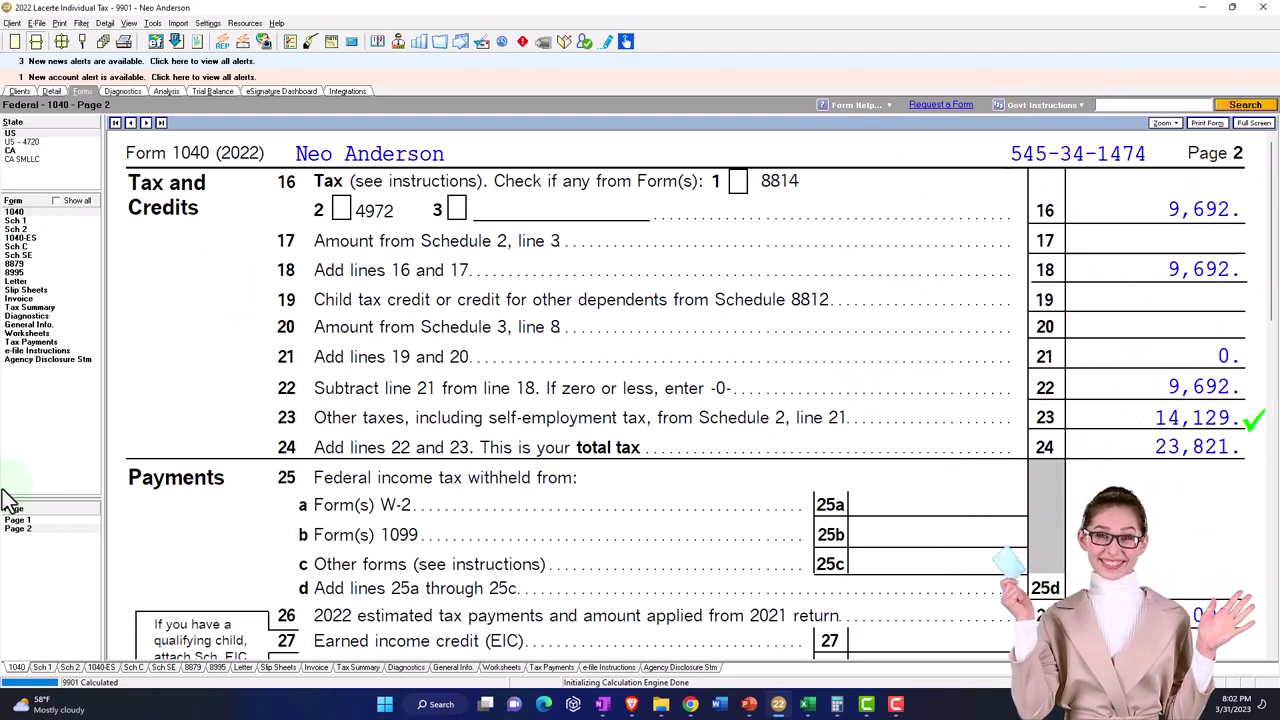
click(16, 520)
scroll(695, 504, down, 5)
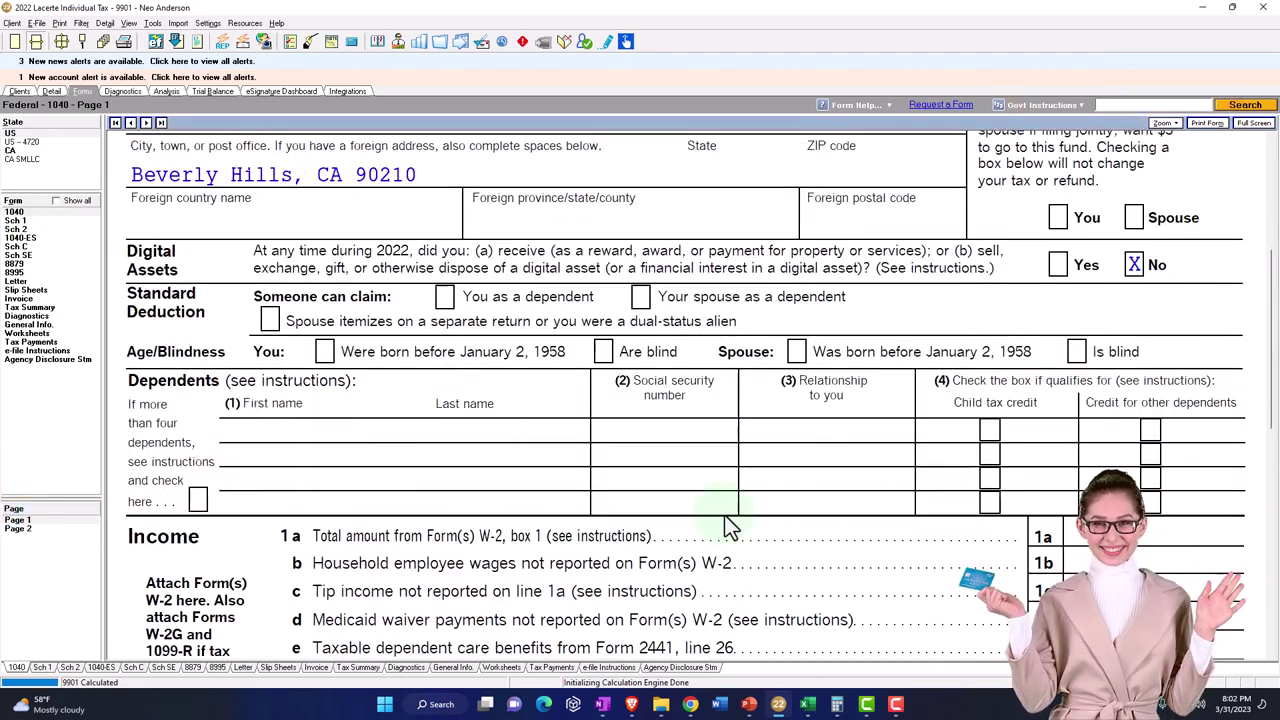
scroll(728, 525, down, 5)
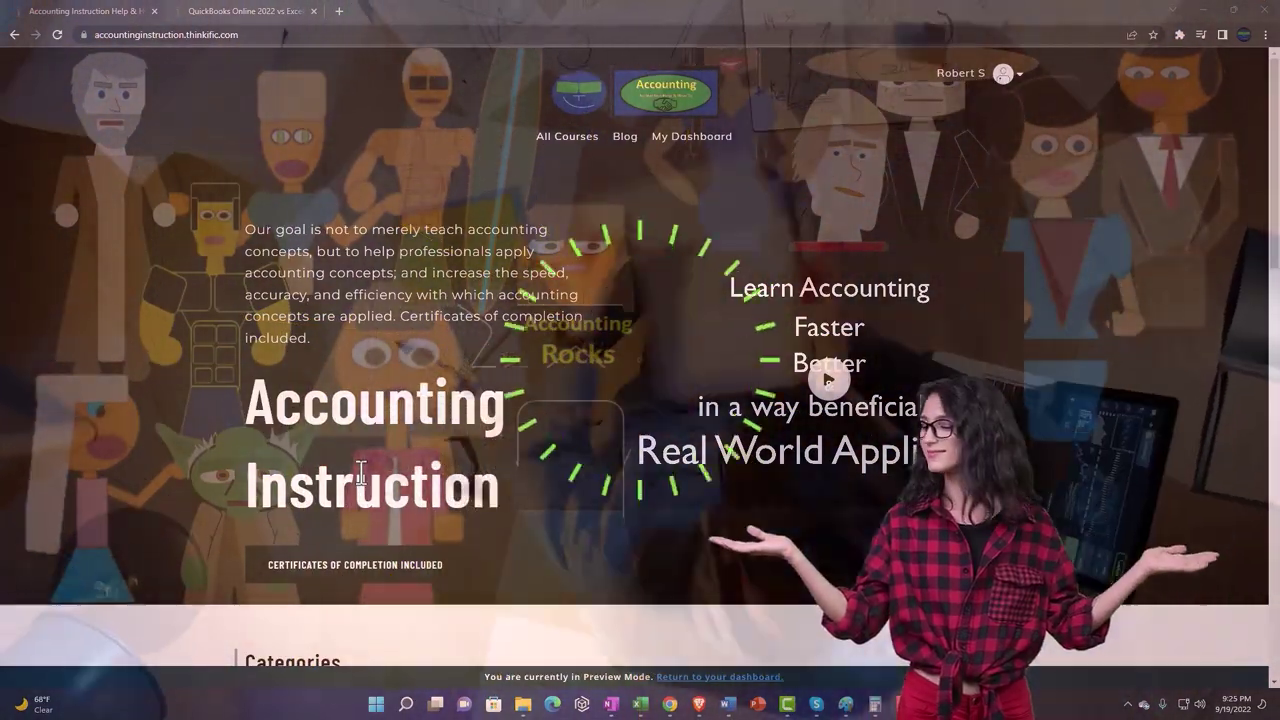
Switch to the QuickBooks Online vs Excel course lessons and expand the OneNote - Getting Started 2022 section.
scroll(180, 555, down, 1)
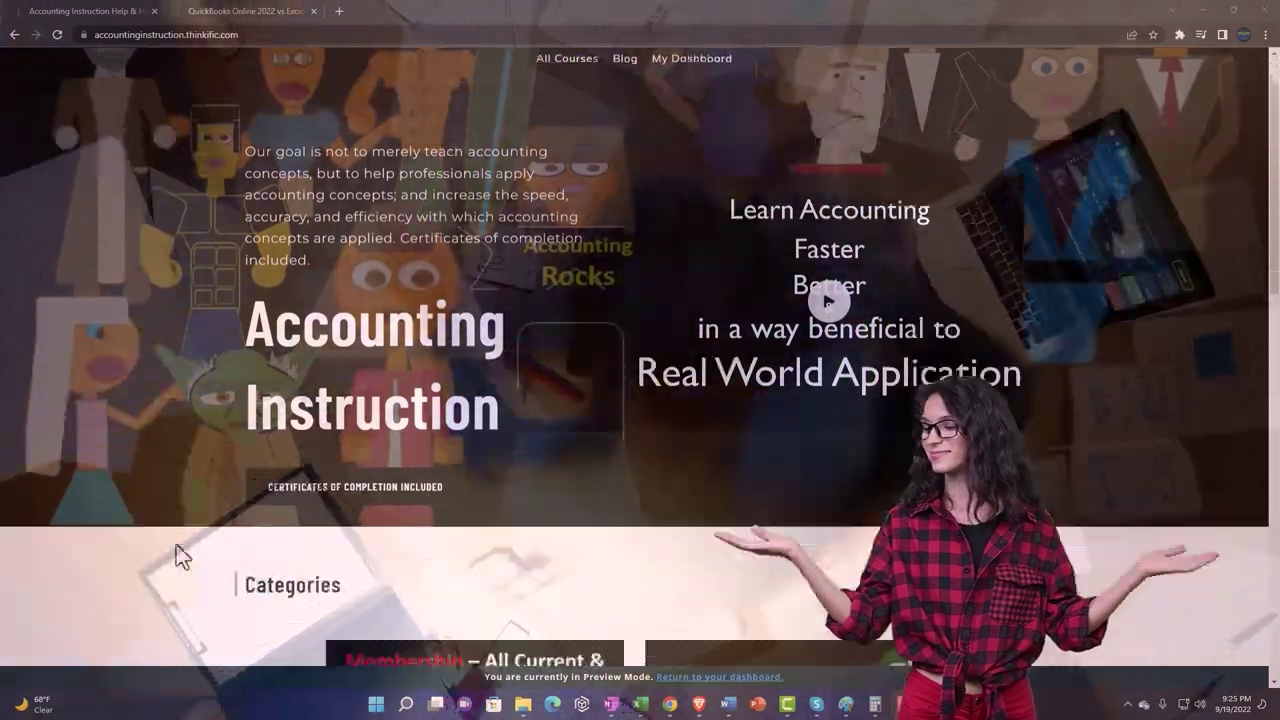
scroll(176, 546, down, 6)
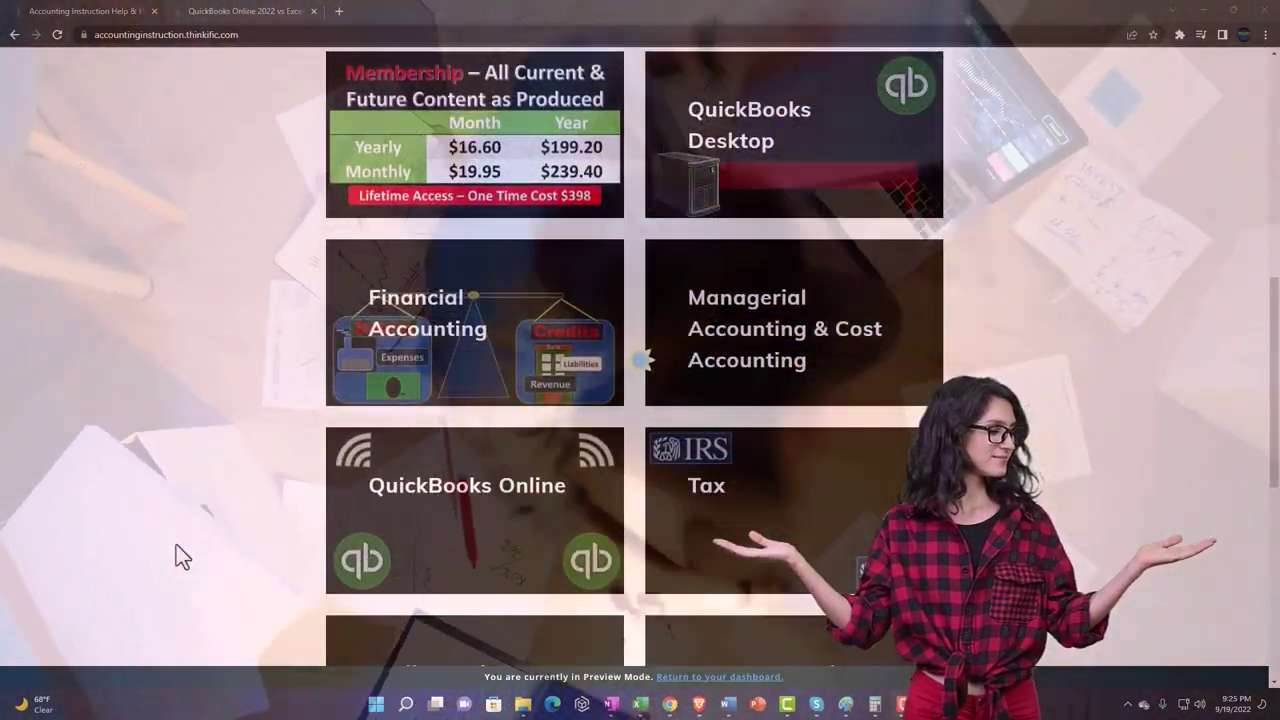
scroll(176, 548, down, 5)
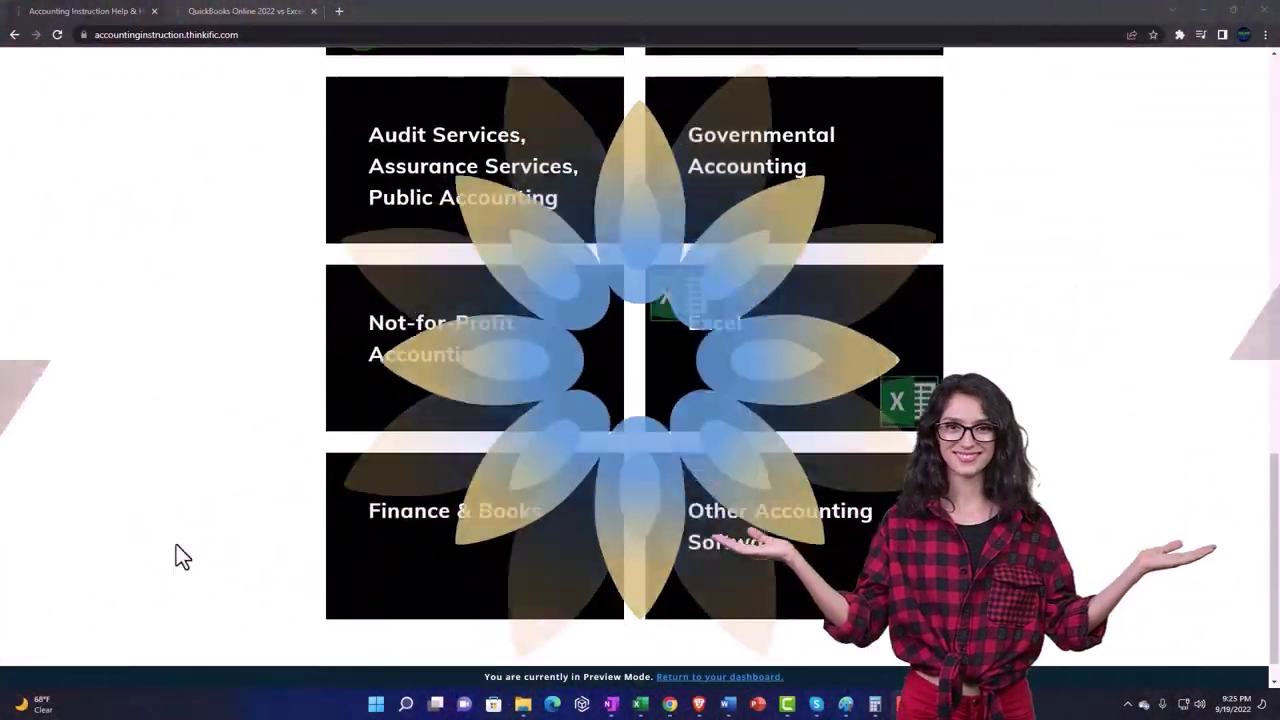
scroll(176, 554, down, 1)
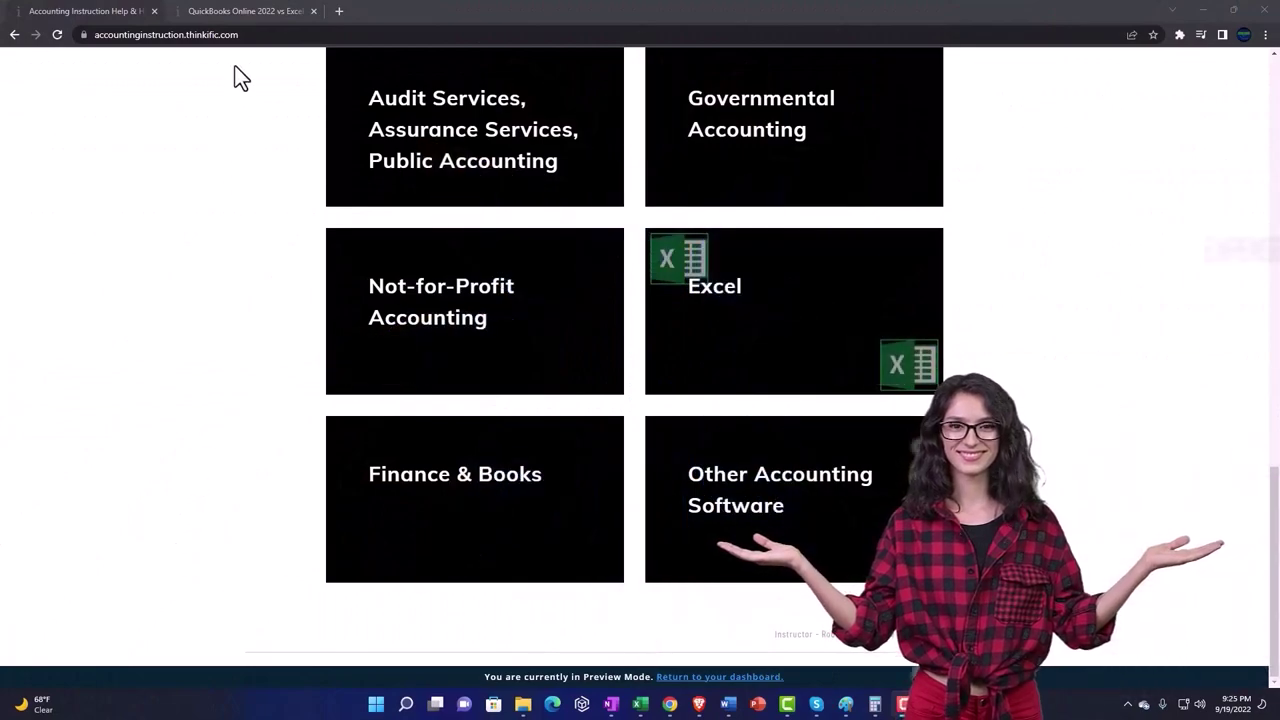
click(228, 10)
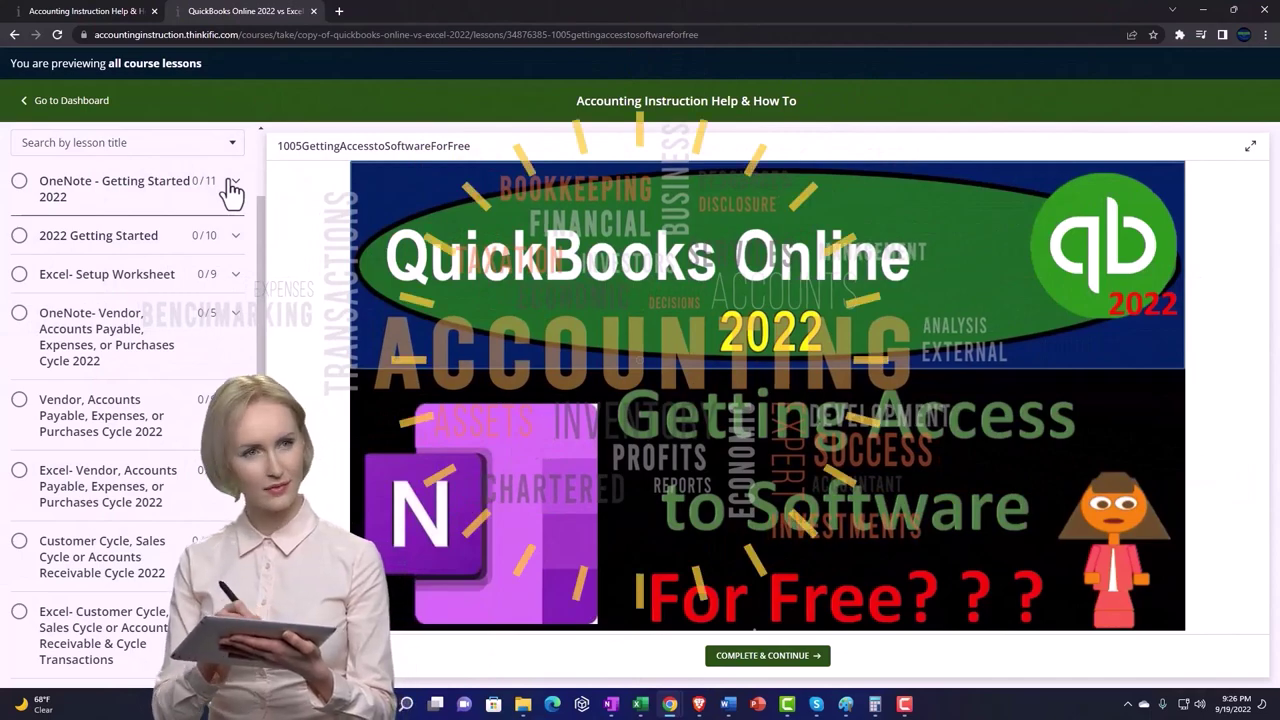
click(232, 190)
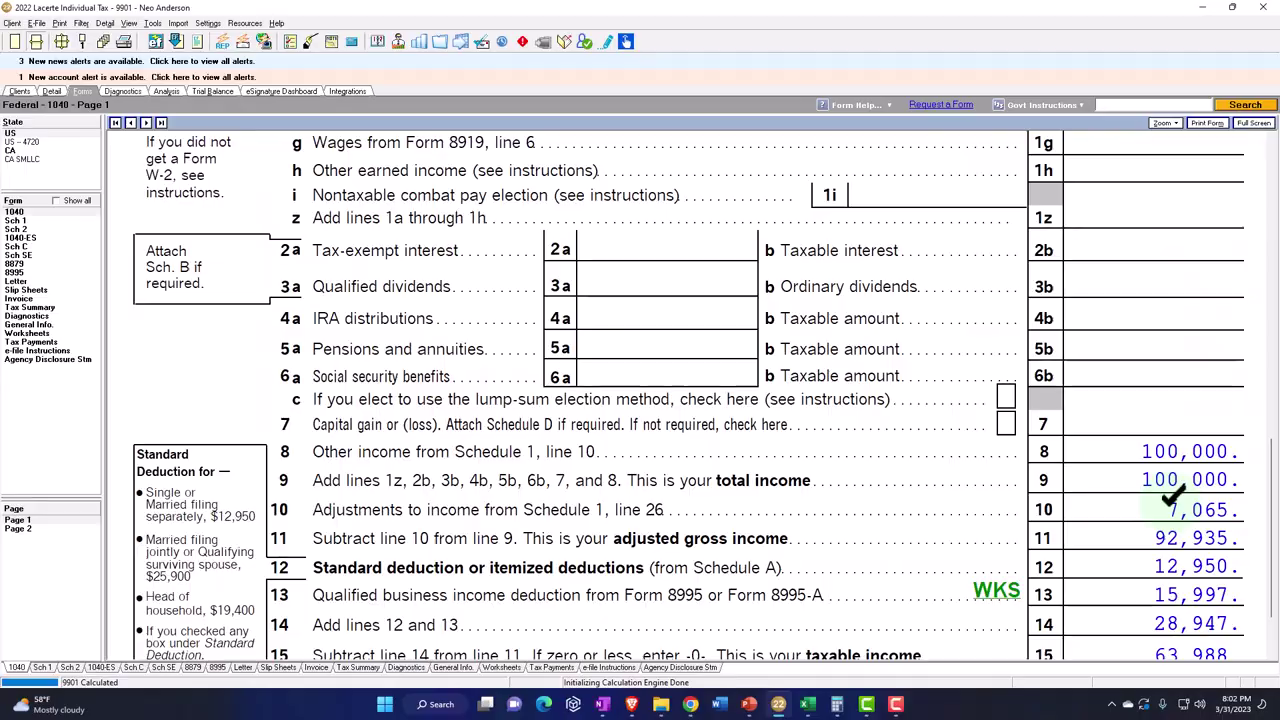
Check Schedule C, the 14,129 self-employment tax on Schedule SE, and Schedule 1 adjustments.
click(17, 247)
scroll(761, 477, down, 10)
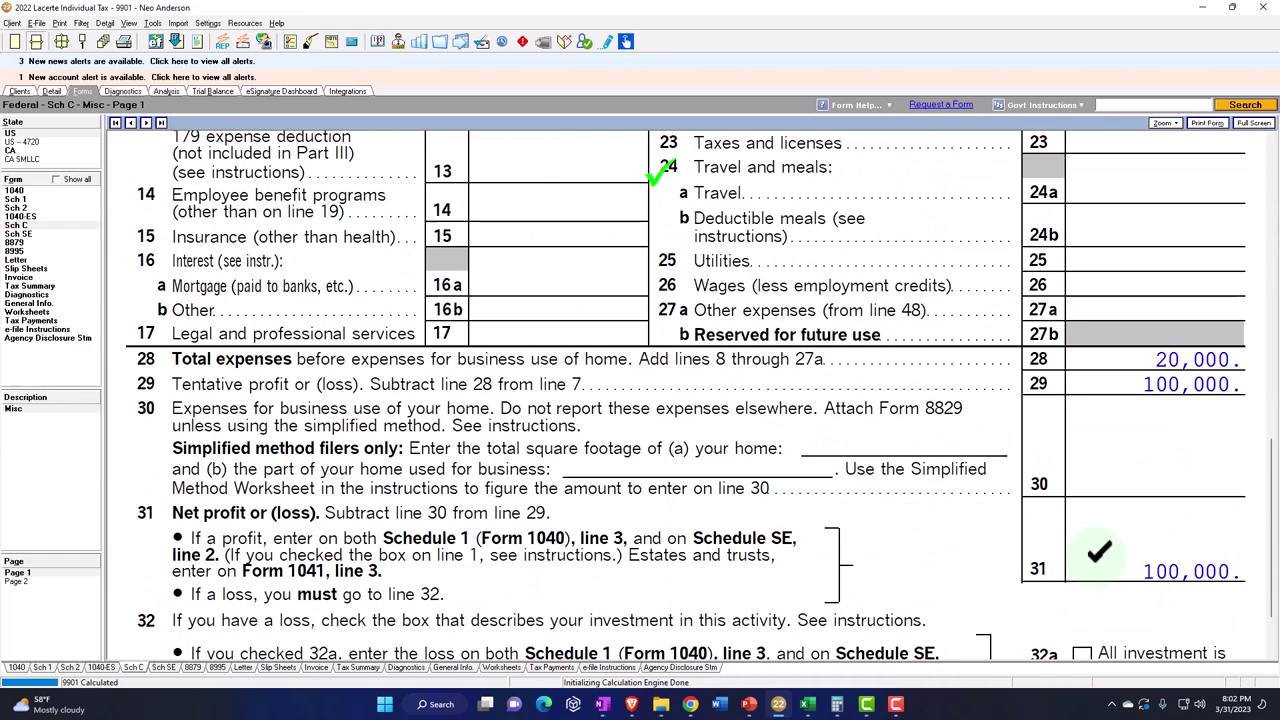
click(44, 235)
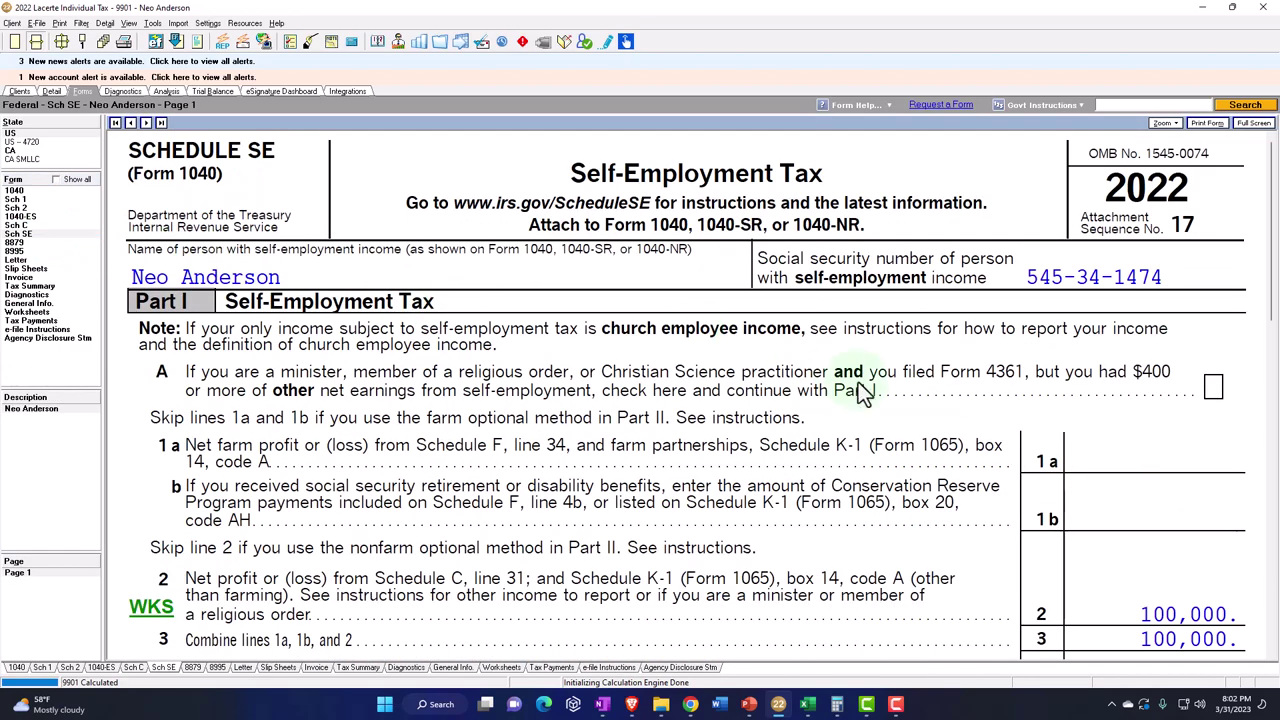
scroll(880, 393, down, 6)
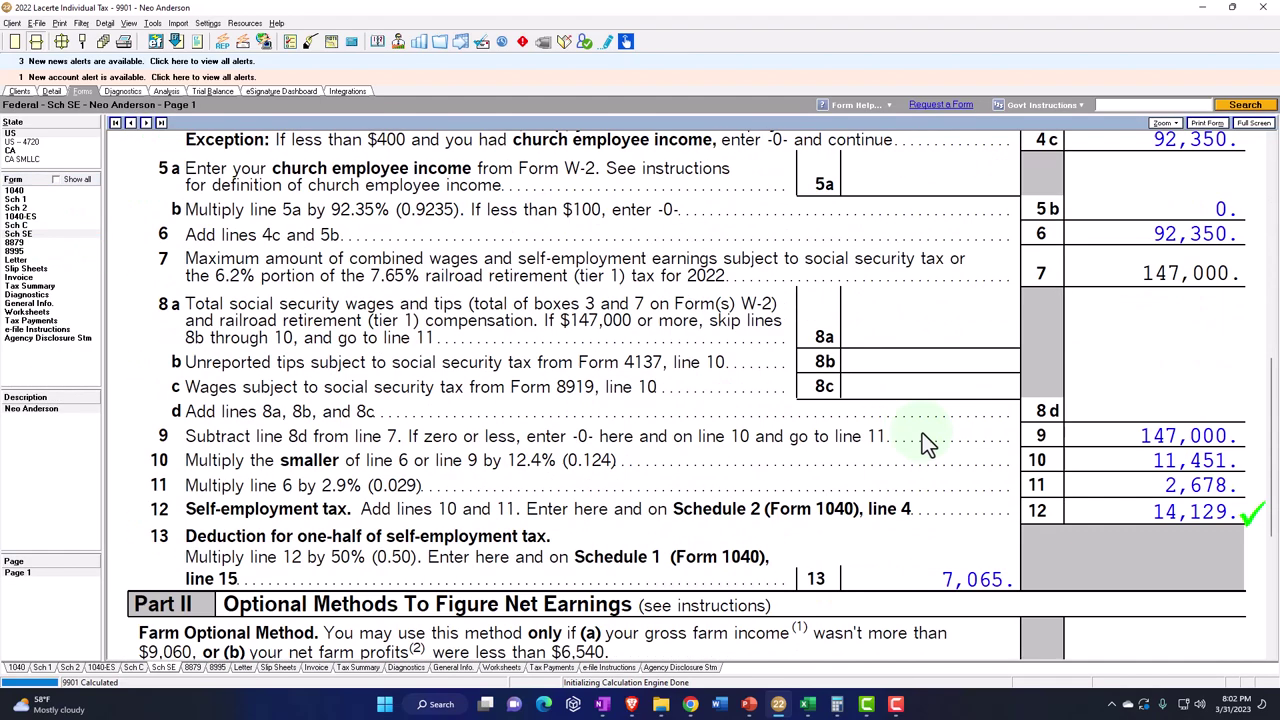
click(1137, 509)
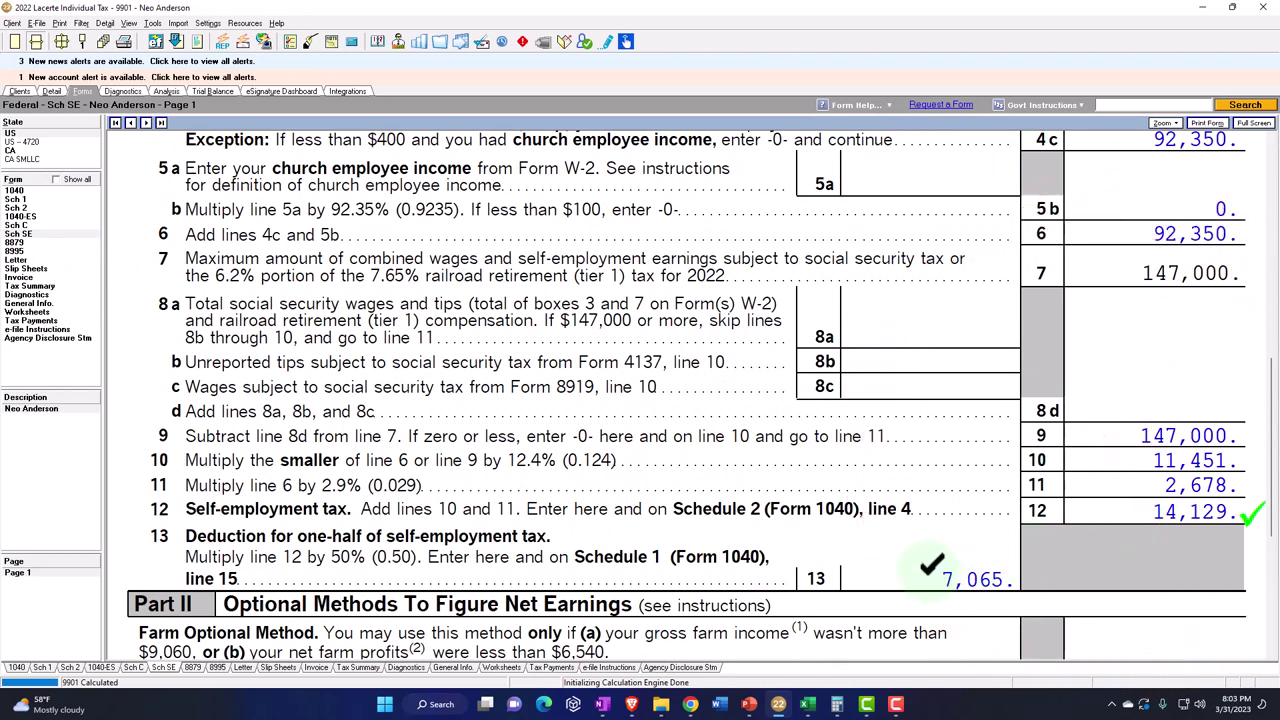
click(31, 201)
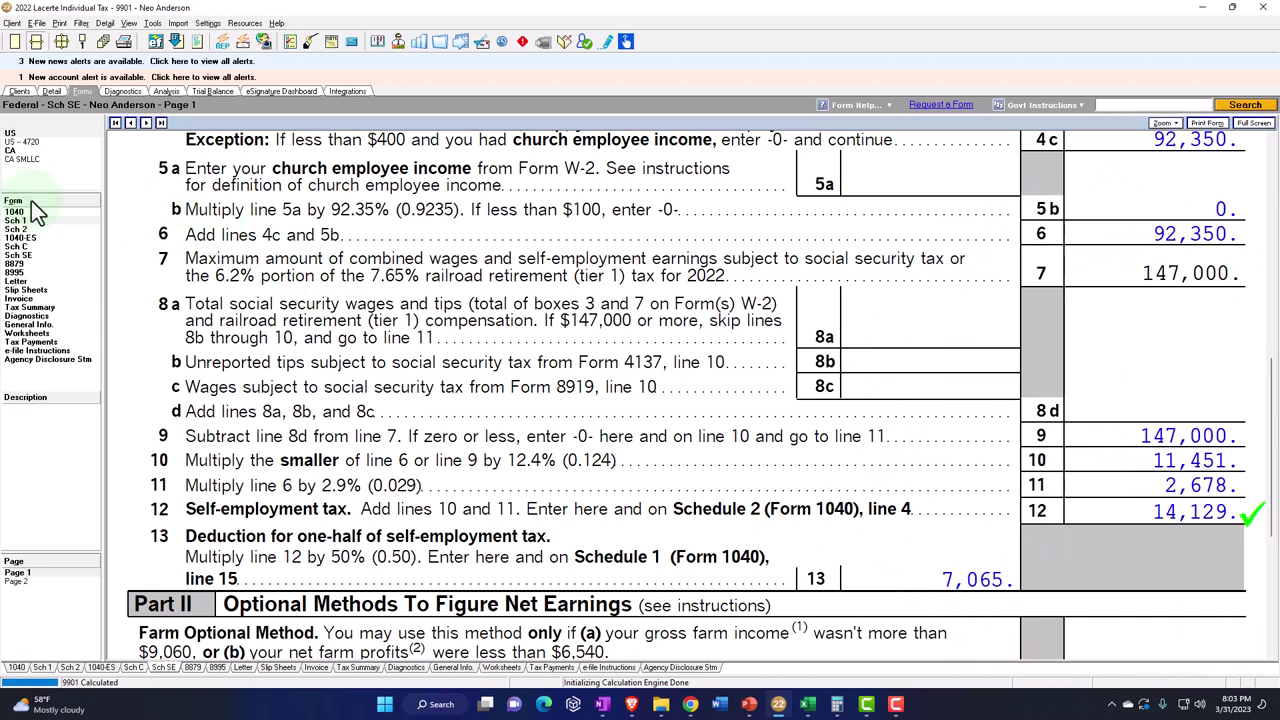
click(38, 529)
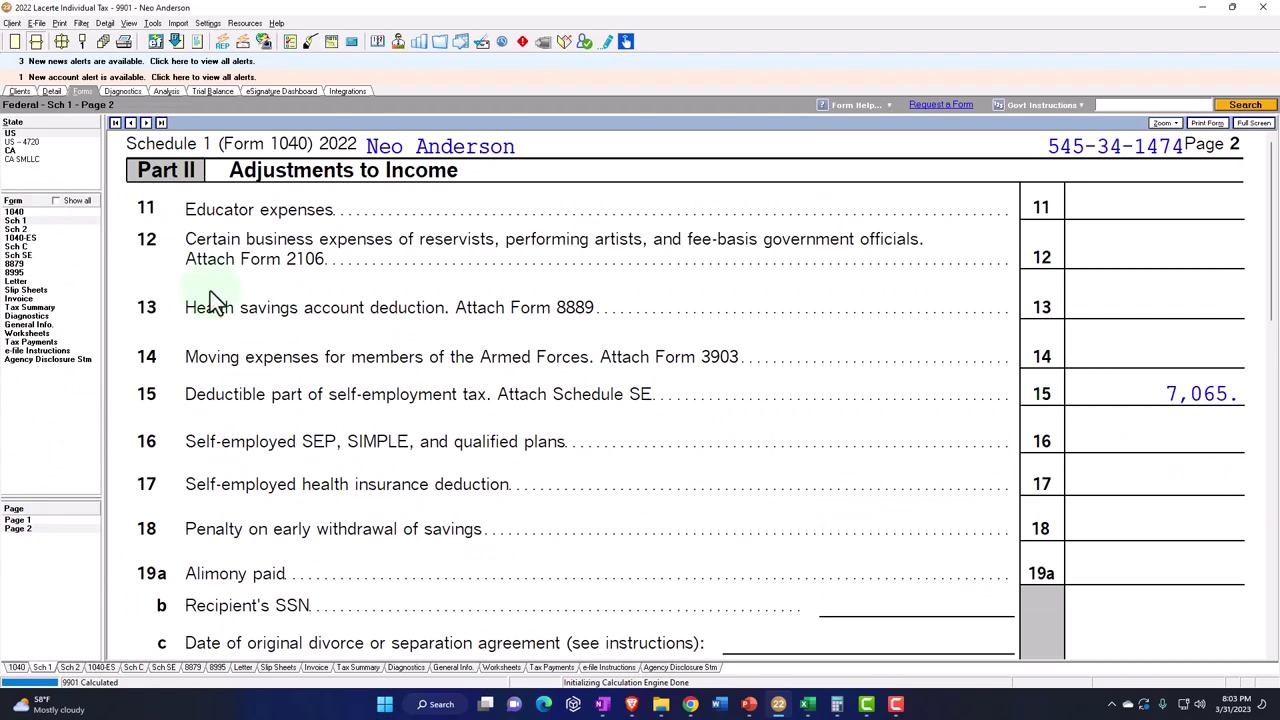
Review Form 1040 pages 1 and 2, including tax, payments and the 6,179 refund.
click(18, 212)
scroll(714, 392, down, 10)
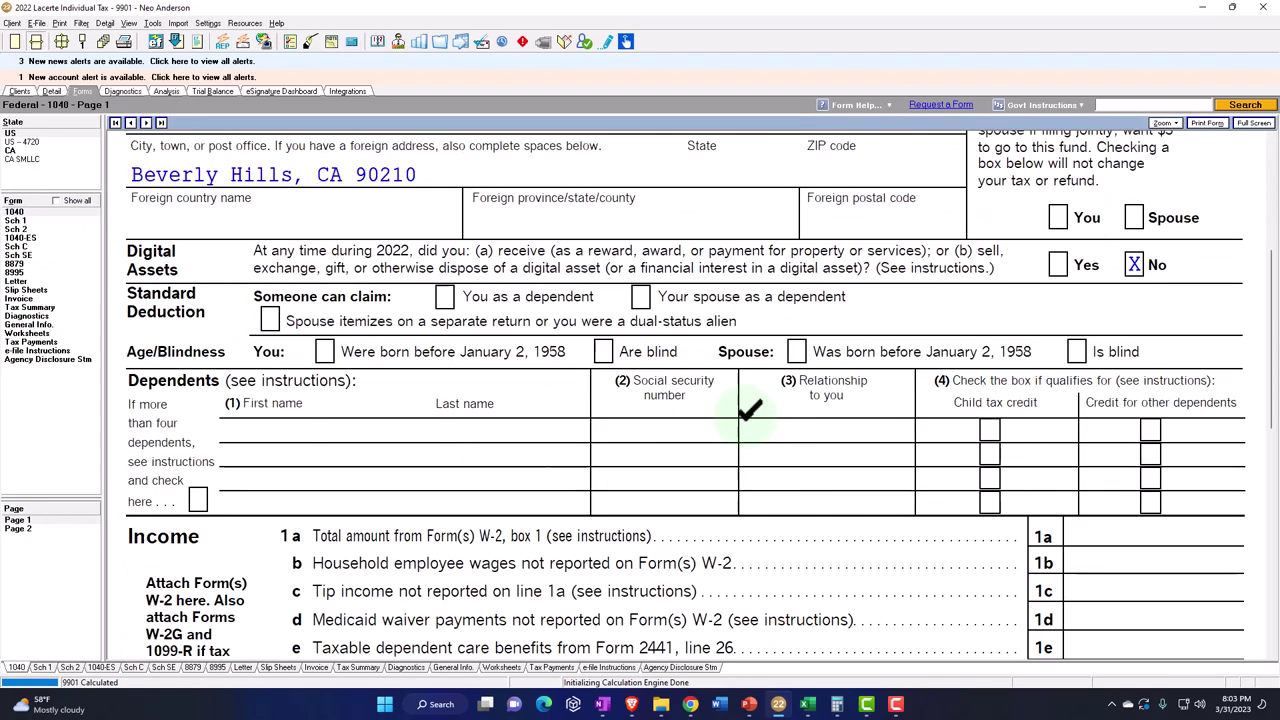
scroll(752, 428, down, 3)
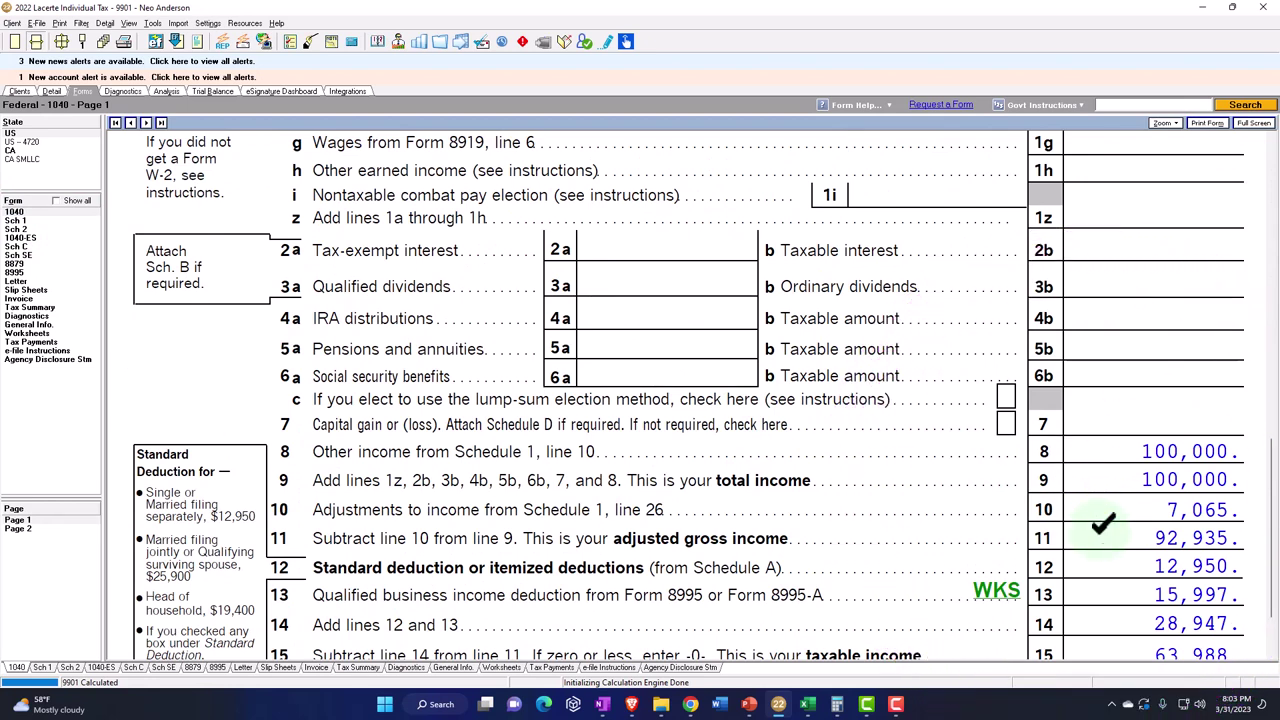
scroll(1102, 524, down, 1)
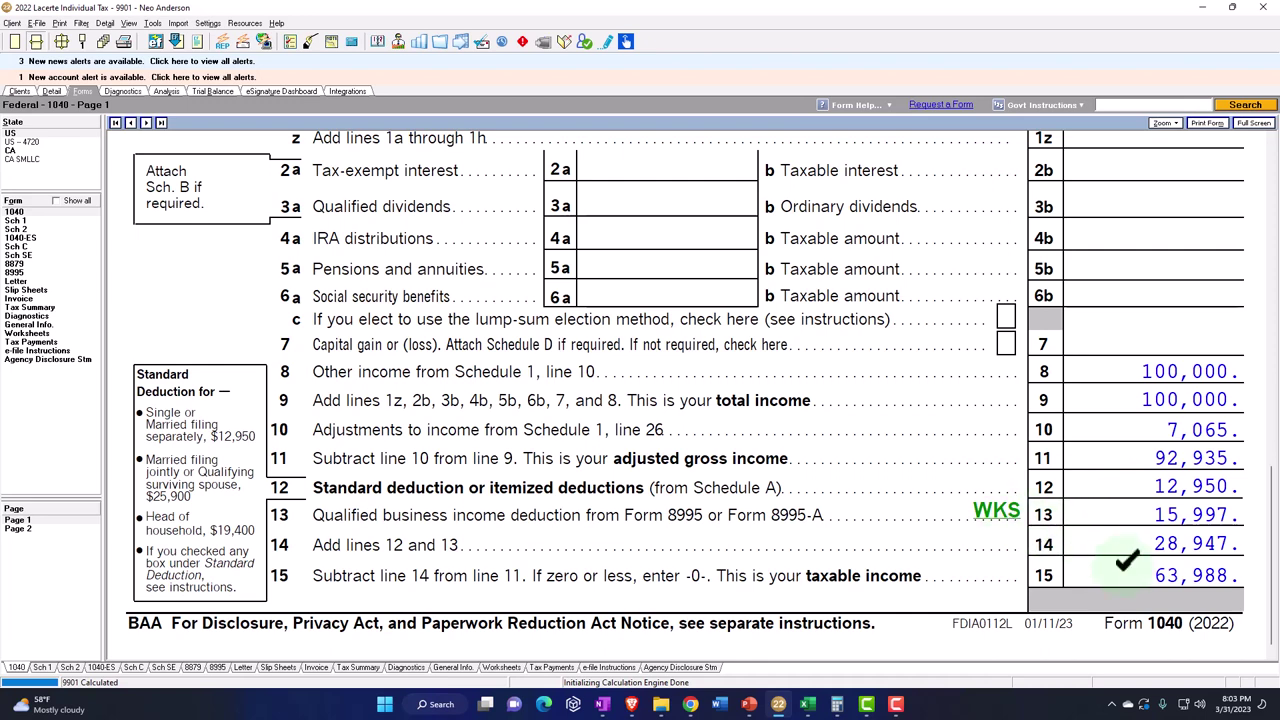
click(20, 528)
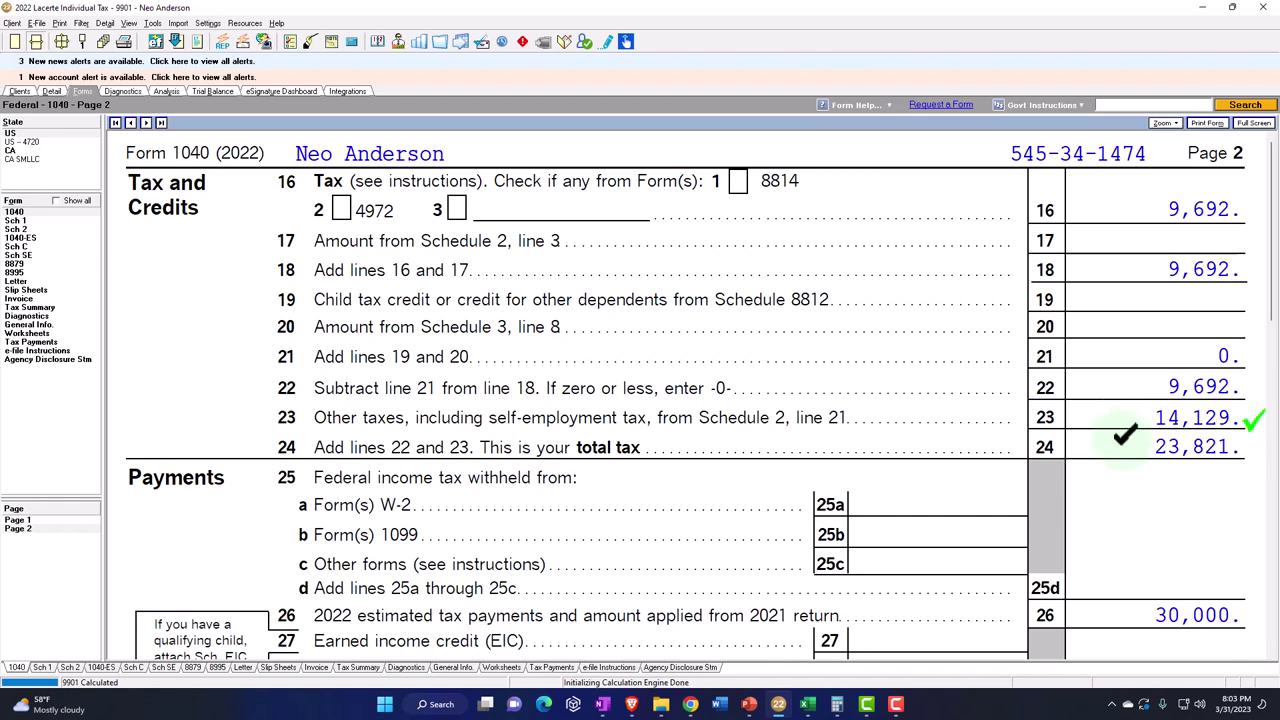
scroll(1125, 433, down, 5)
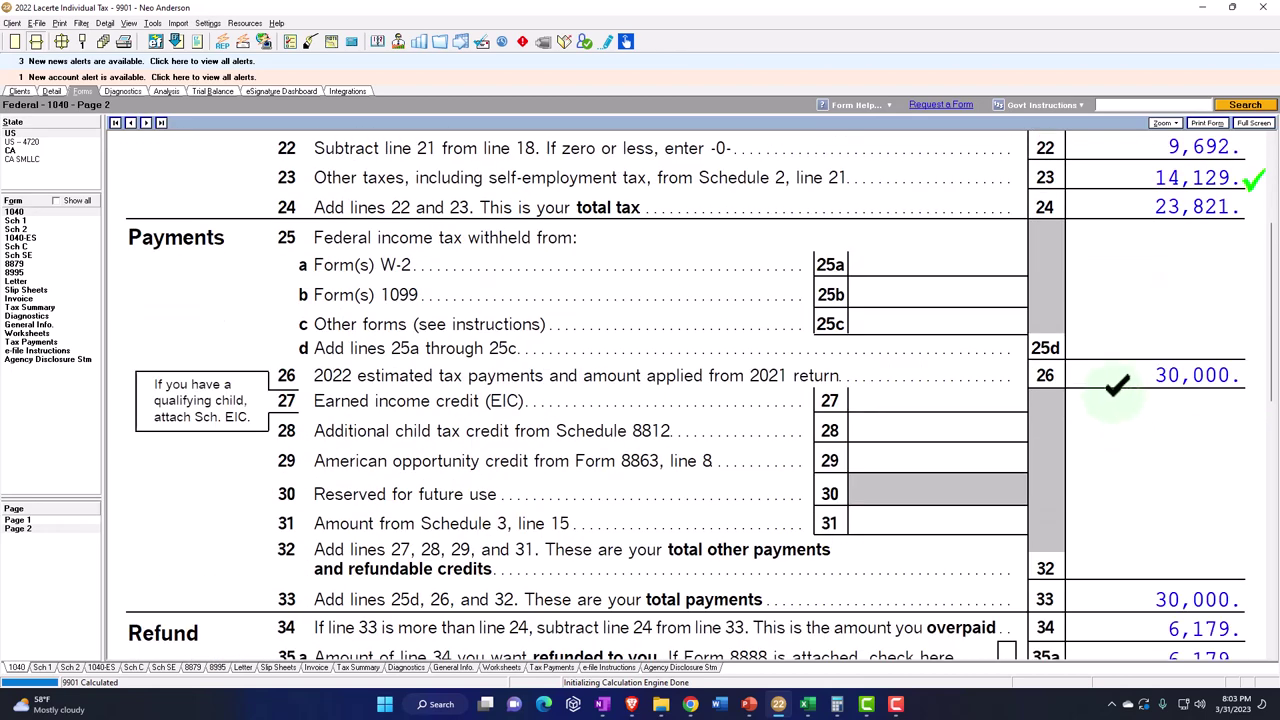
scroll(1113, 367, down, 2)
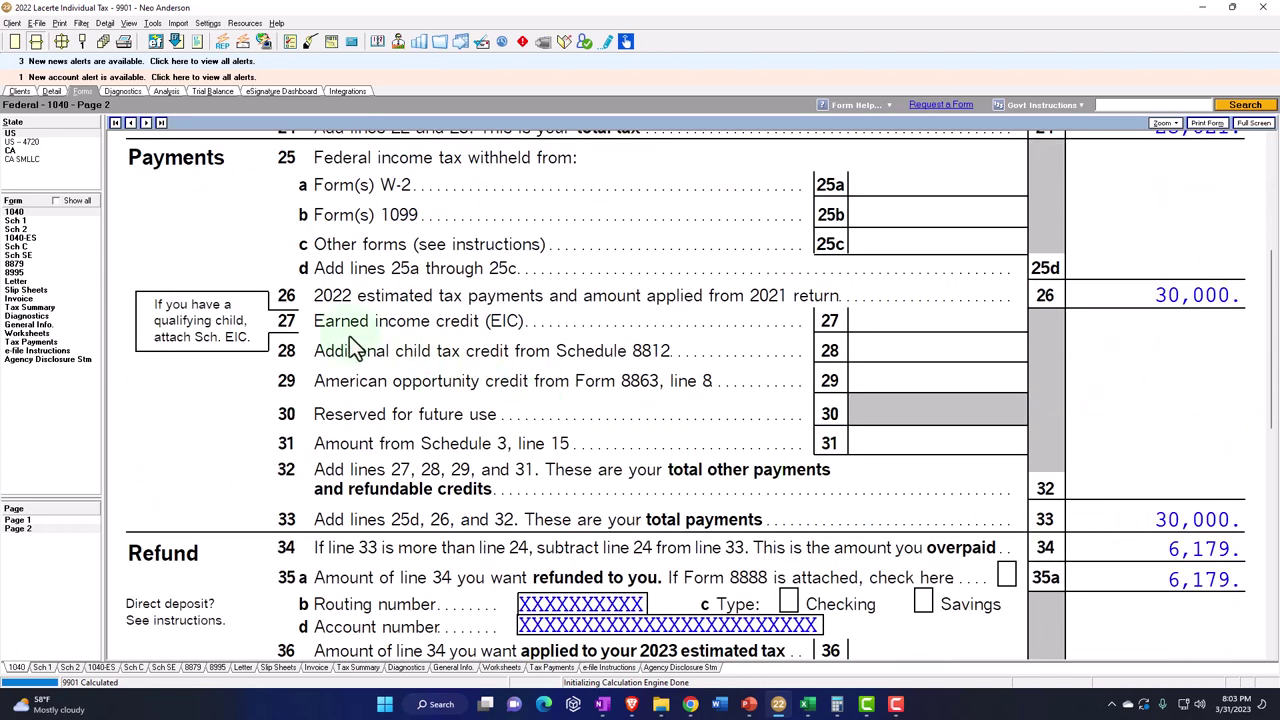
Bring up Schedule C Part II with 120,000 gross income and 20,000 advertising expense.
click(44, 521)
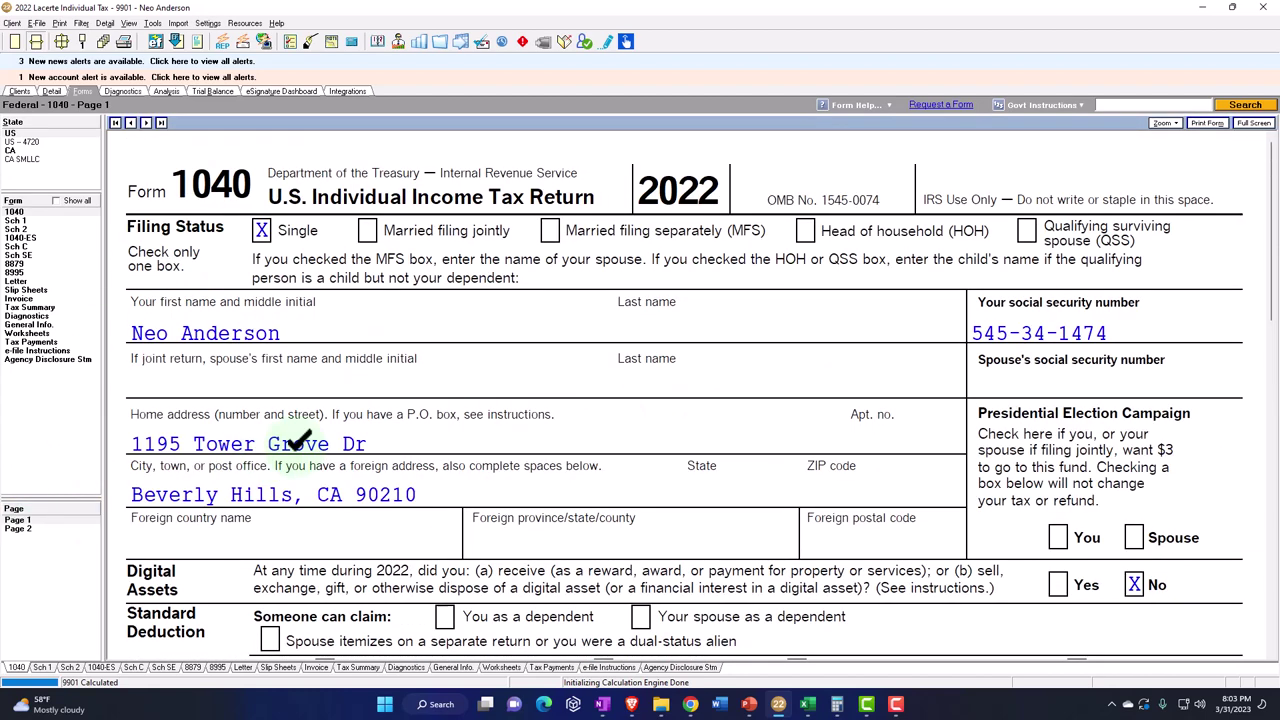
click(18, 246)
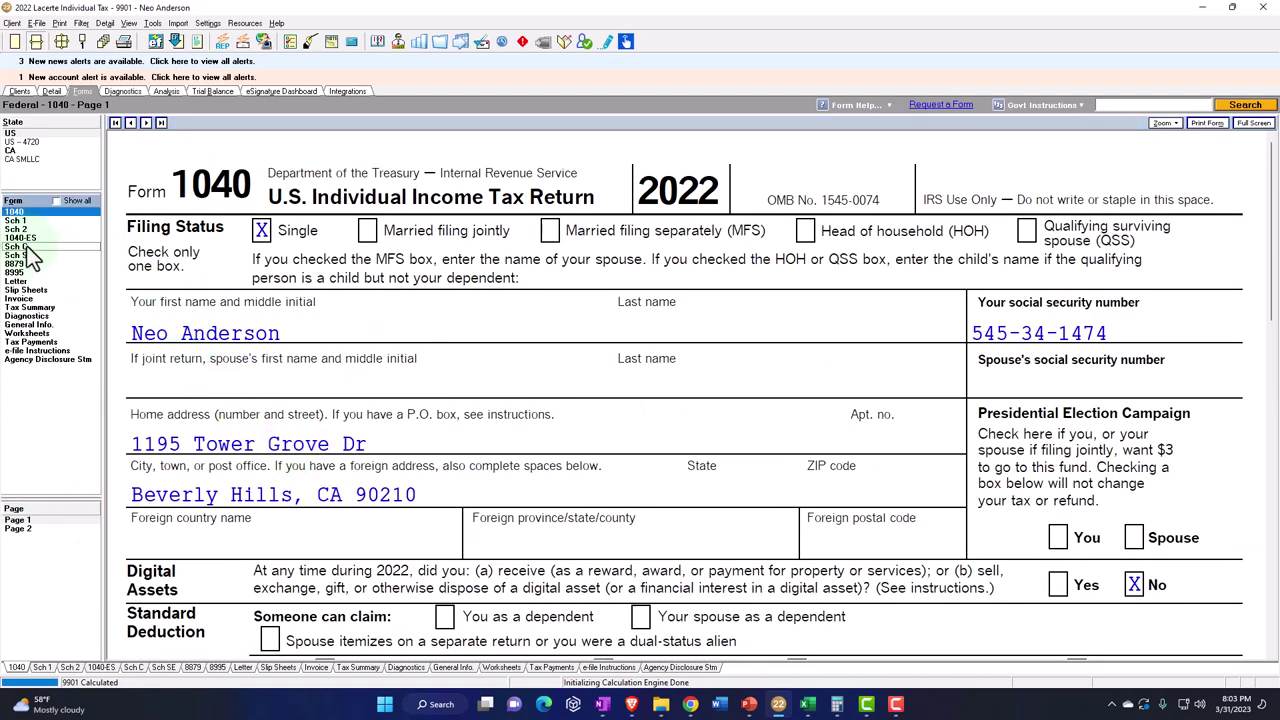
scroll(417, 355, down, 5)
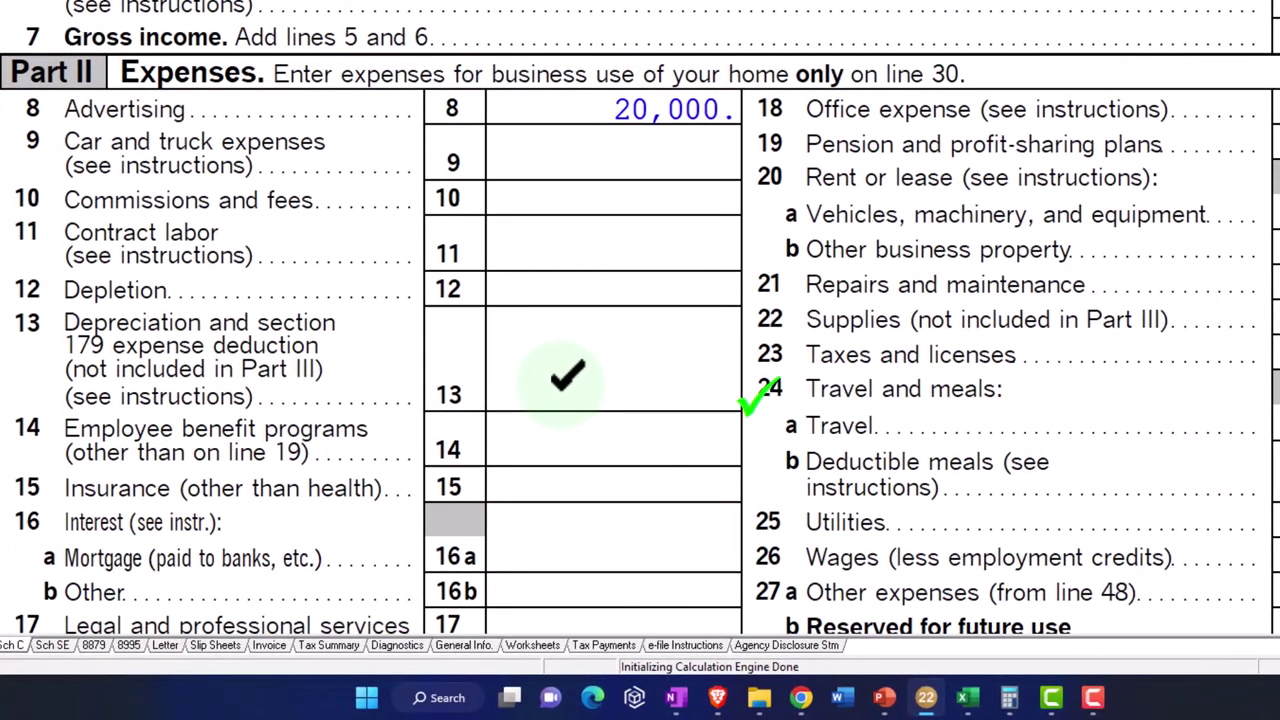
click(455, 395)
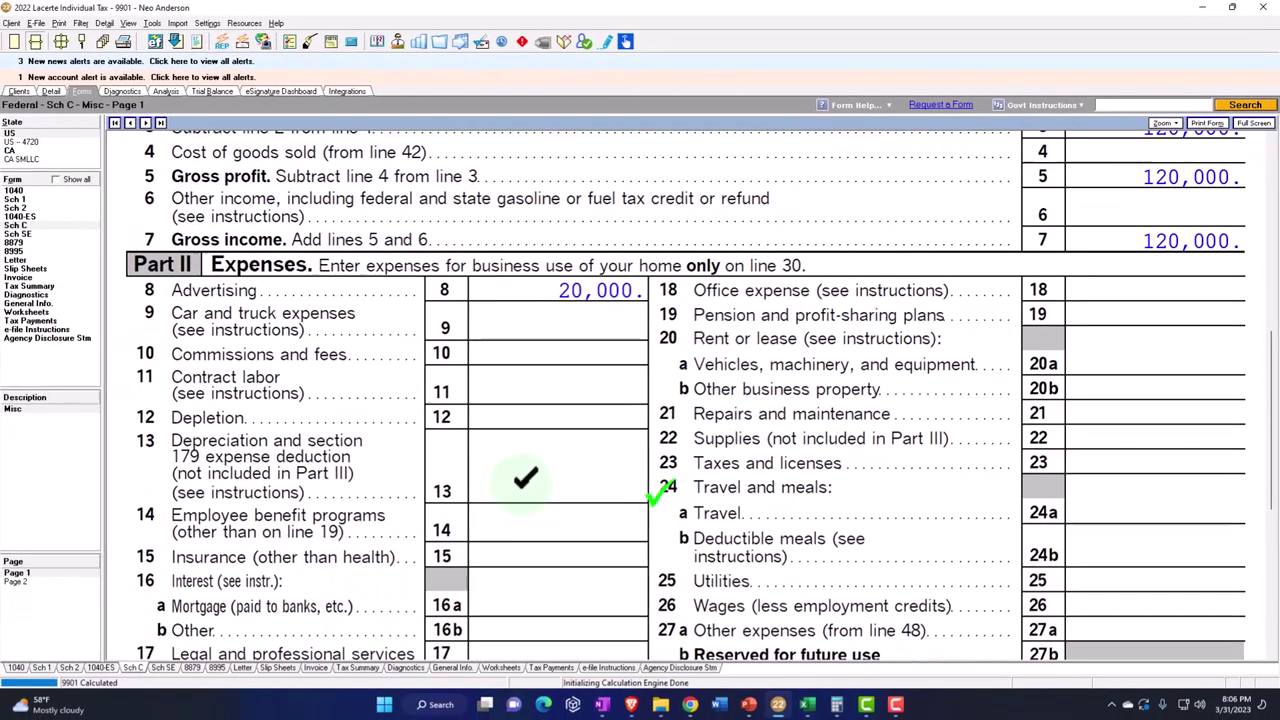
Enter a Machinery asset assigned to Schedule C in the Machinery and Equipment category.
click(51, 91)
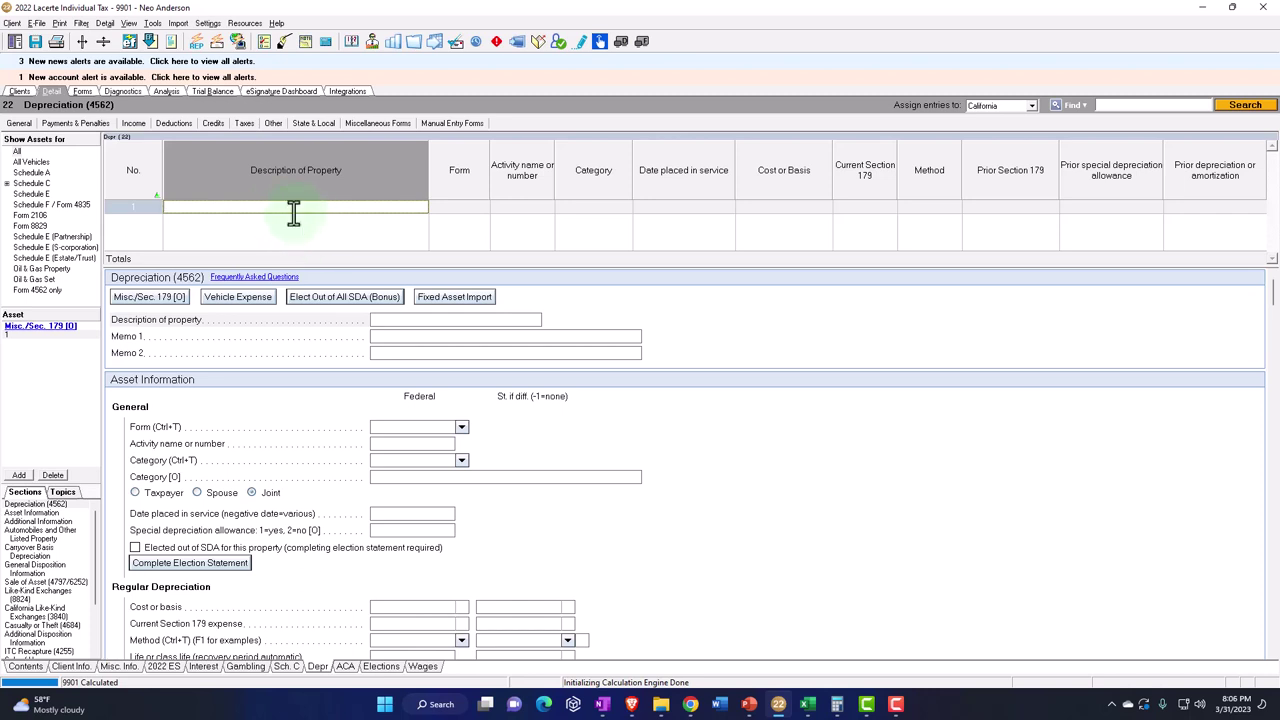
text(M)
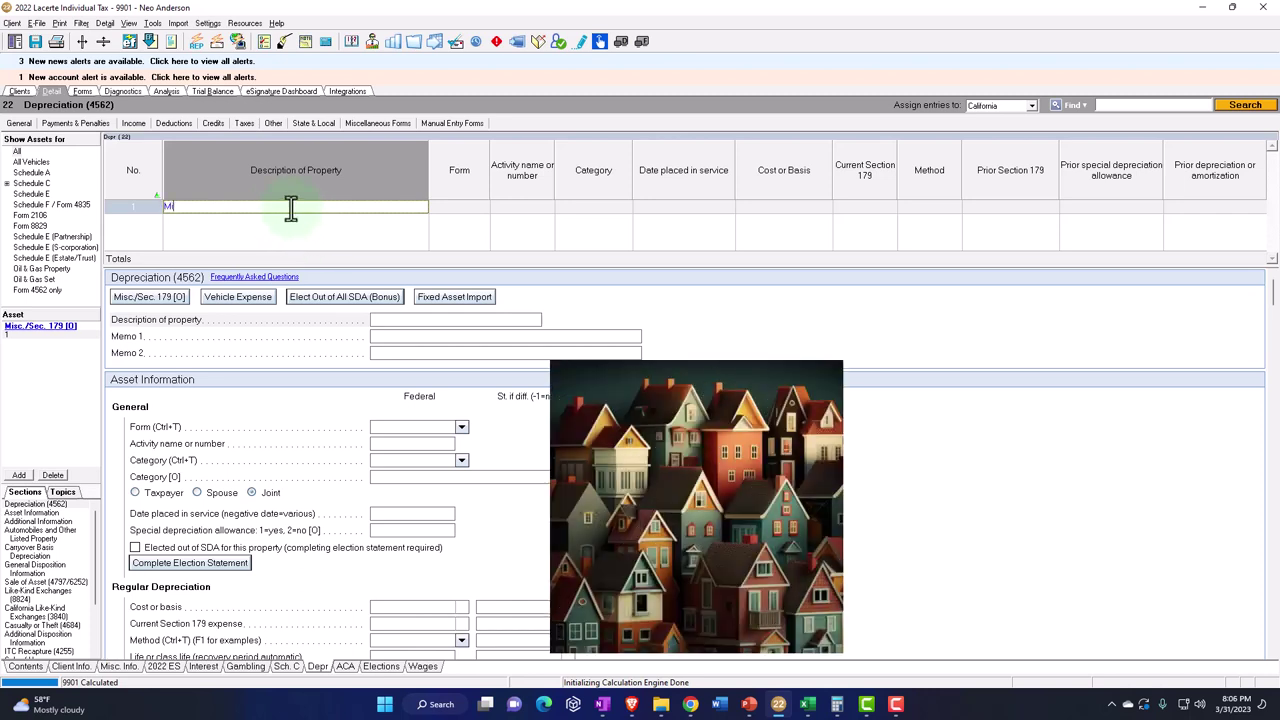
text(echinery)
key(Tab)
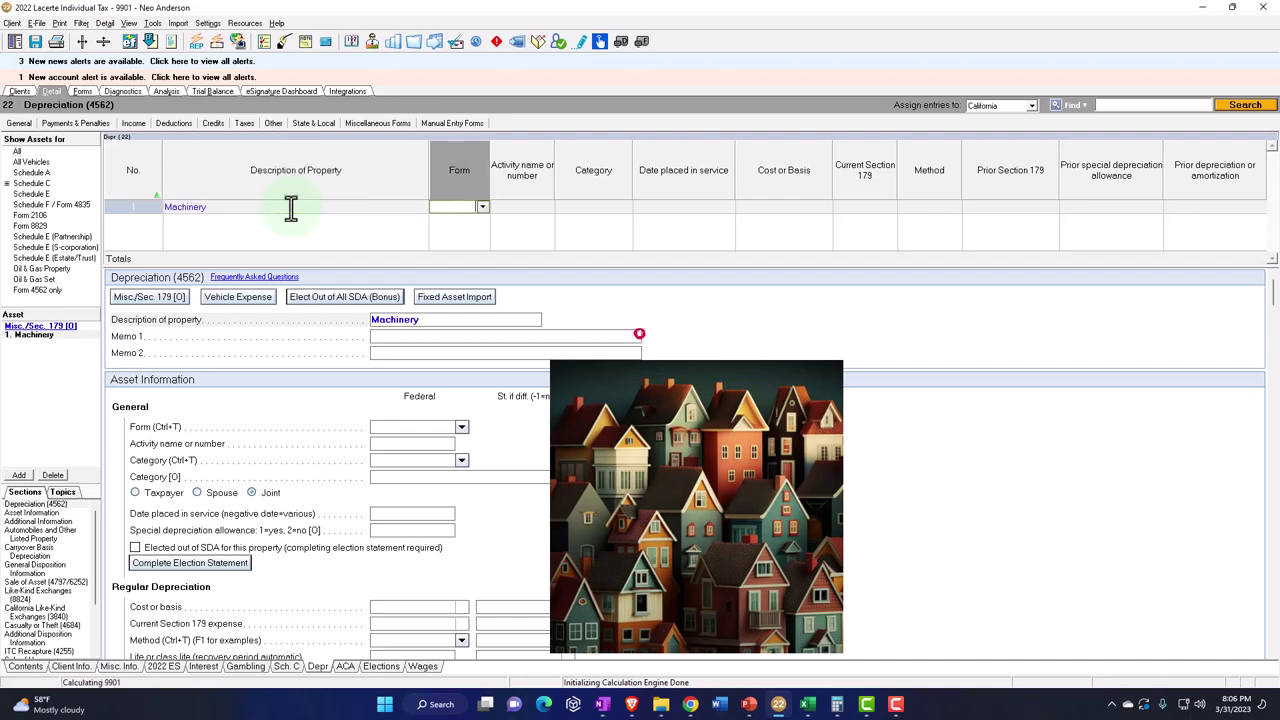
click(484, 208)
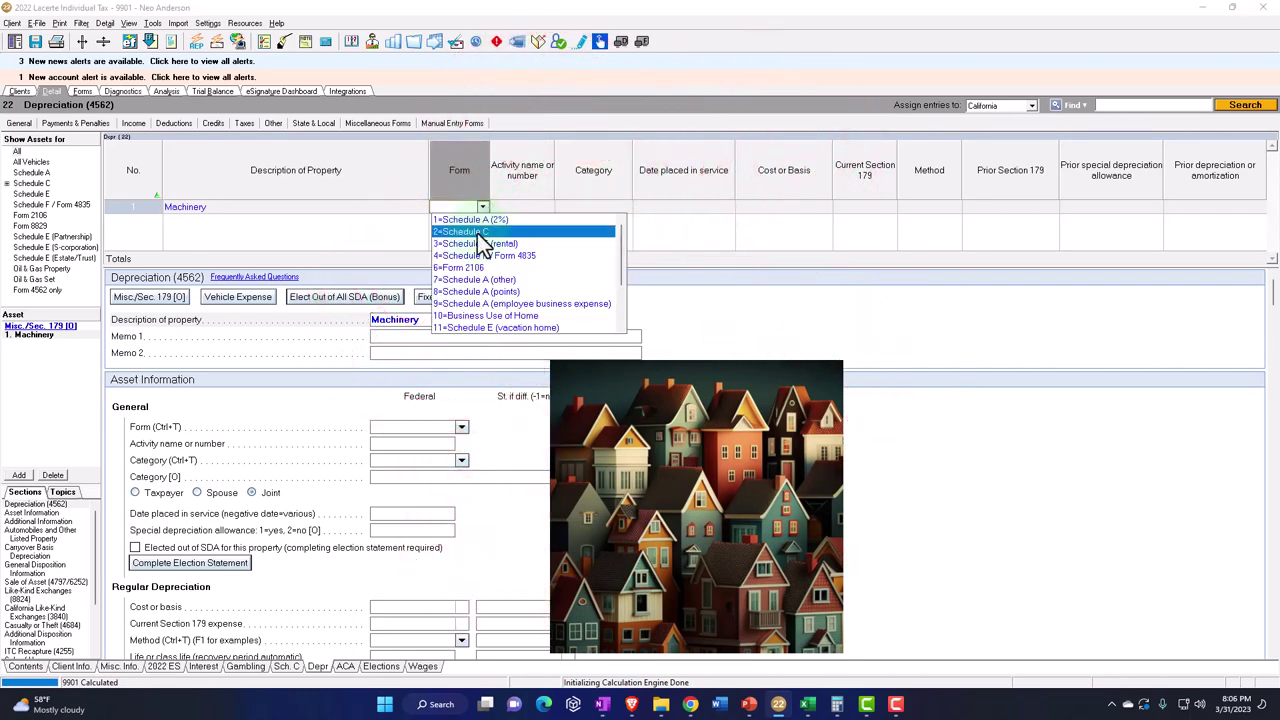
click(478, 232)
key(Tab)
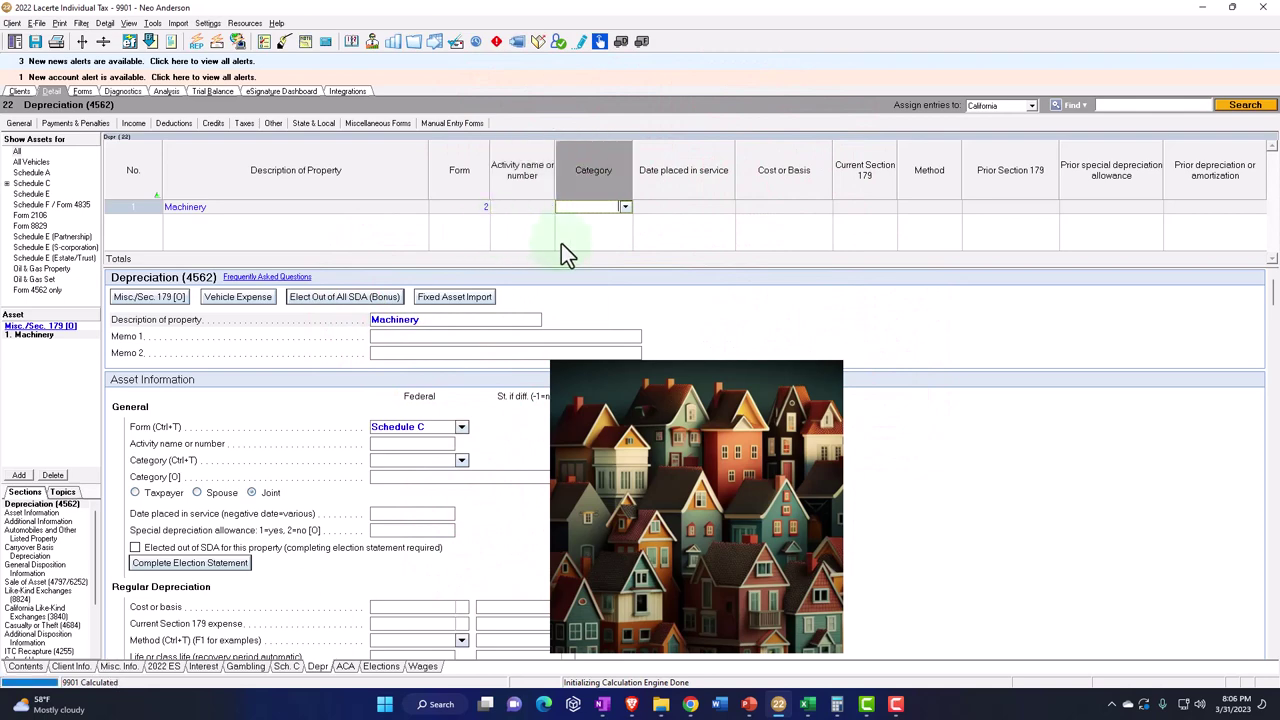
click(626, 207)
click(616, 241)
Give the Machinery a 10,000 cost and the MACRS 5-year depreciation method.
key(Tab)
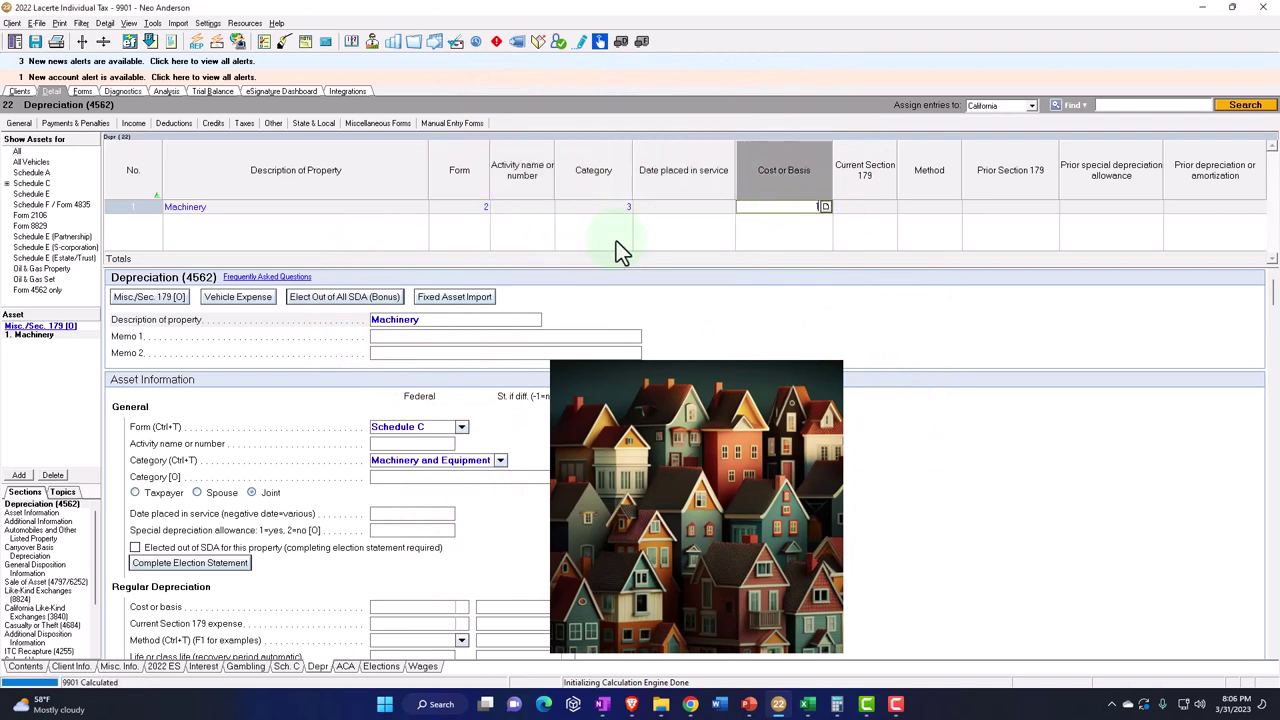
text(10000)
key(Tab)
key(Tab)
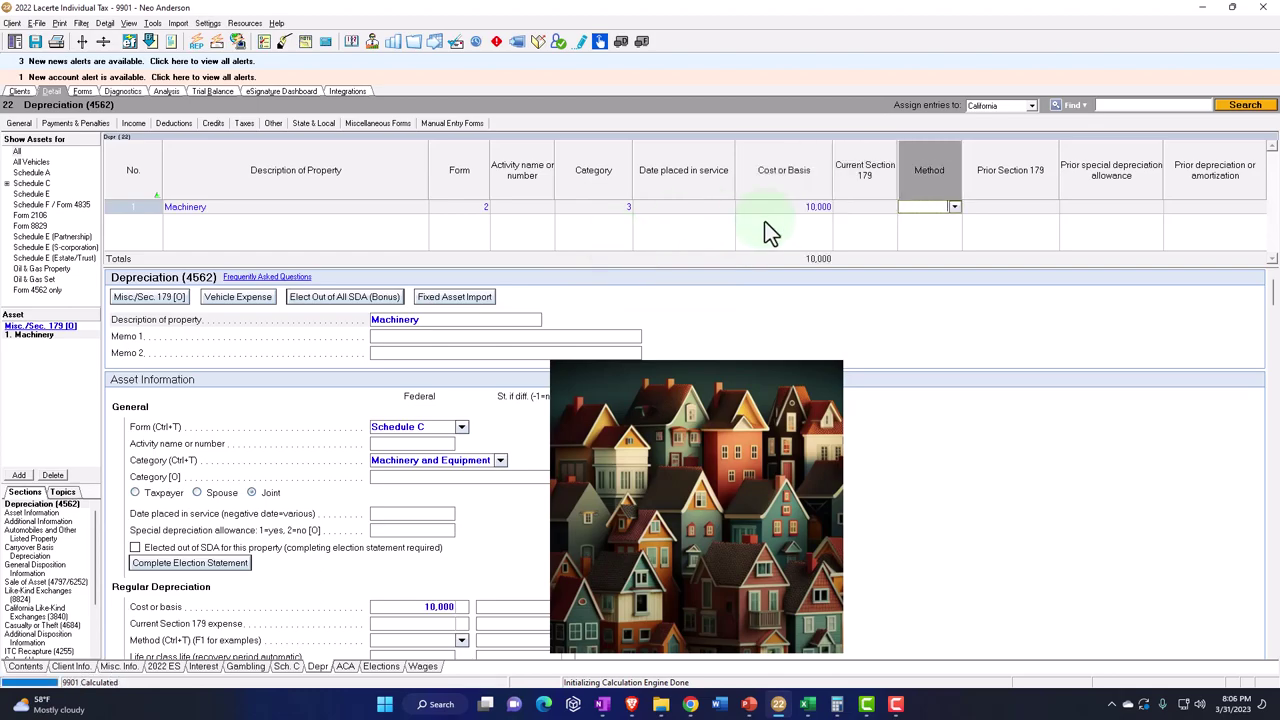
click(955, 208)
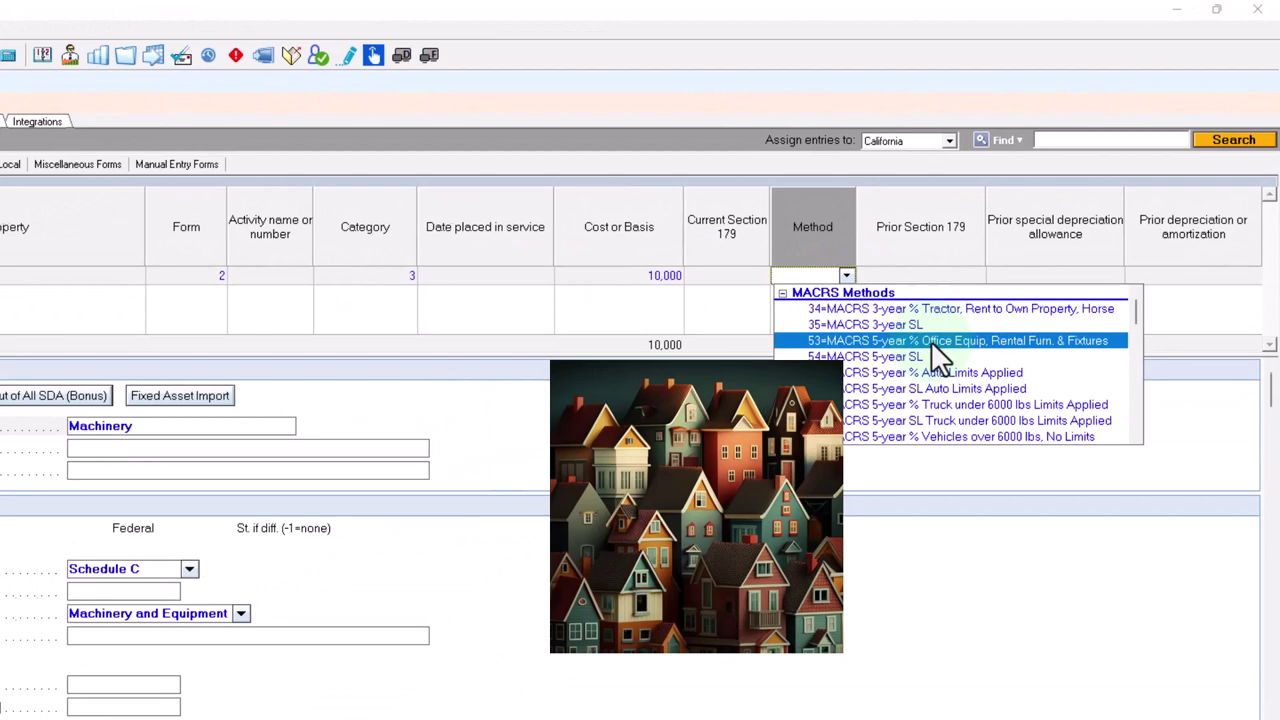
click(931, 341)
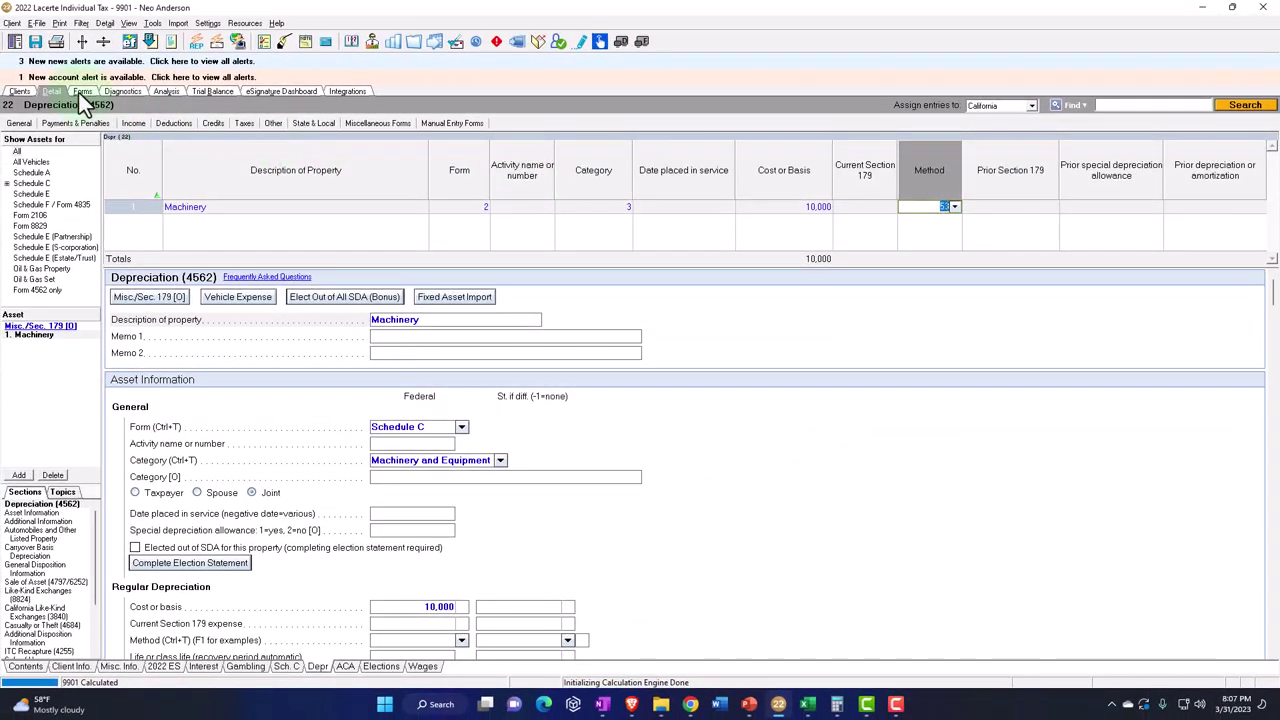
Set the Machinery's placed-in-service date to 1/23/2022 so Schedule C line 13 shows 10,000.
click(80, 92)
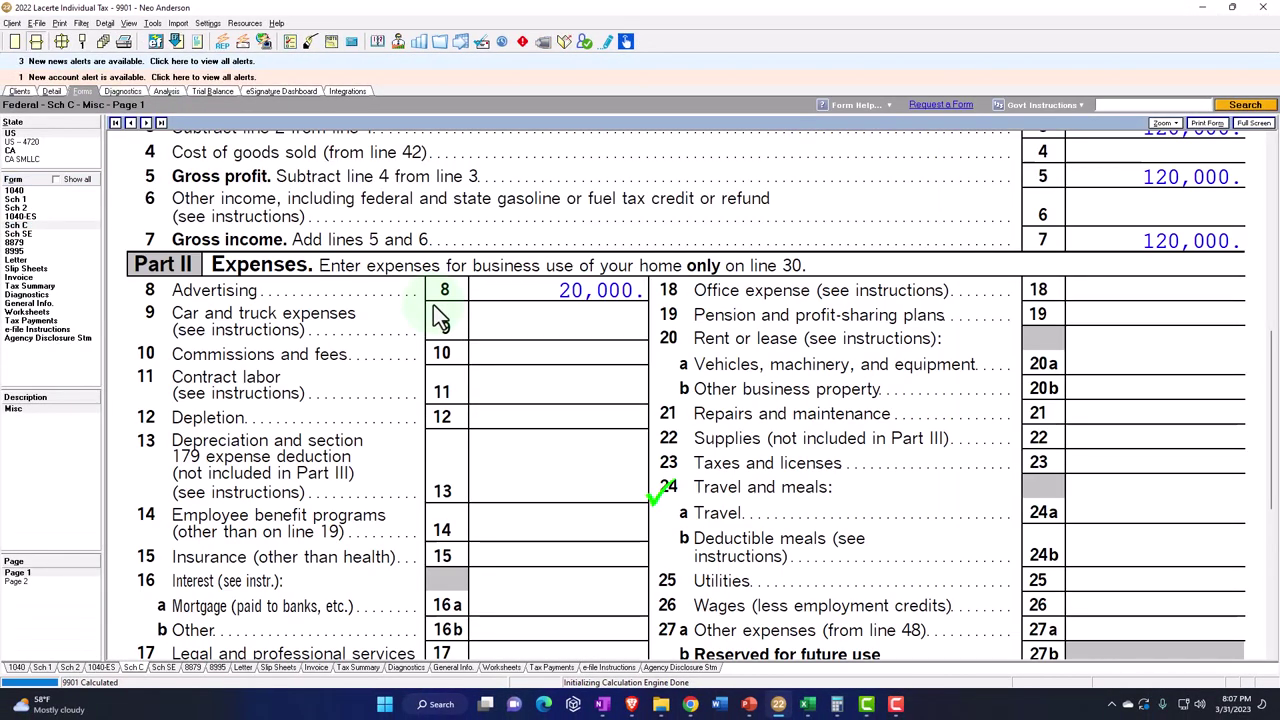
scroll(462, 367, up, 2)
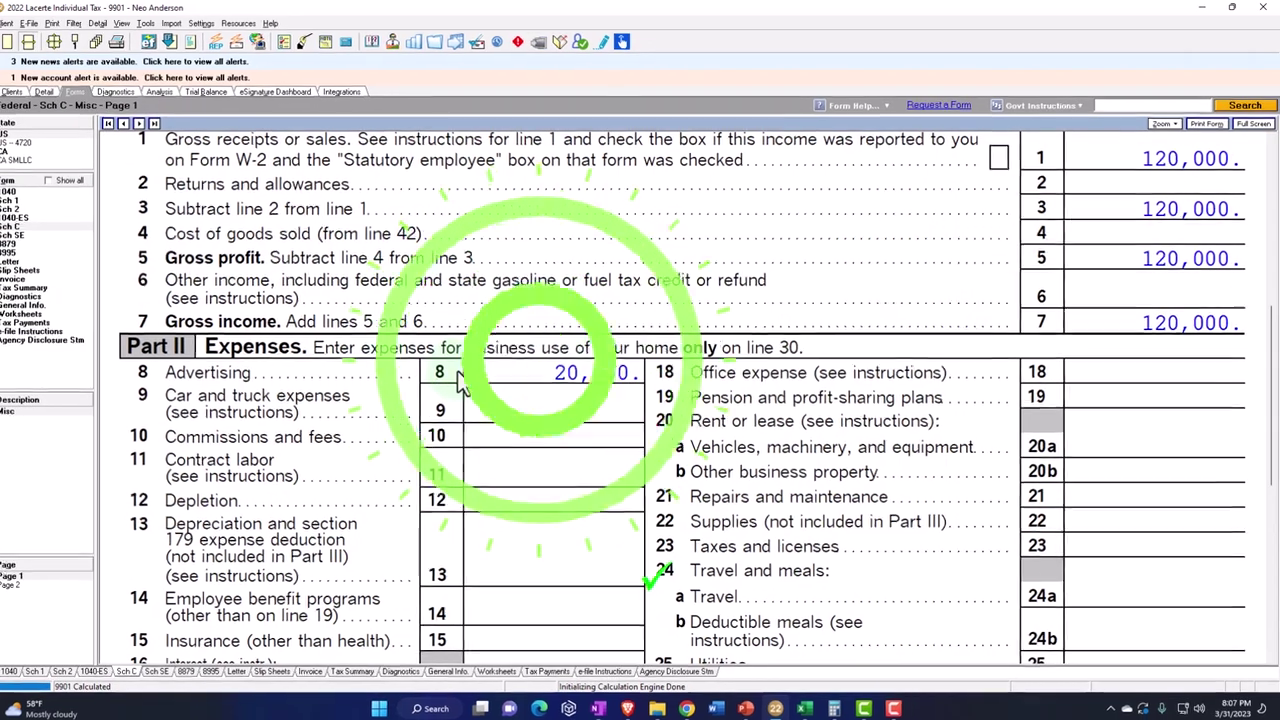
double_click(462, 372)
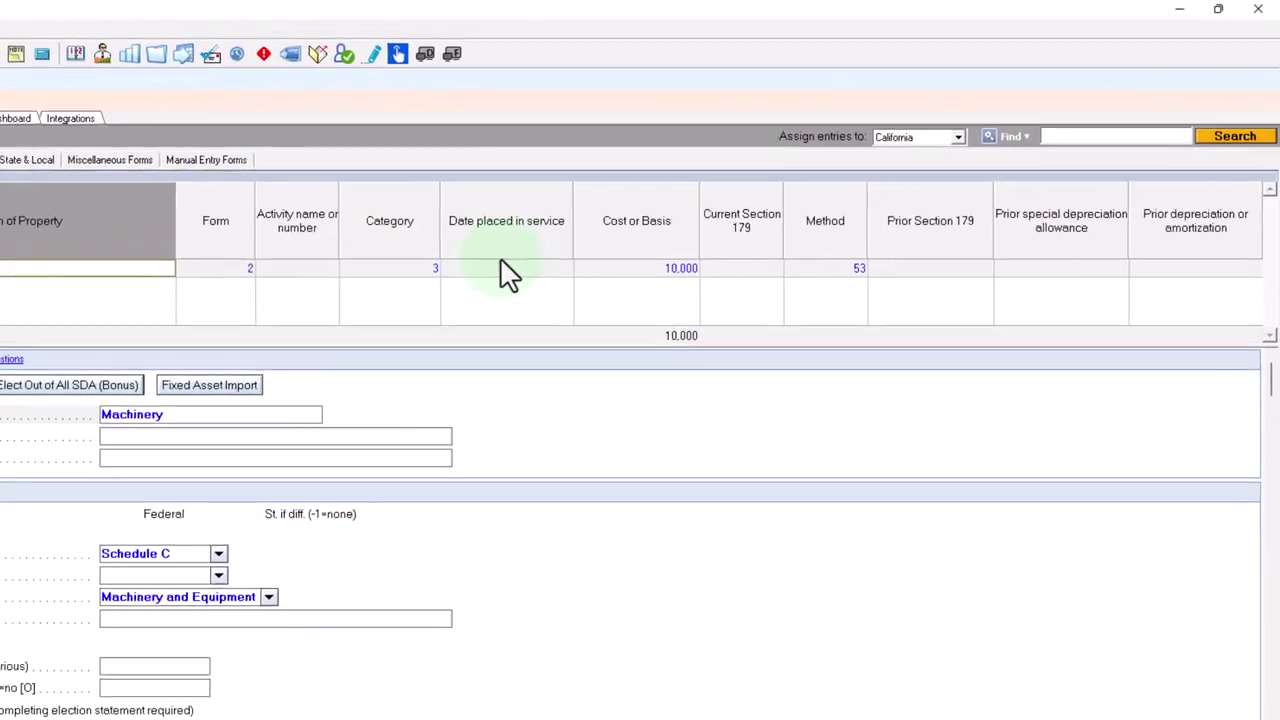
click(582, 216)
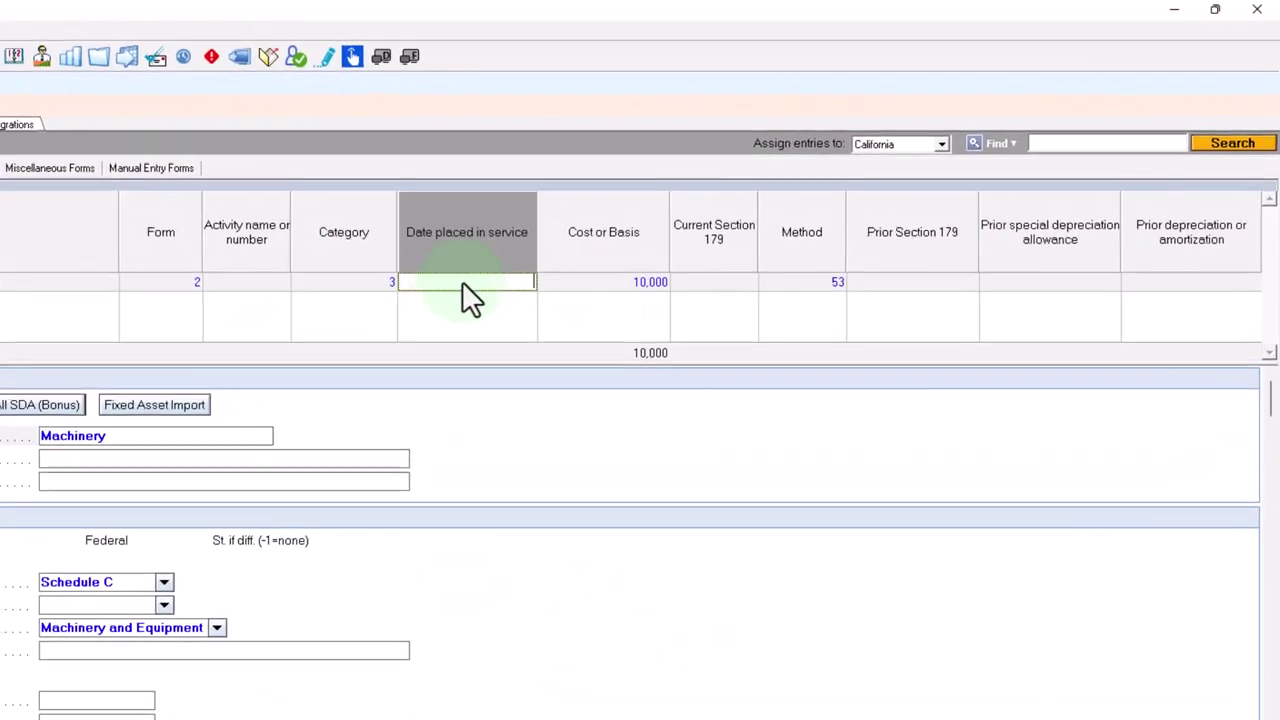
text(0101)
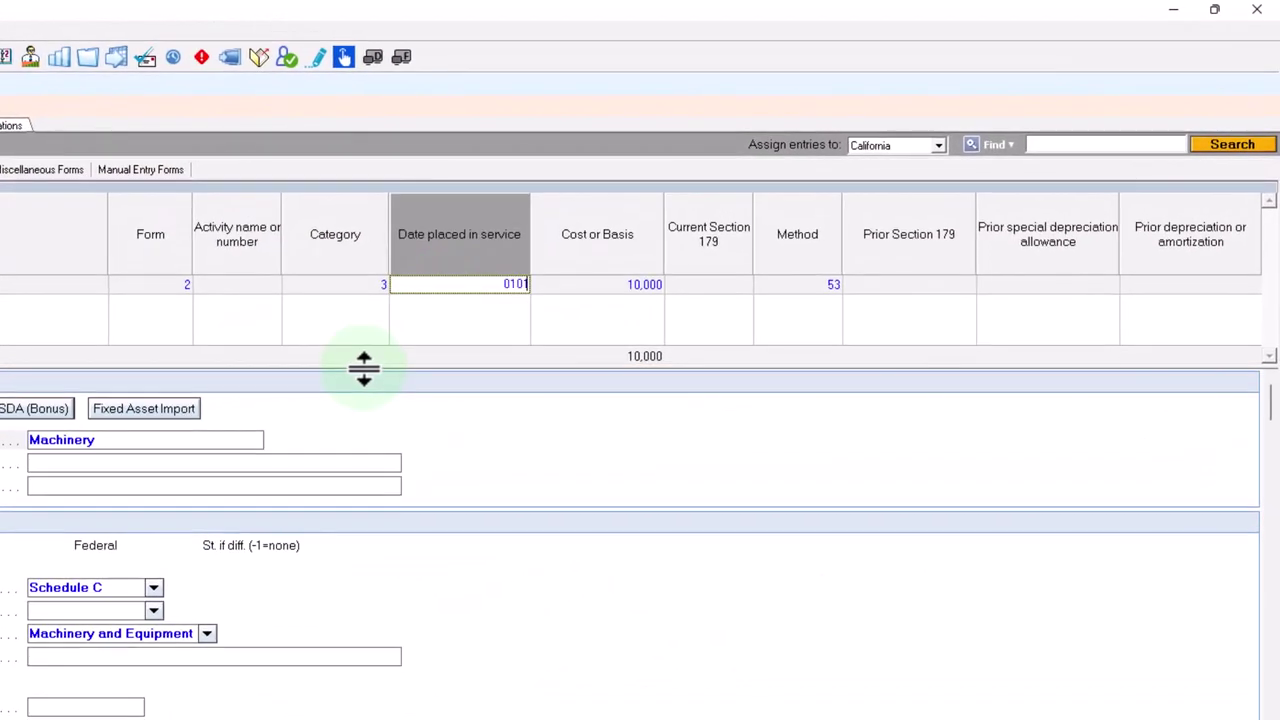
key(BackSpace)
key(BackSpace)
text(23)
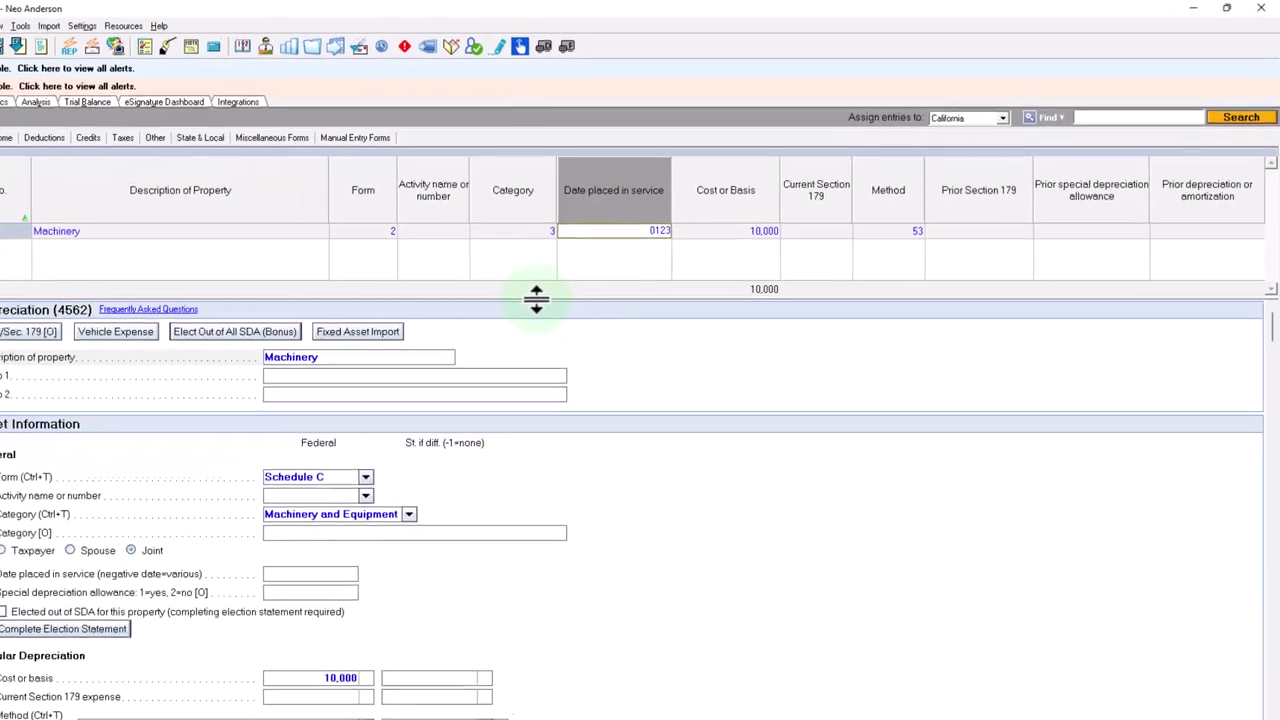
key(Tab)
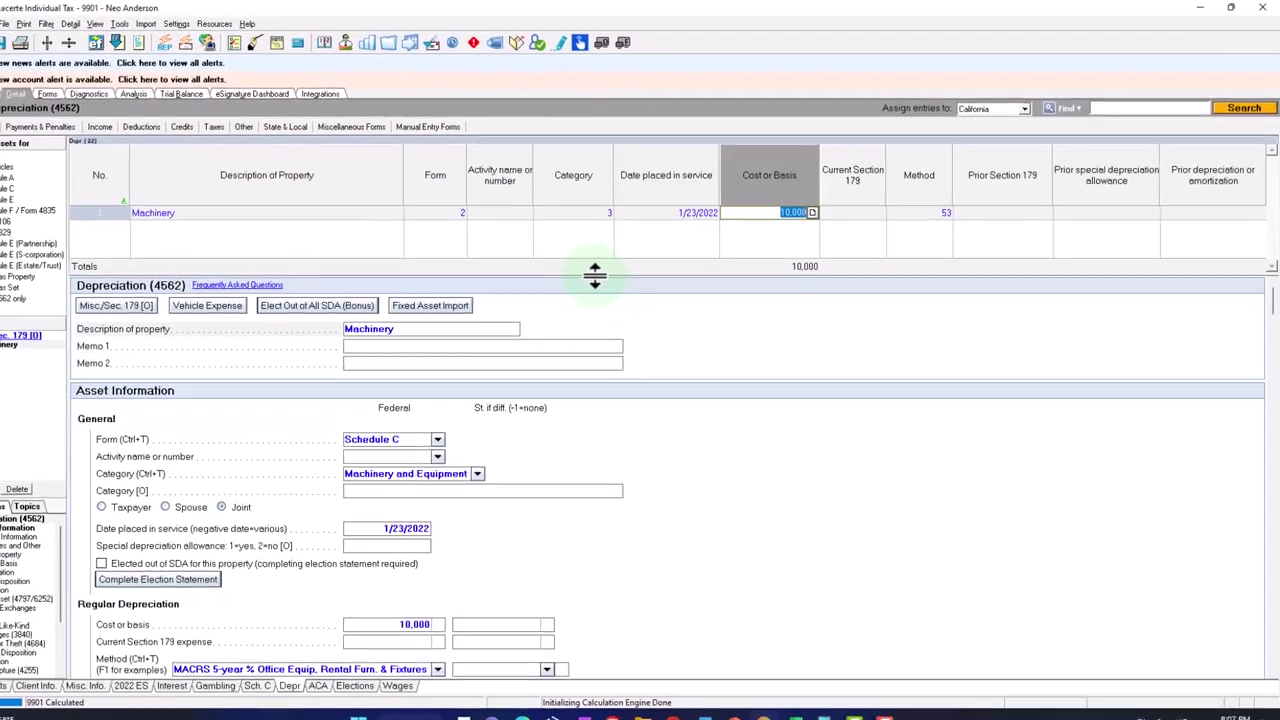
click(85, 91)
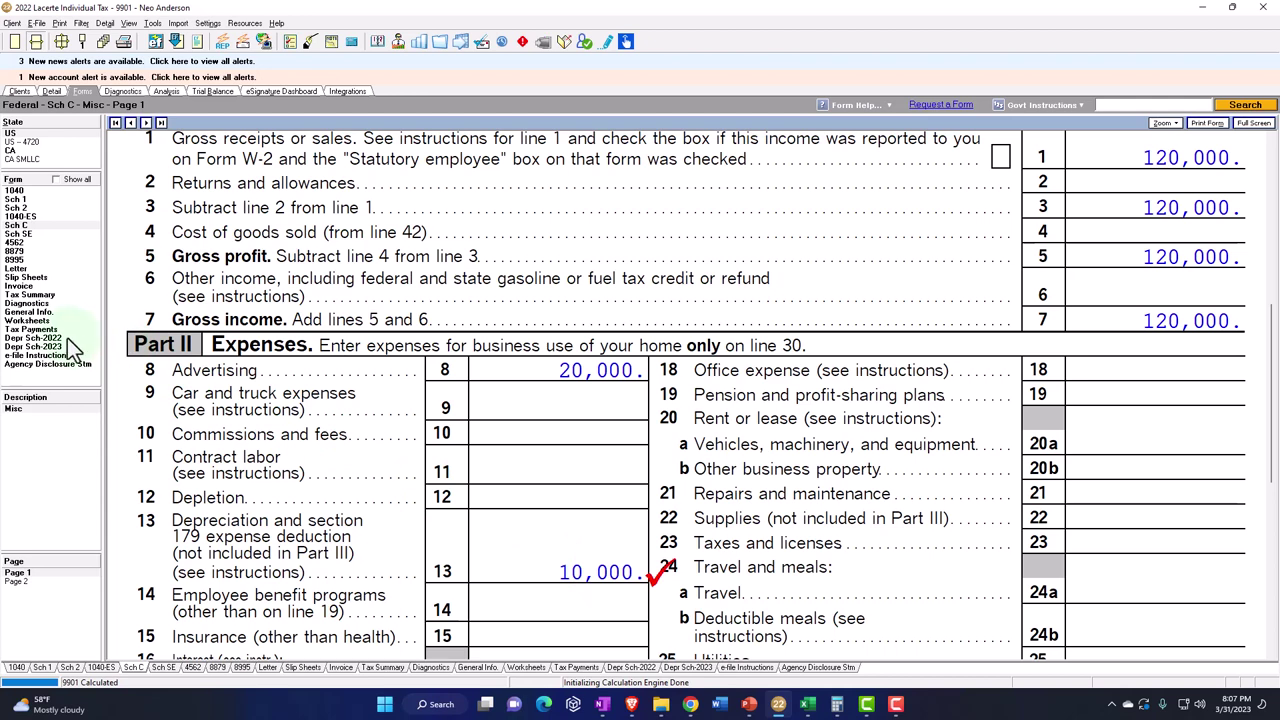
Review the regular 2022 depreciation schedule showing 10,000 special depreciation, then return to the Machinery entry.
click(67, 338)
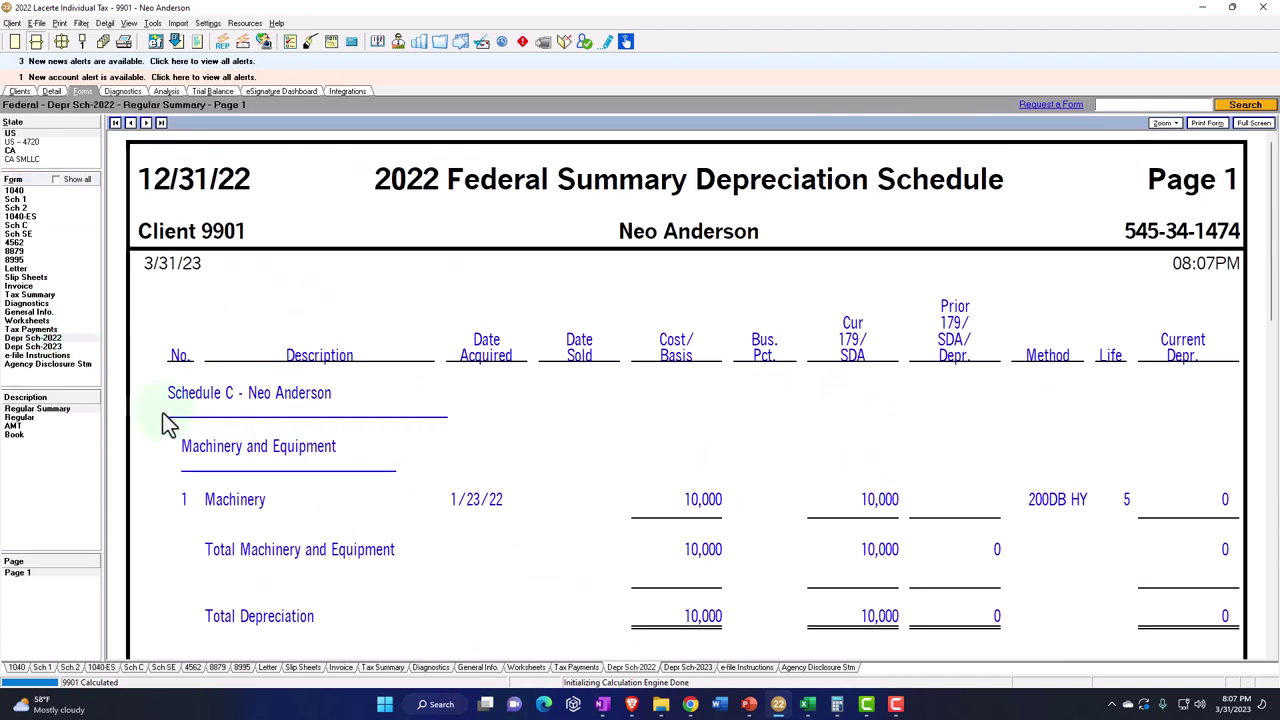
click(45, 418)
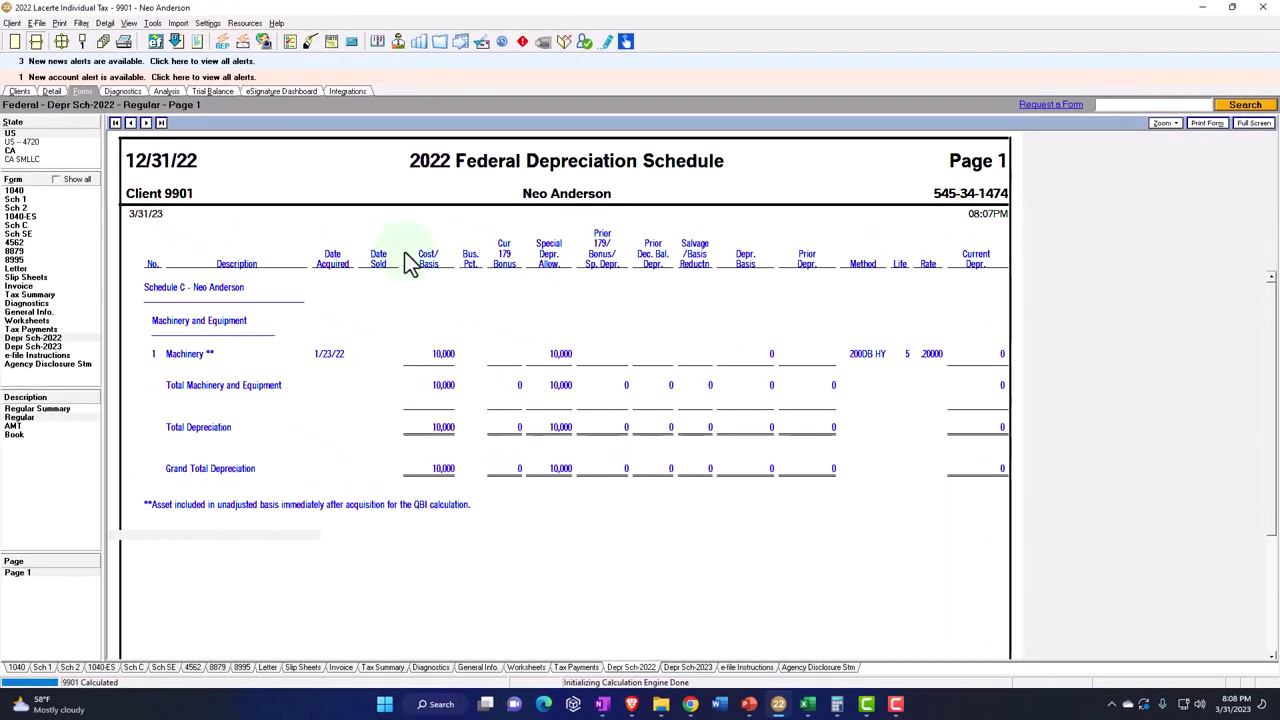
click(53, 91)
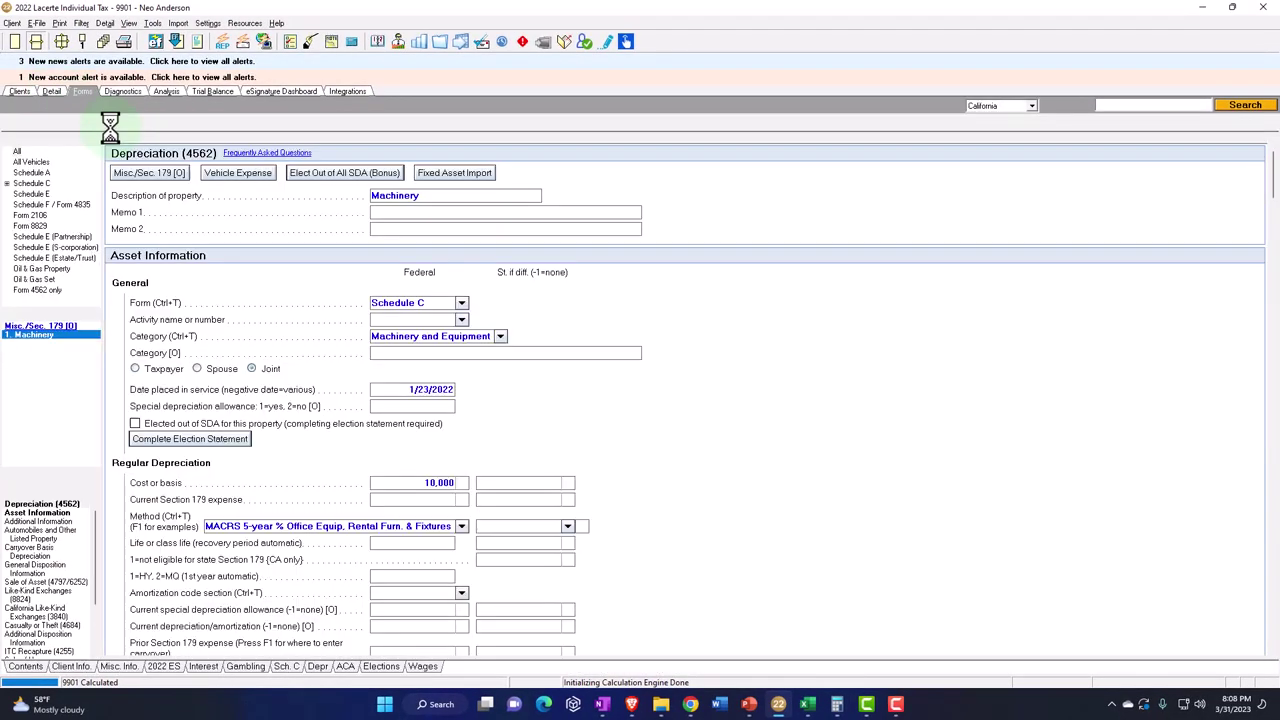
Enter 1,000 as the Machinery's current Section 179 expense and view the updated schedule.
click(858, 211)
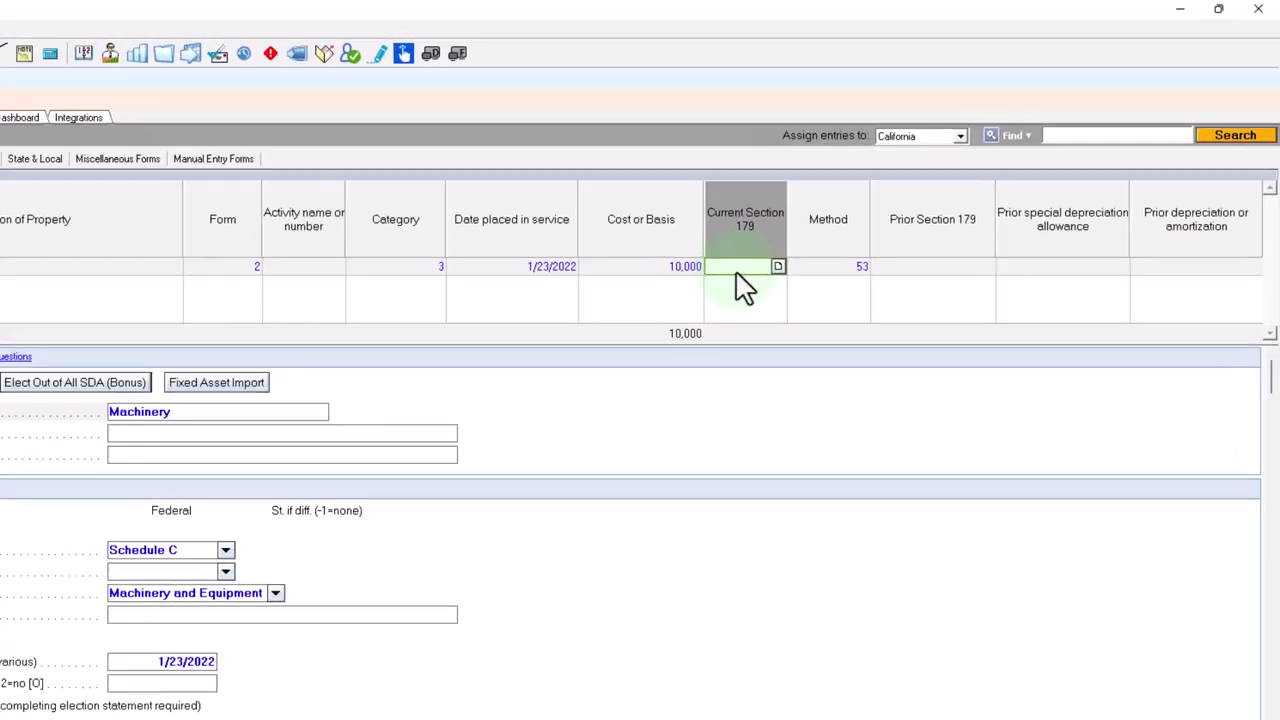
text(1,000)
key(Tab)
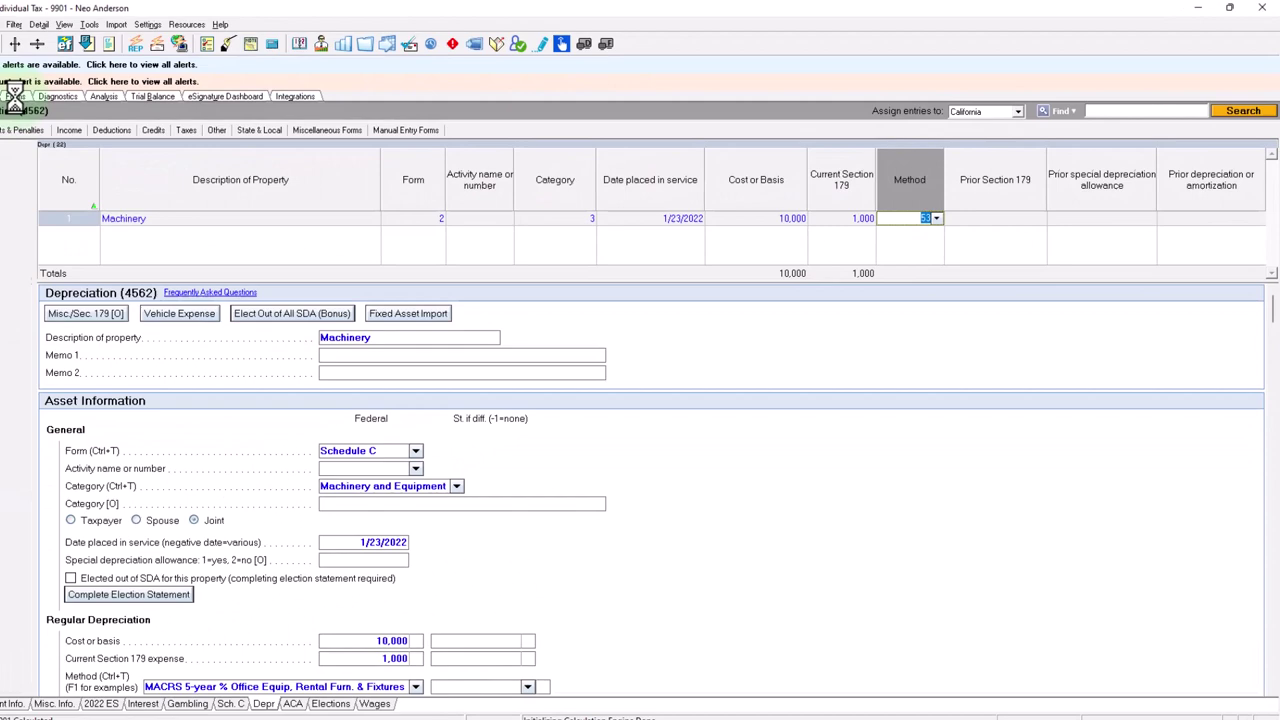
click(0, 123)
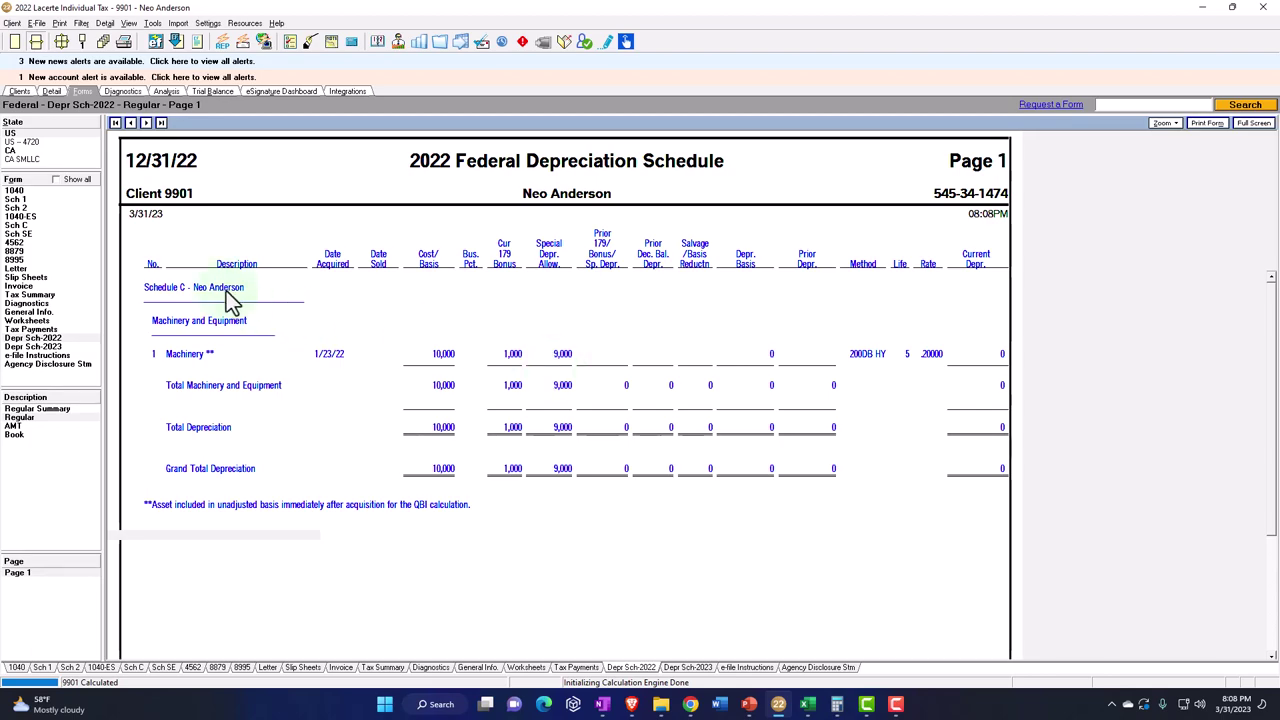
Verify Schedule C line 13 still totals 10,000 depreciation, then go back to the Machinery entry.
click(16, 225)
scroll(527, 447, down, 10)
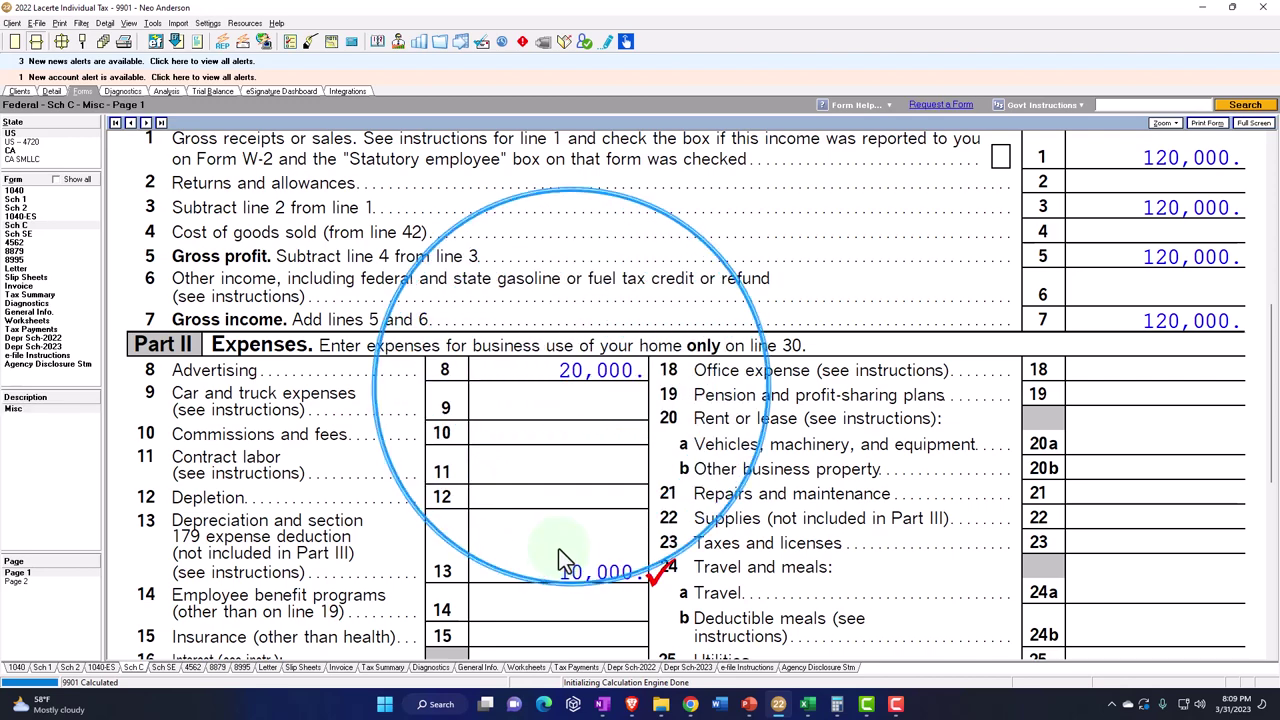
click(52, 93)
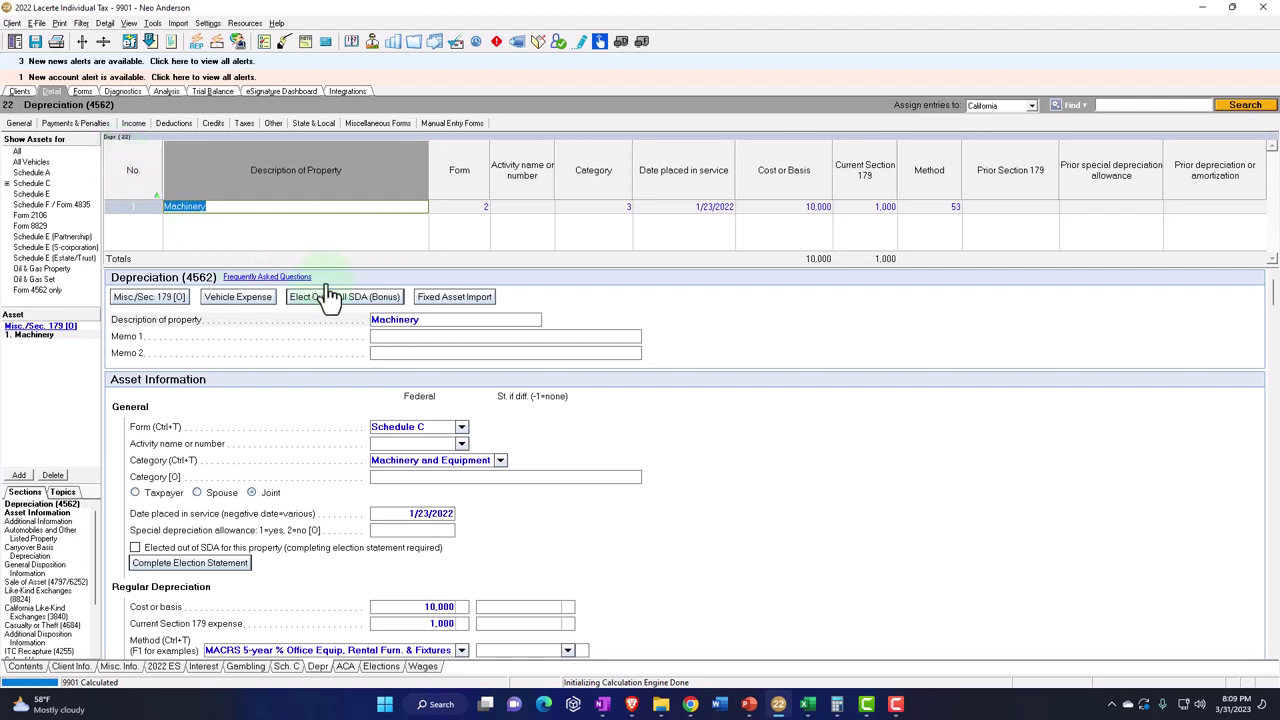
Clear the 1,000 Section 179, elect out of special depreciation, and open the election statement.
click(874, 208)
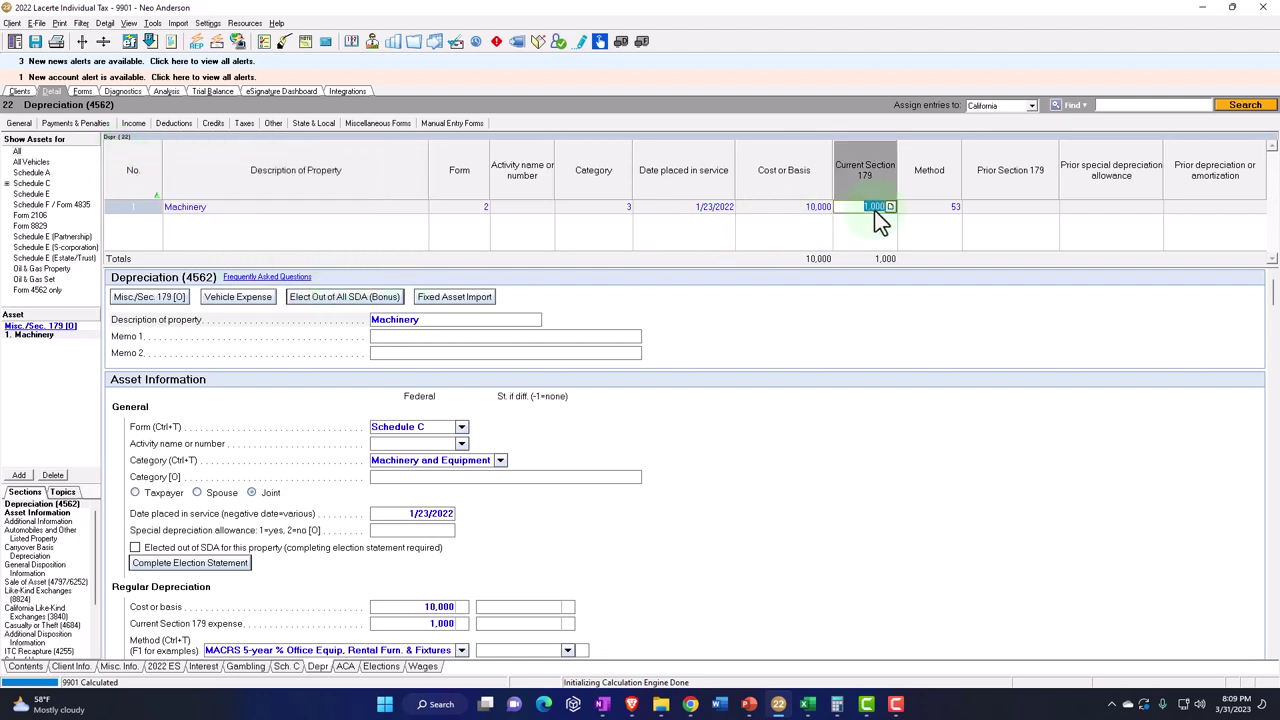
key(Return)
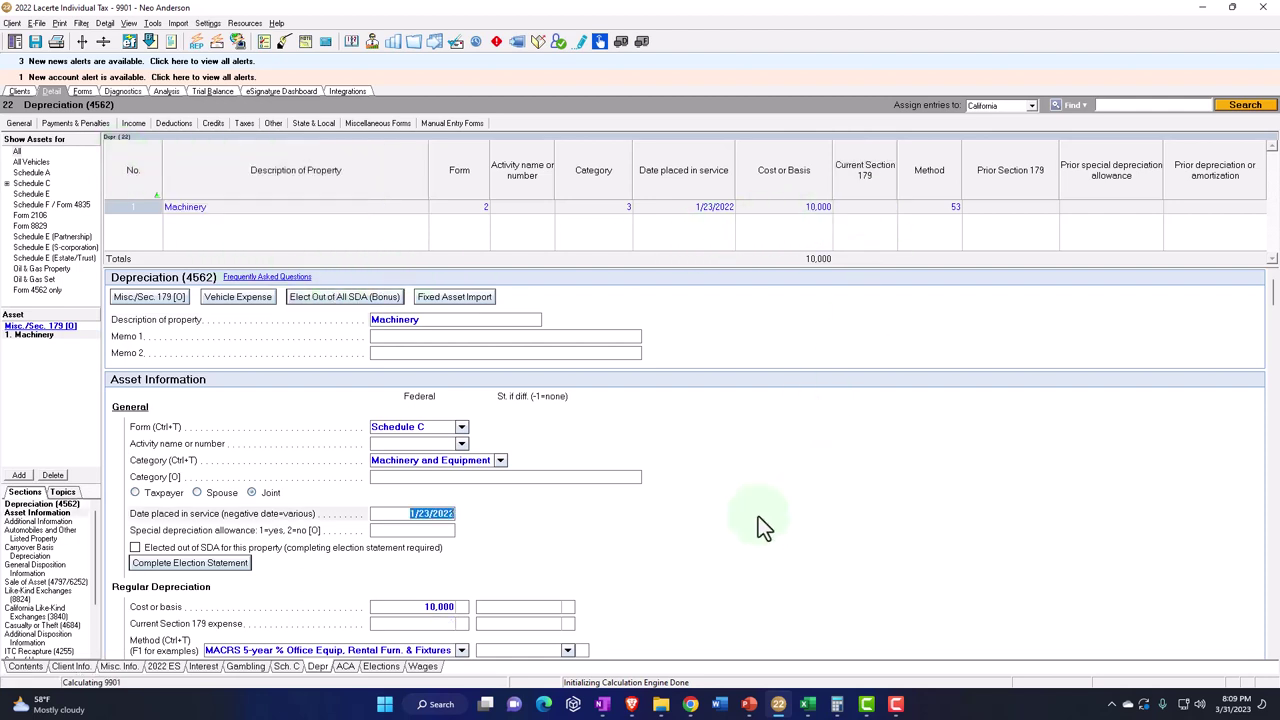
scroll(758, 516, down, 1)
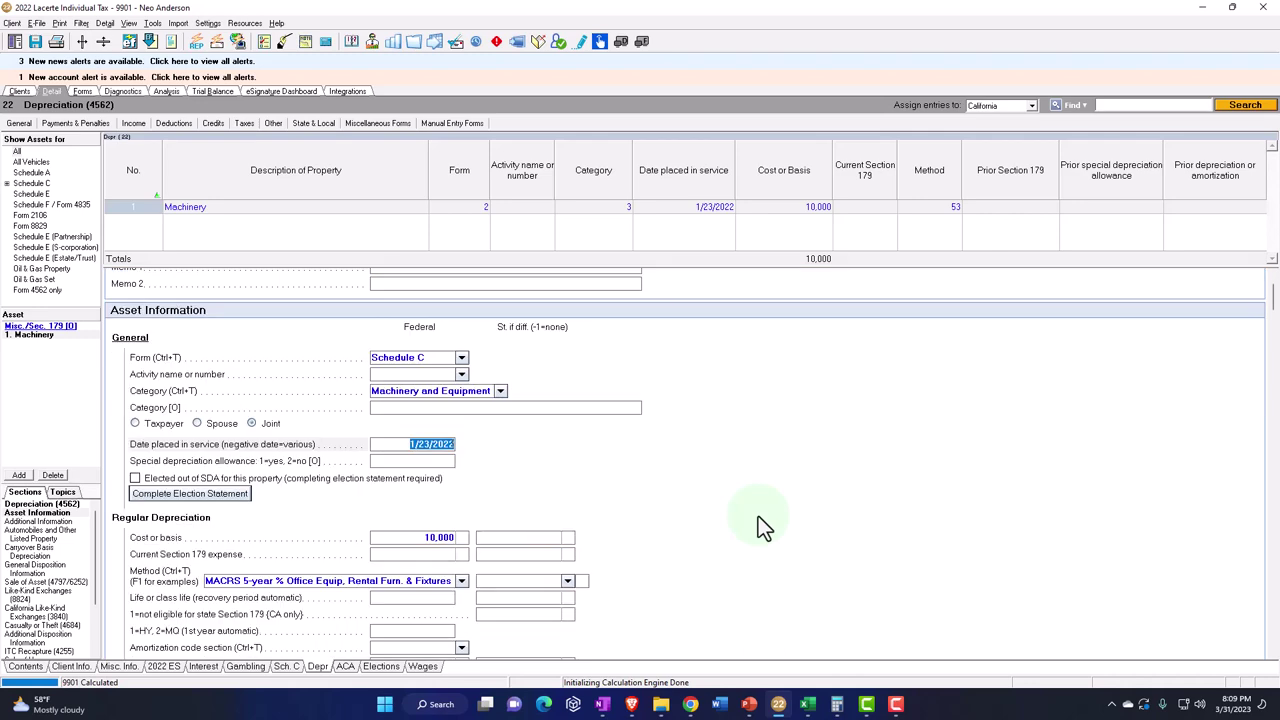
click(135, 478)
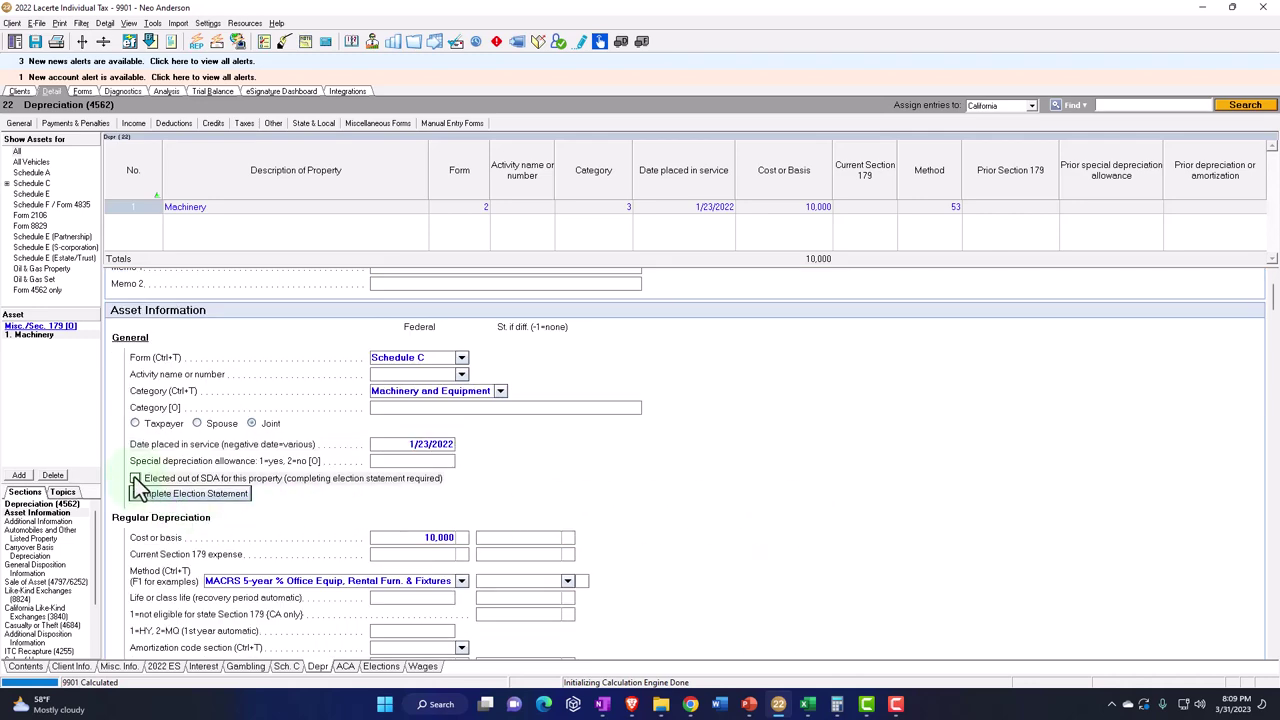
click(182, 495)
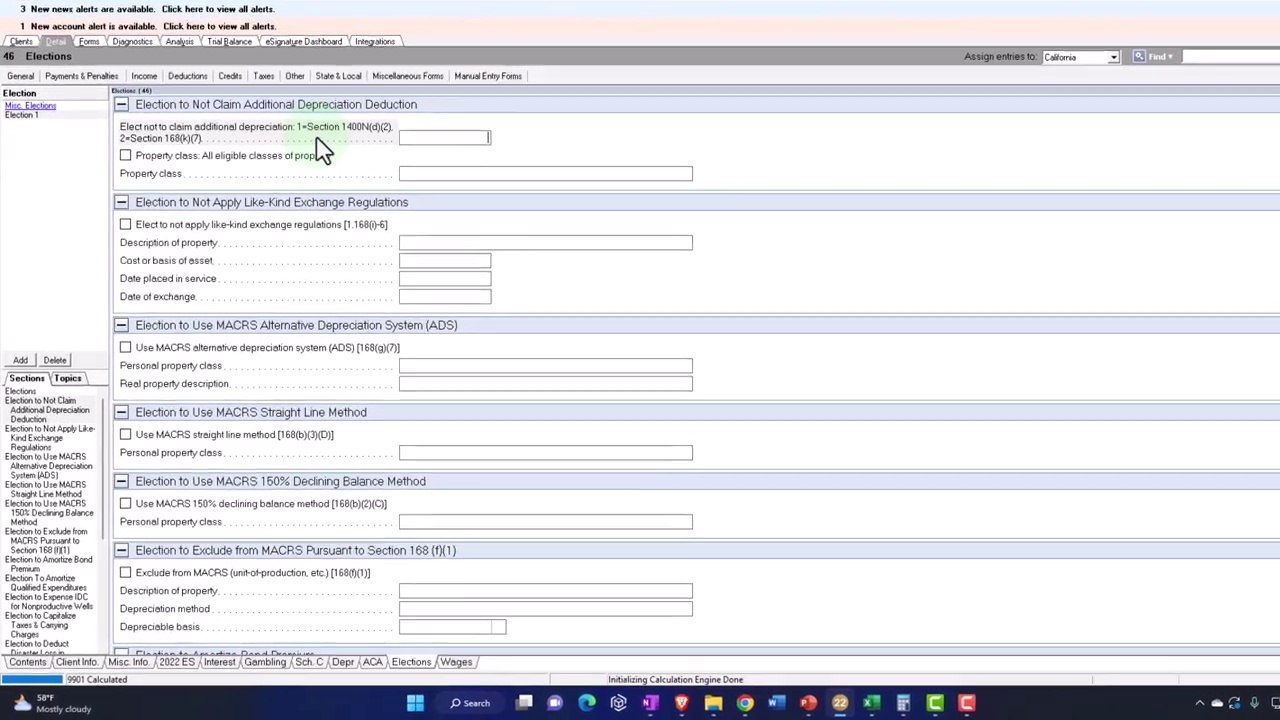
Enter 1 to elect not to claim additional depreciation for all eligible property classes.
text(1)
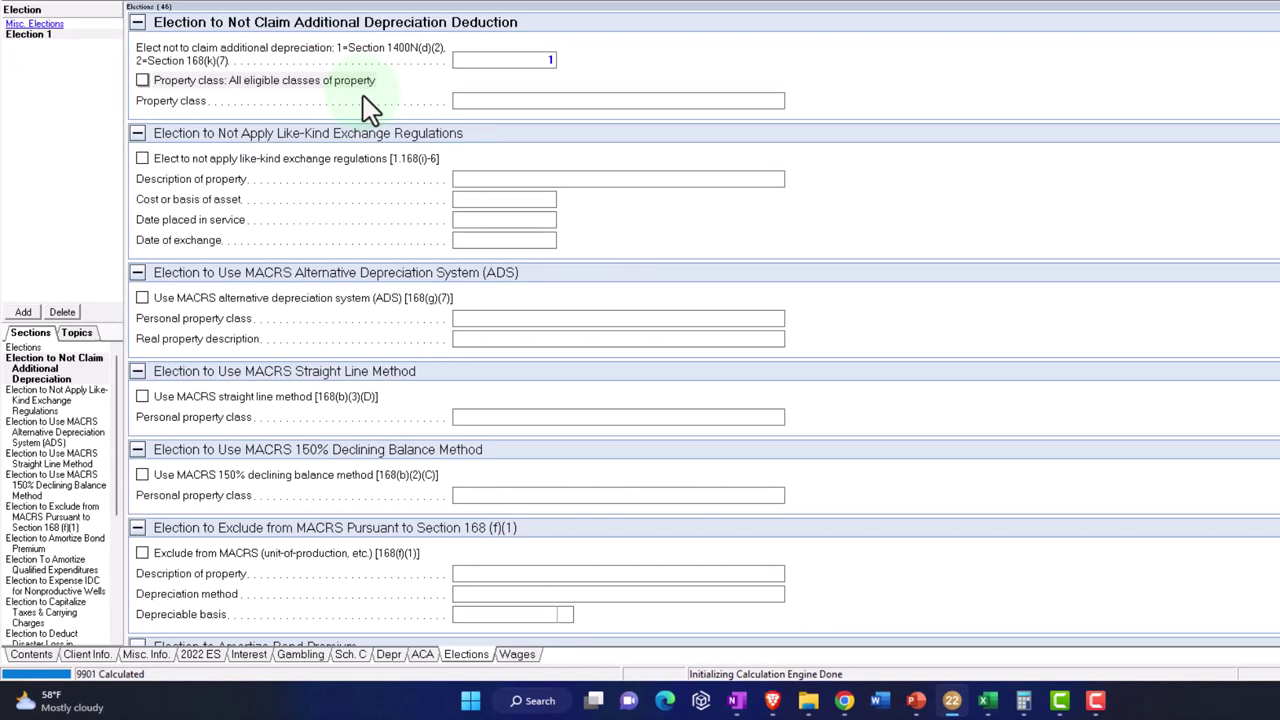
click(142, 81)
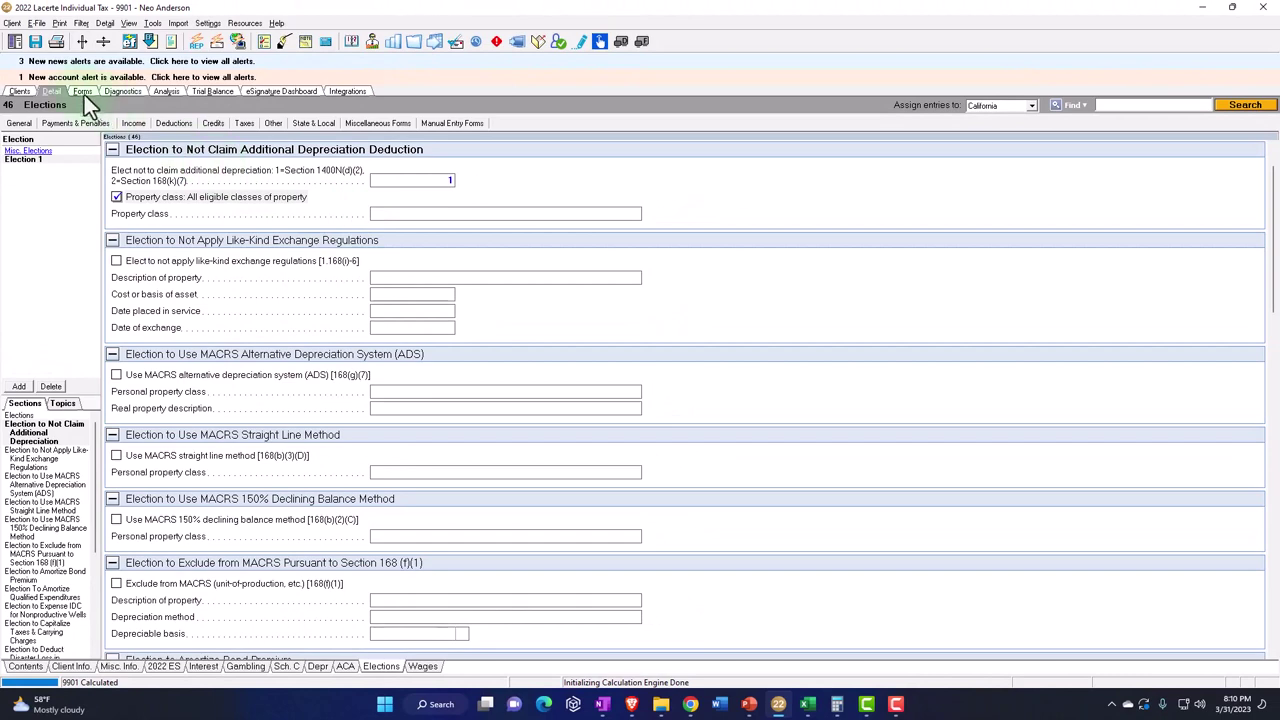
Display the regular 2022 depreciation schedule showing the Machinery's 2,000 current depreciation.
click(82, 91)
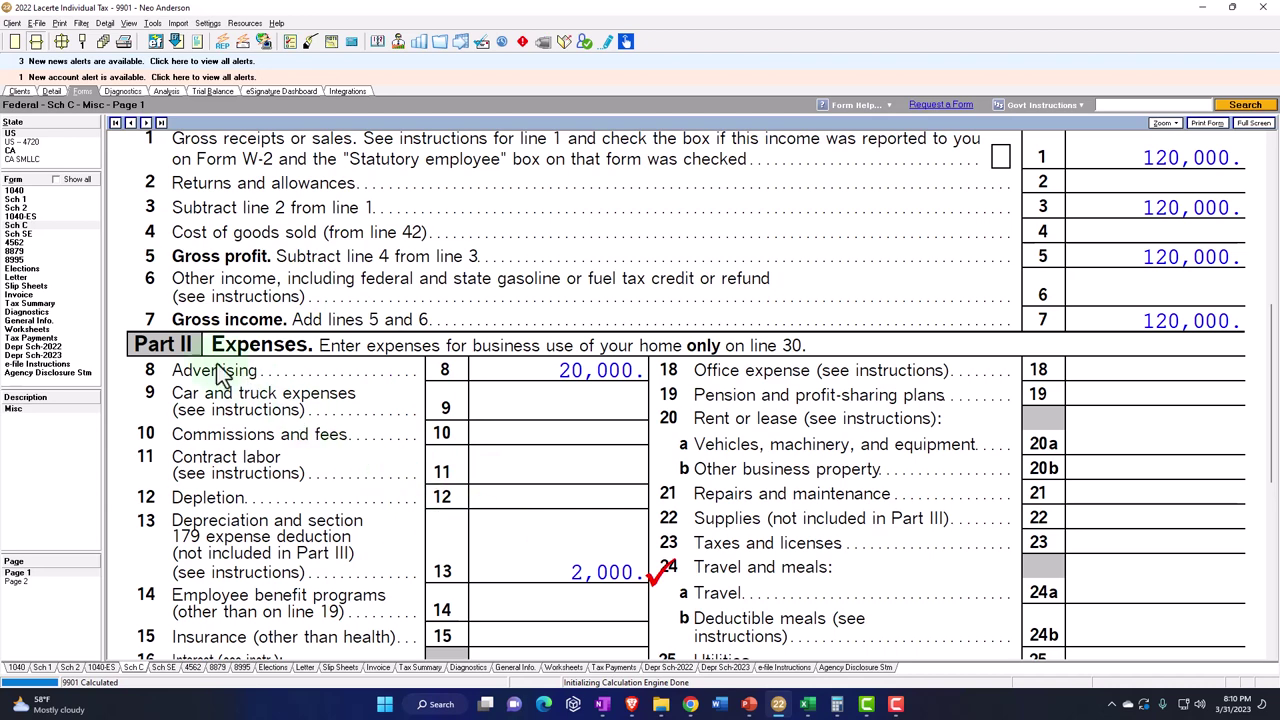
click(47, 350)
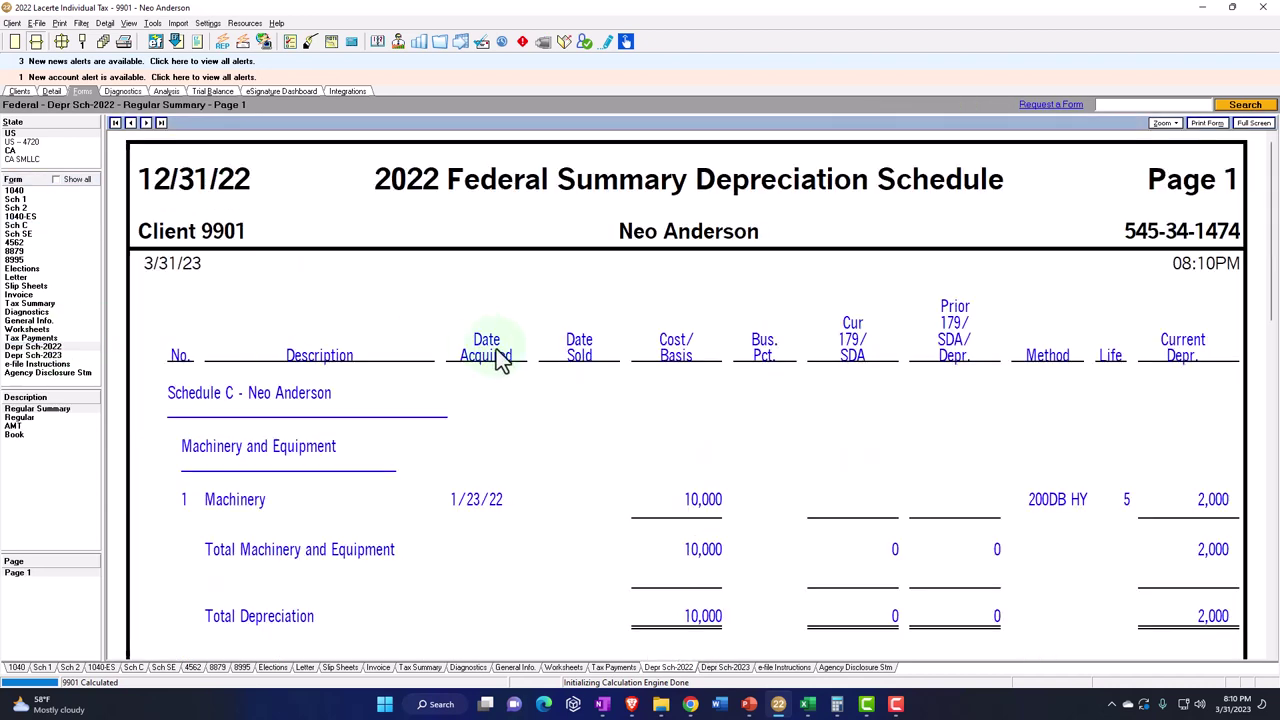
click(36, 418)
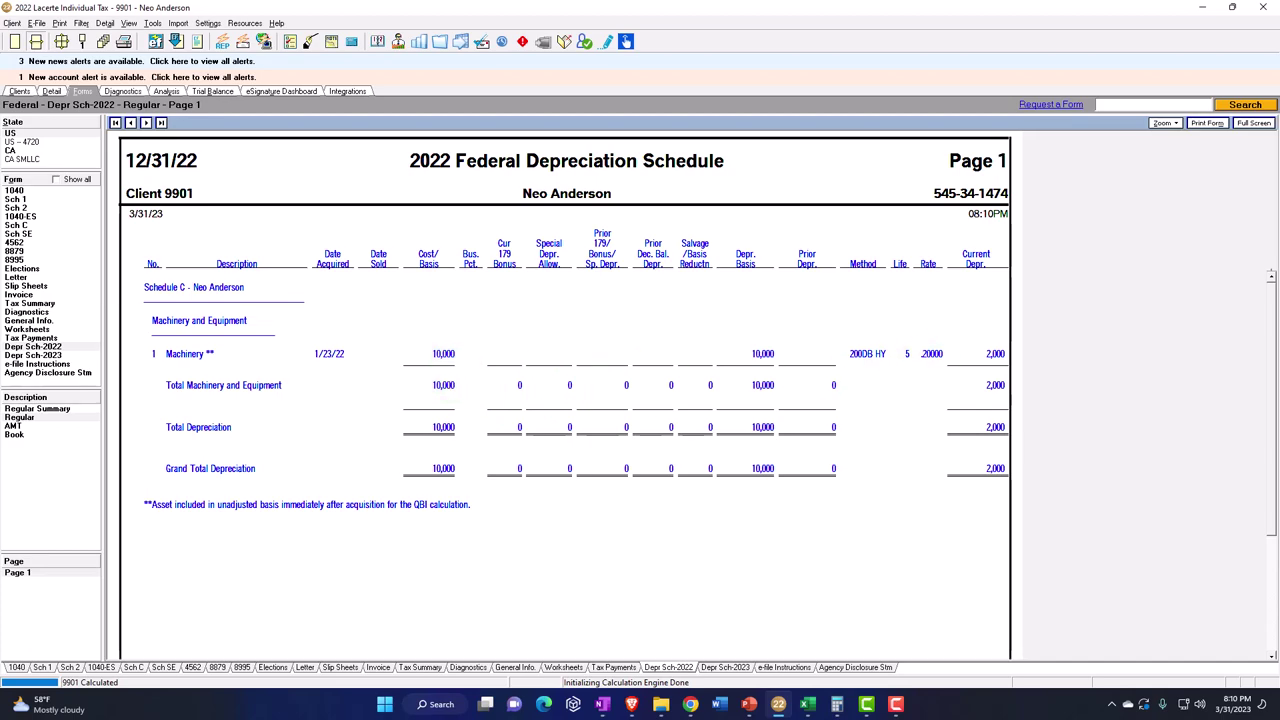
In Calculator, derive the doubled 0.4 rate from 10,000 over 5 years.
key(alt+Tab)
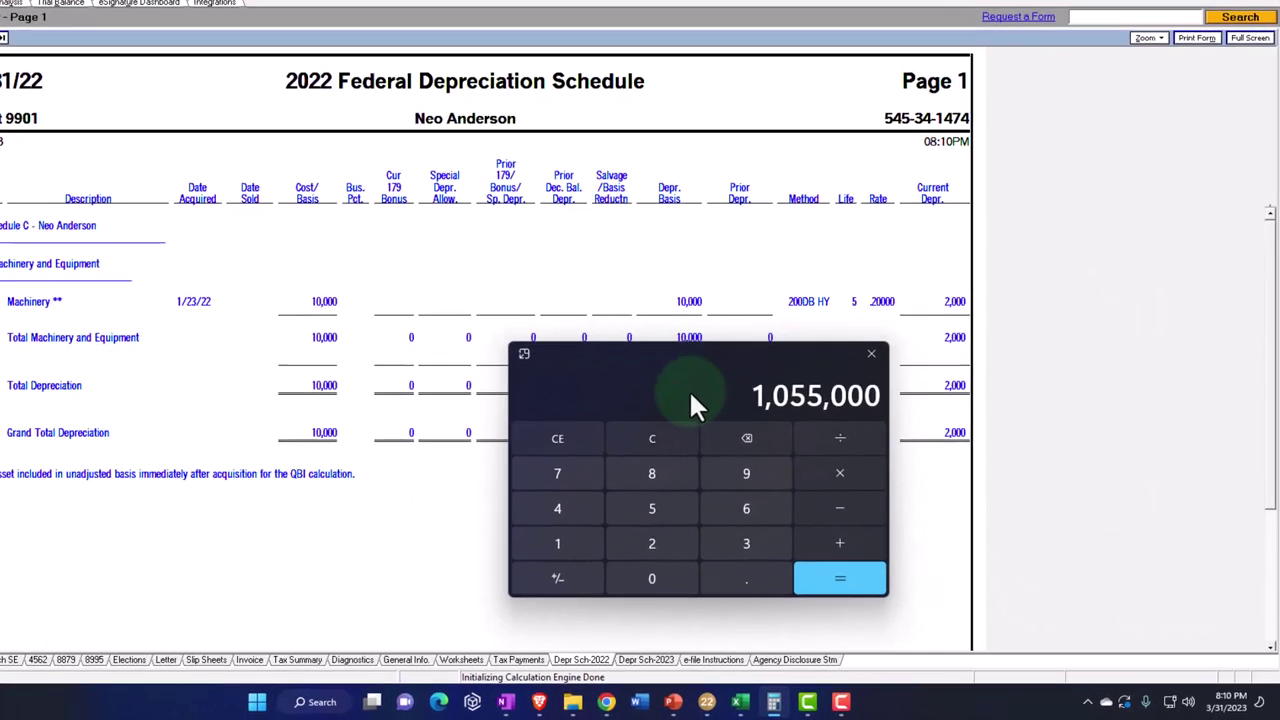
click(652, 438)
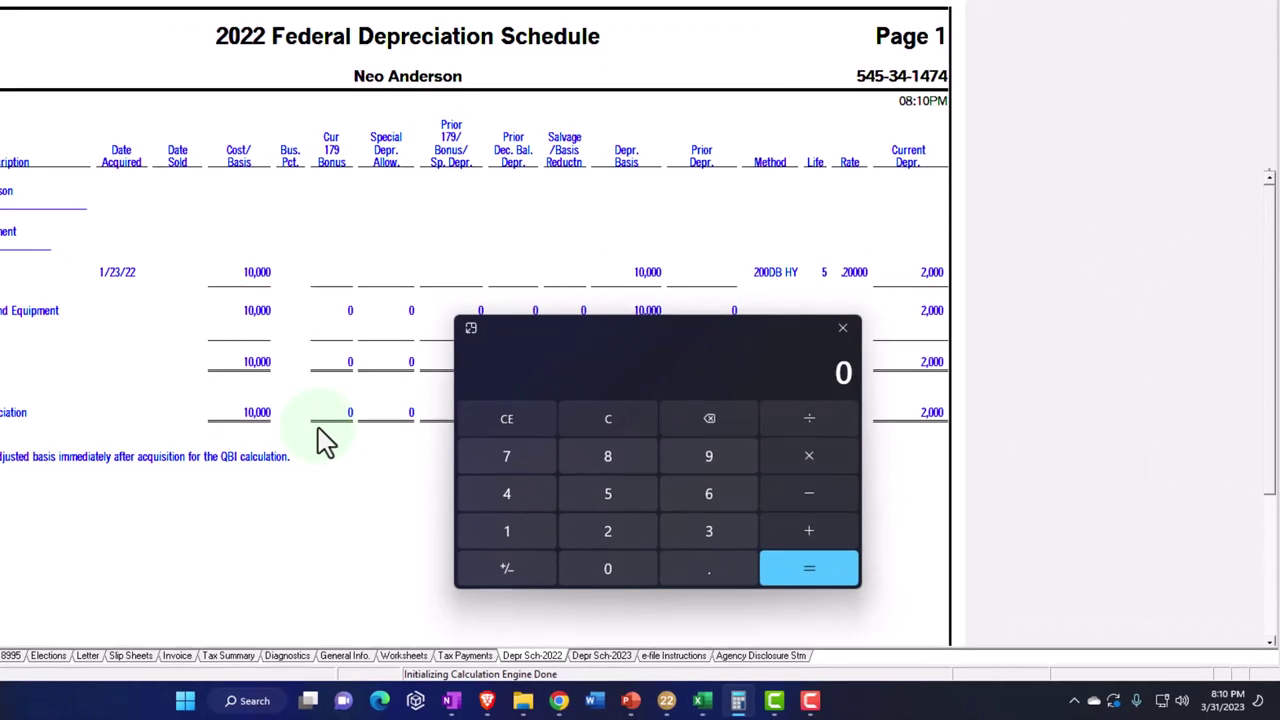
text(100000)
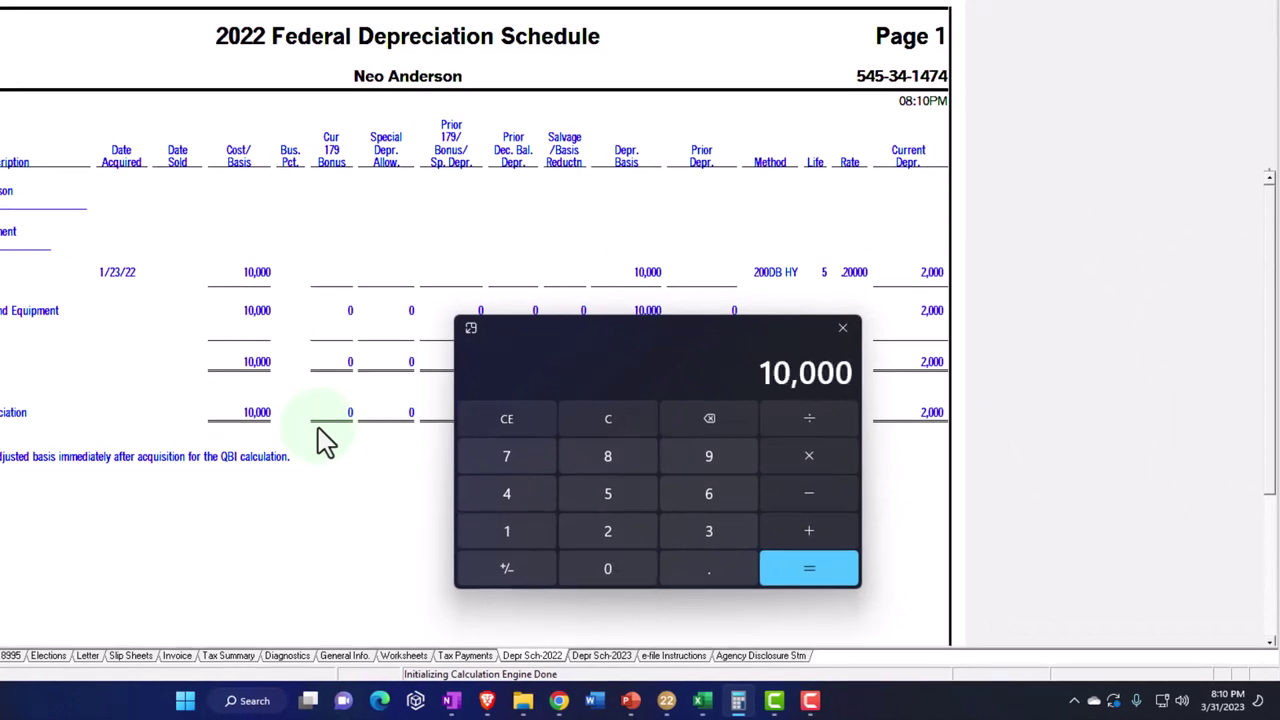
text(/5)
key(Return)
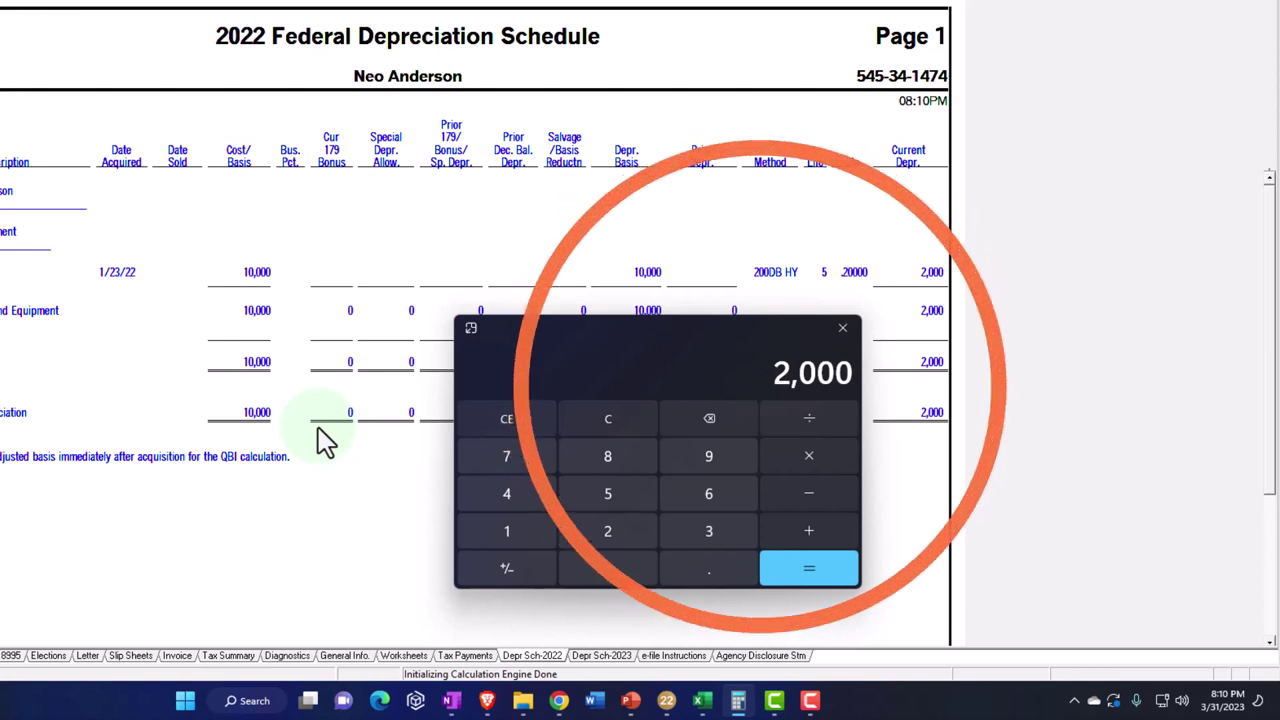
text(10000)
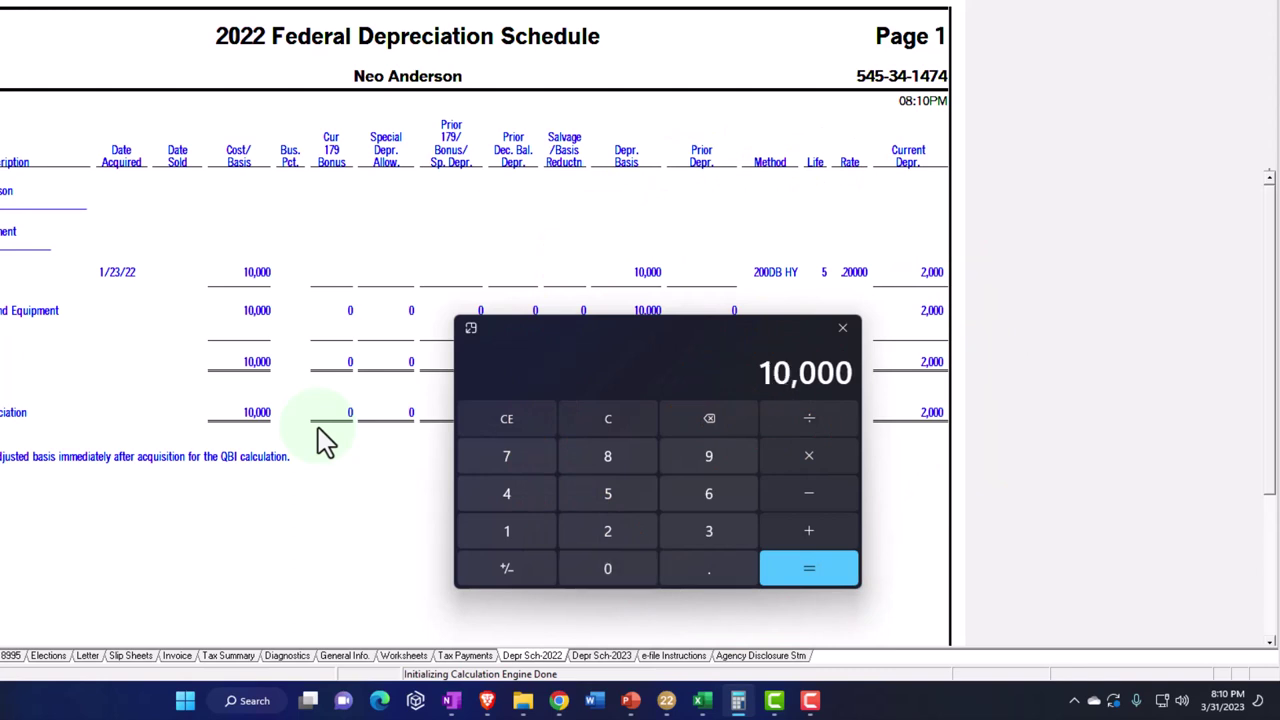
key(Return)
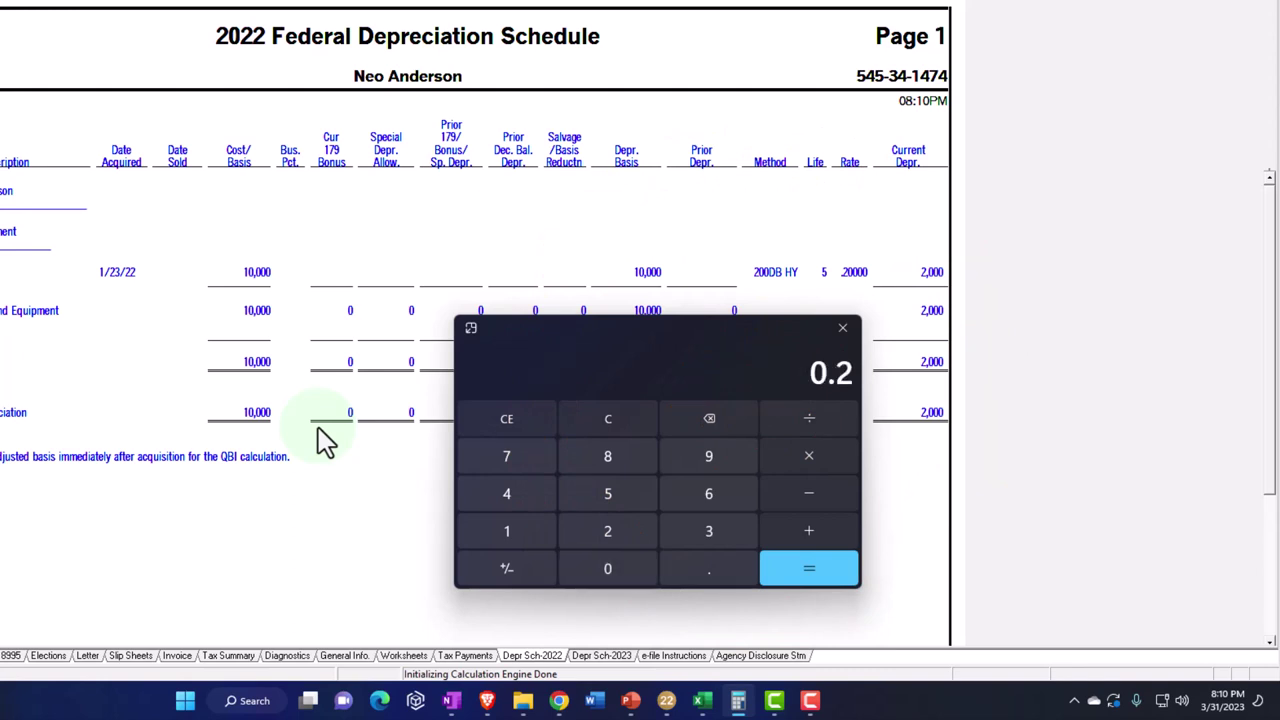
key(Return)
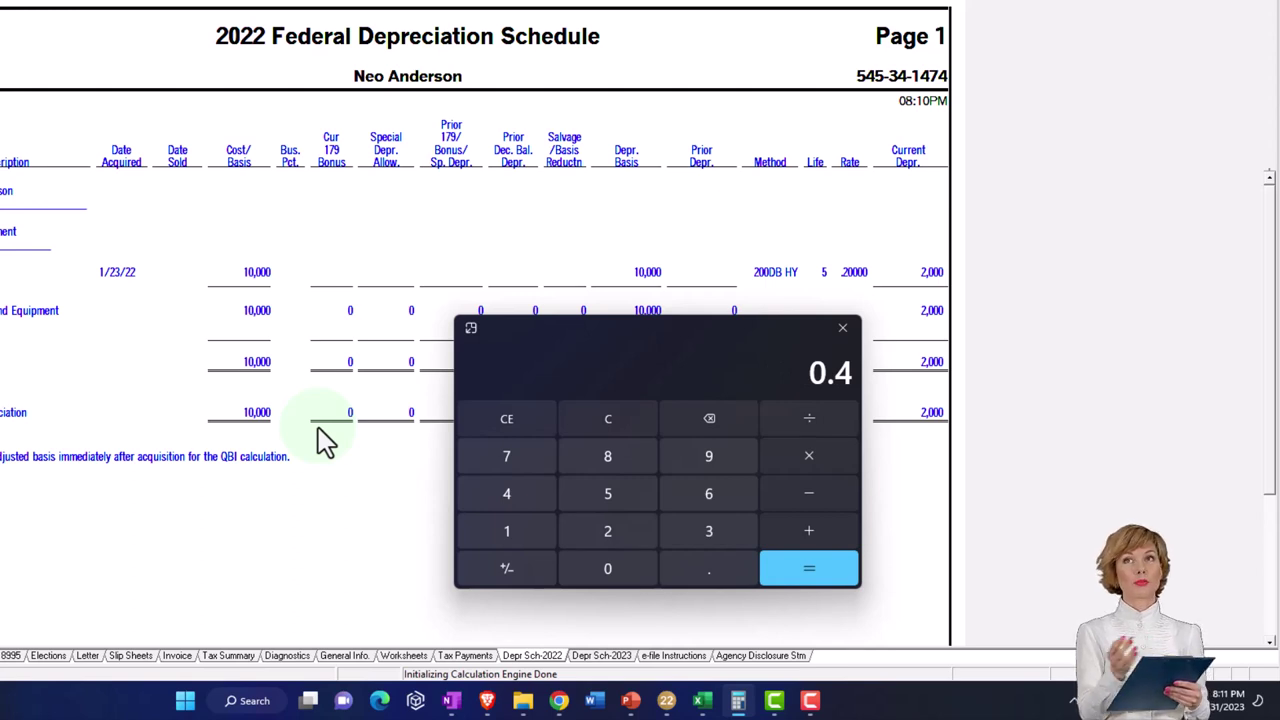
Multiply 0.4 by 10,000 for 4,000, halve it to 2,000, and close Calculator.
text(*10000)
key(Return)
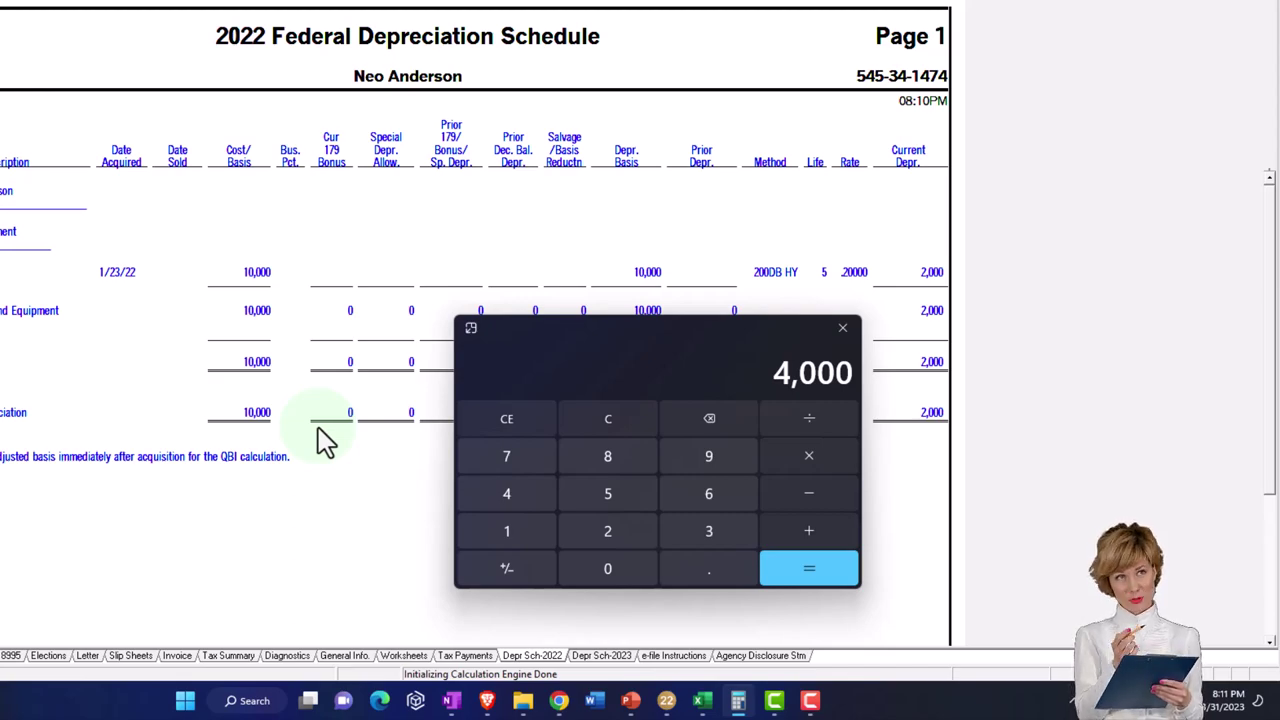
text(/2)
key(Return)
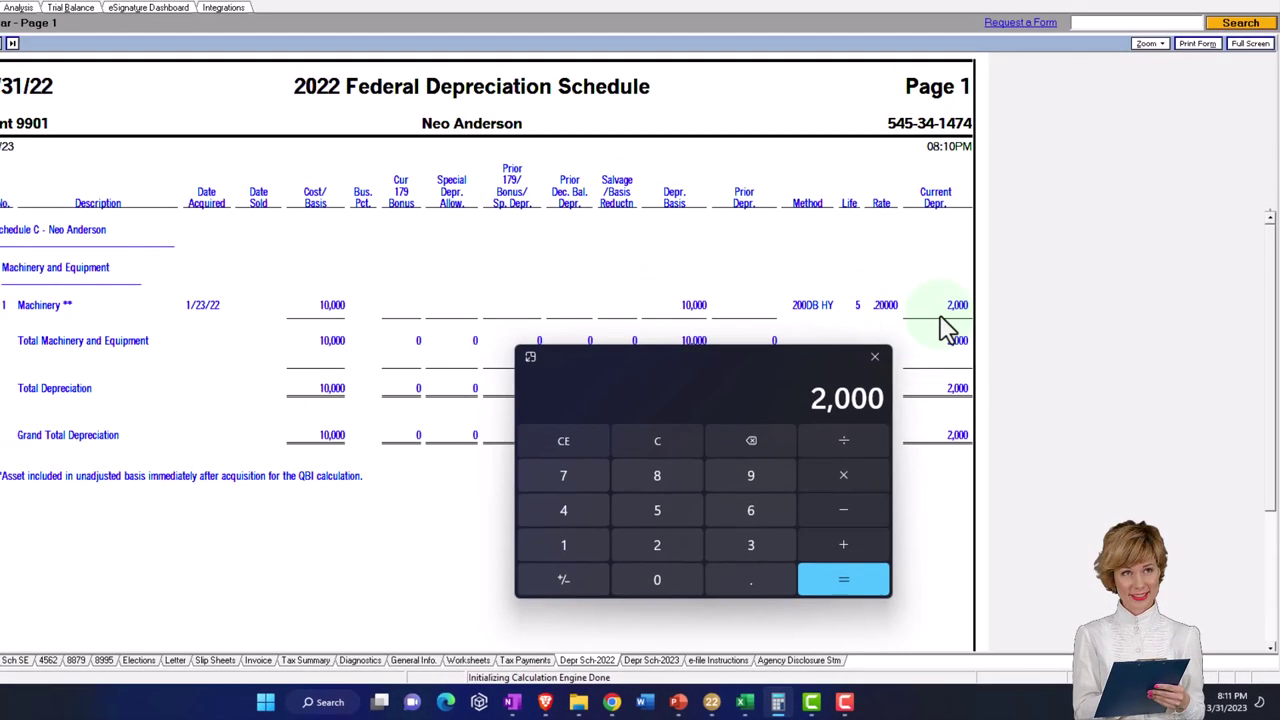
click(874, 356)
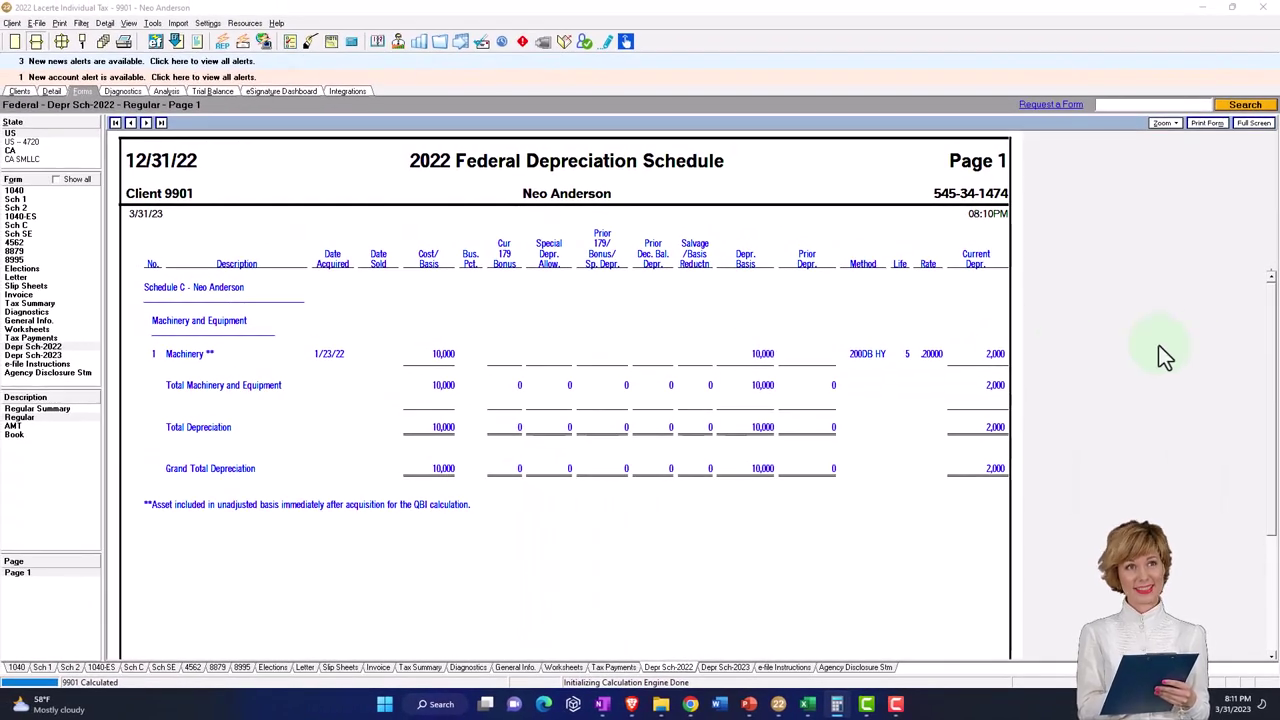
Undo the election out of special depreciation and raise Schedule C gross receipts to 5,000,000.
key(ctrl+d)
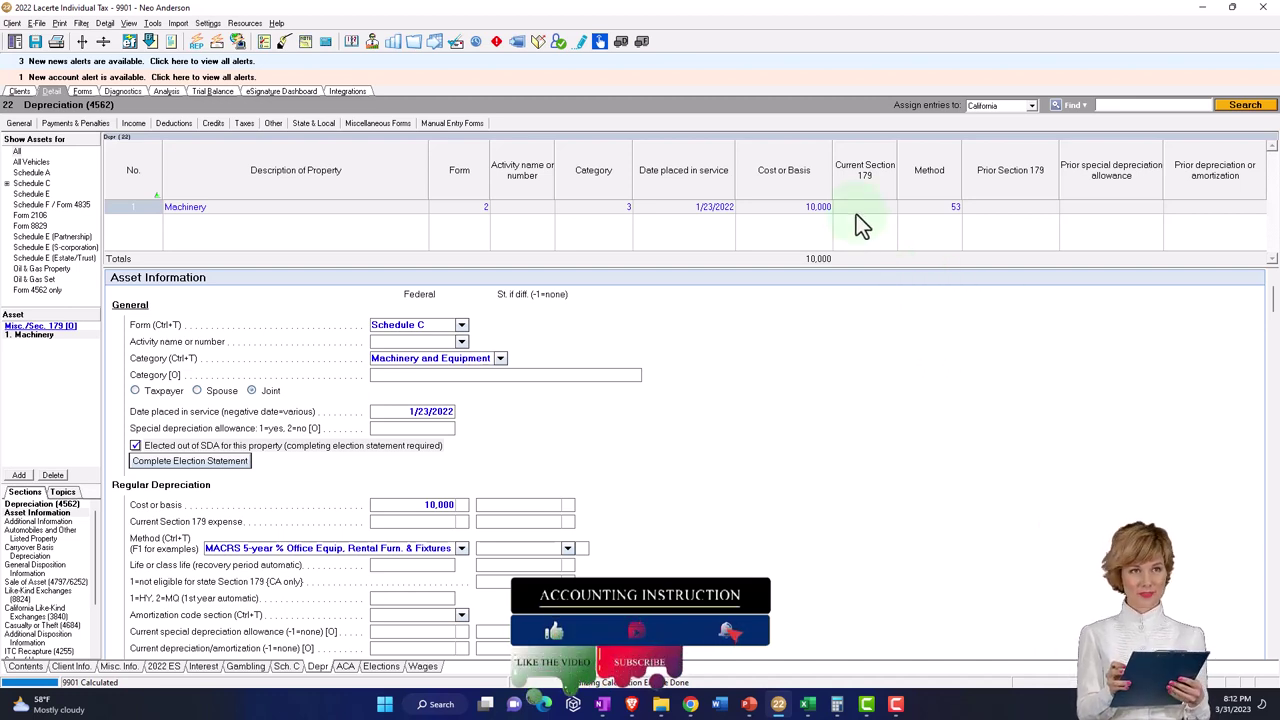
click(136, 445)
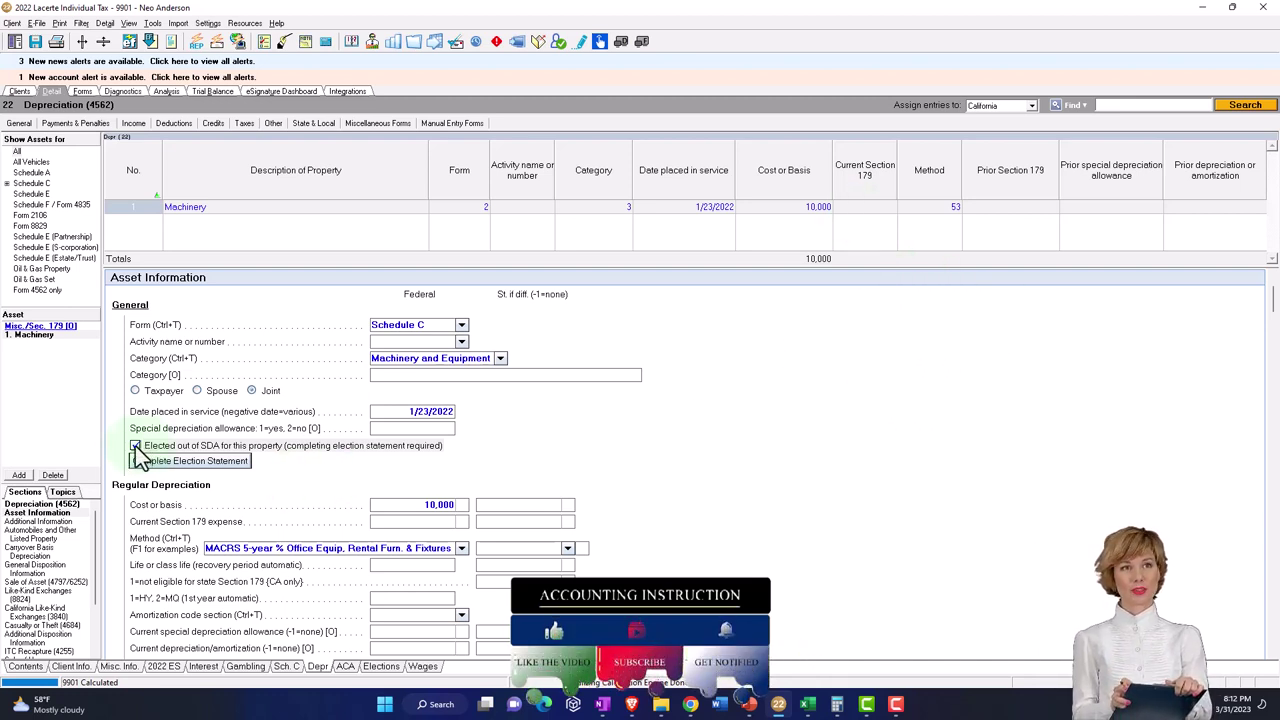
click(295, 666)
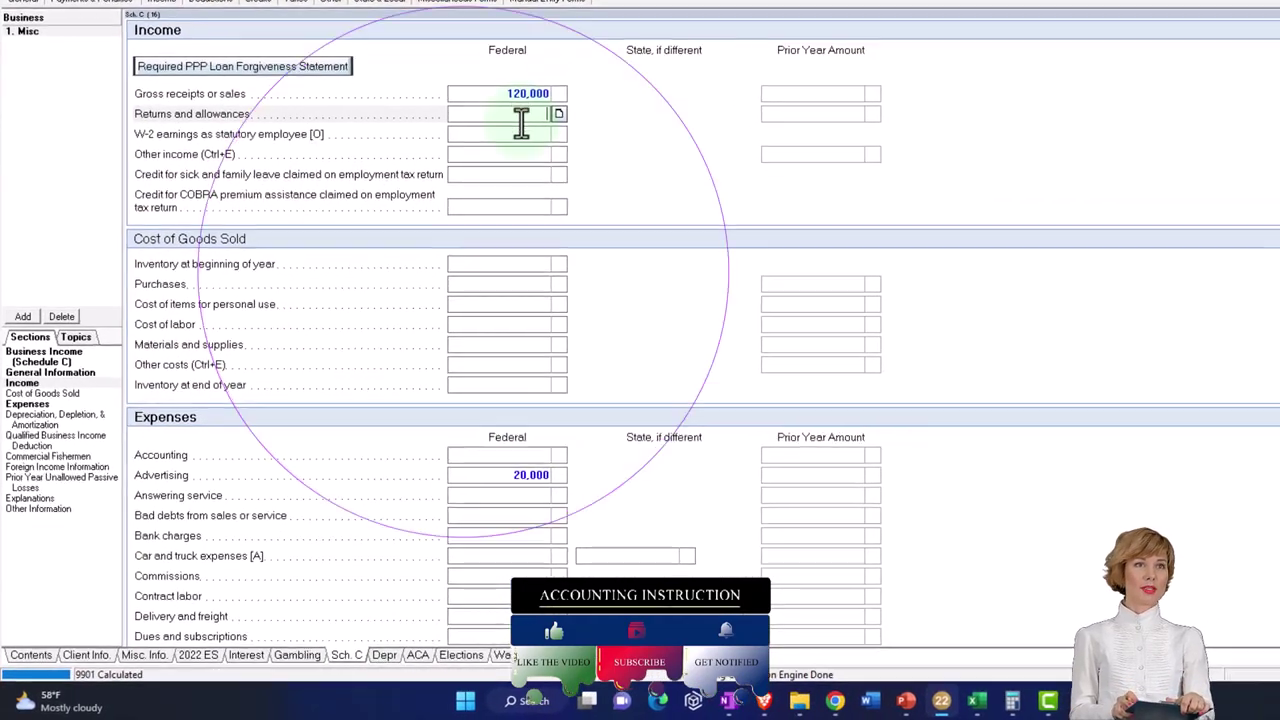
click(498, 125)
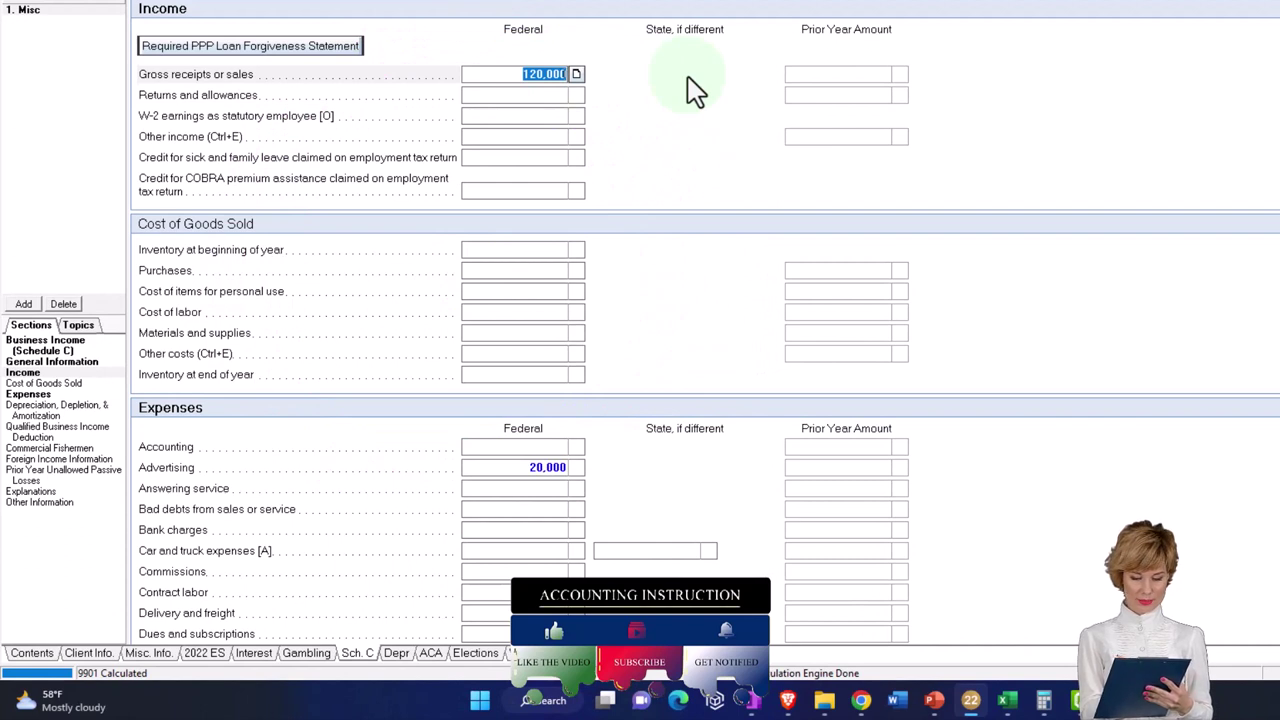
text(5000000)
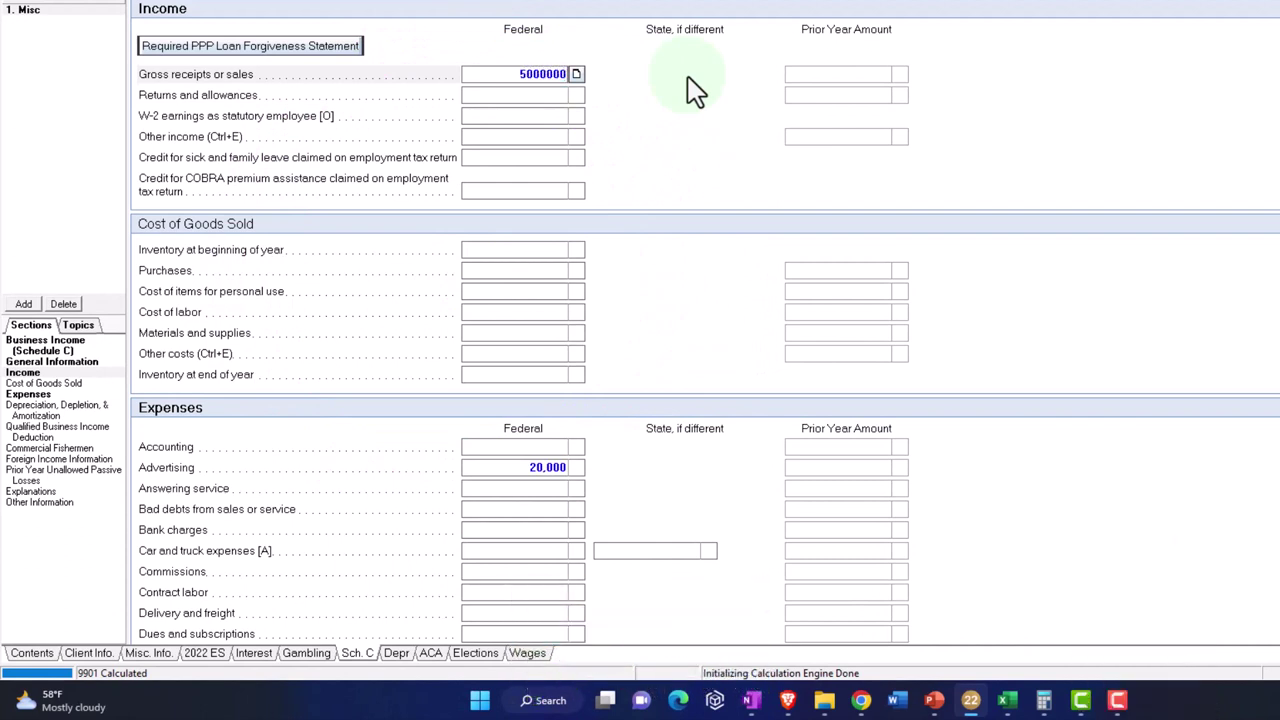
key(Tab)
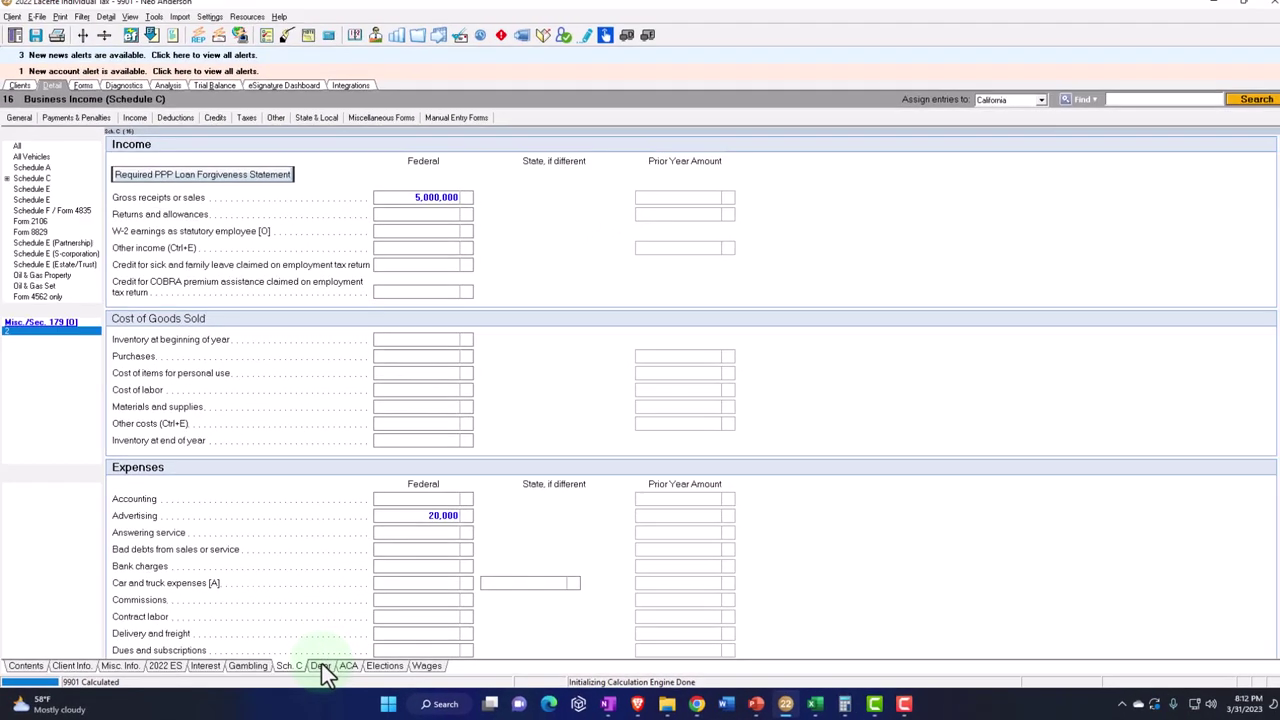
Set the Machinery's cost and Section 179 expense both to 2,000,000, then view Form 1040.
click(336, 664)
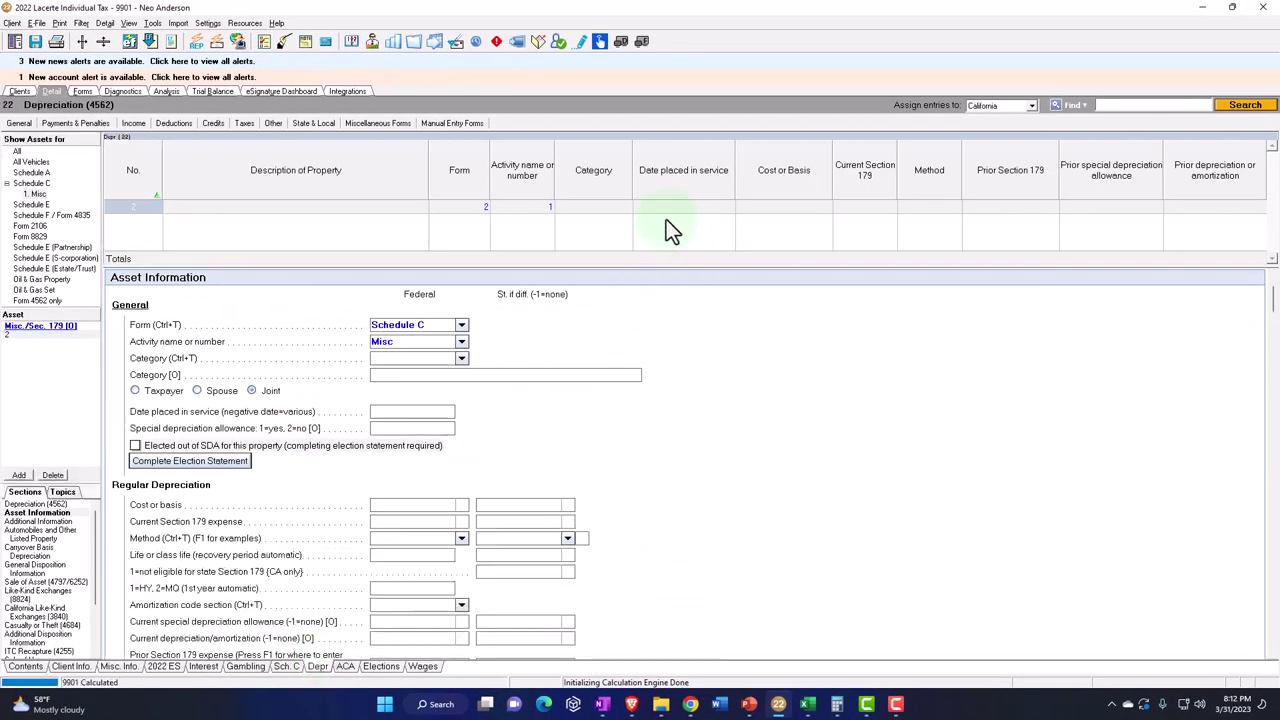
click(17, 151)
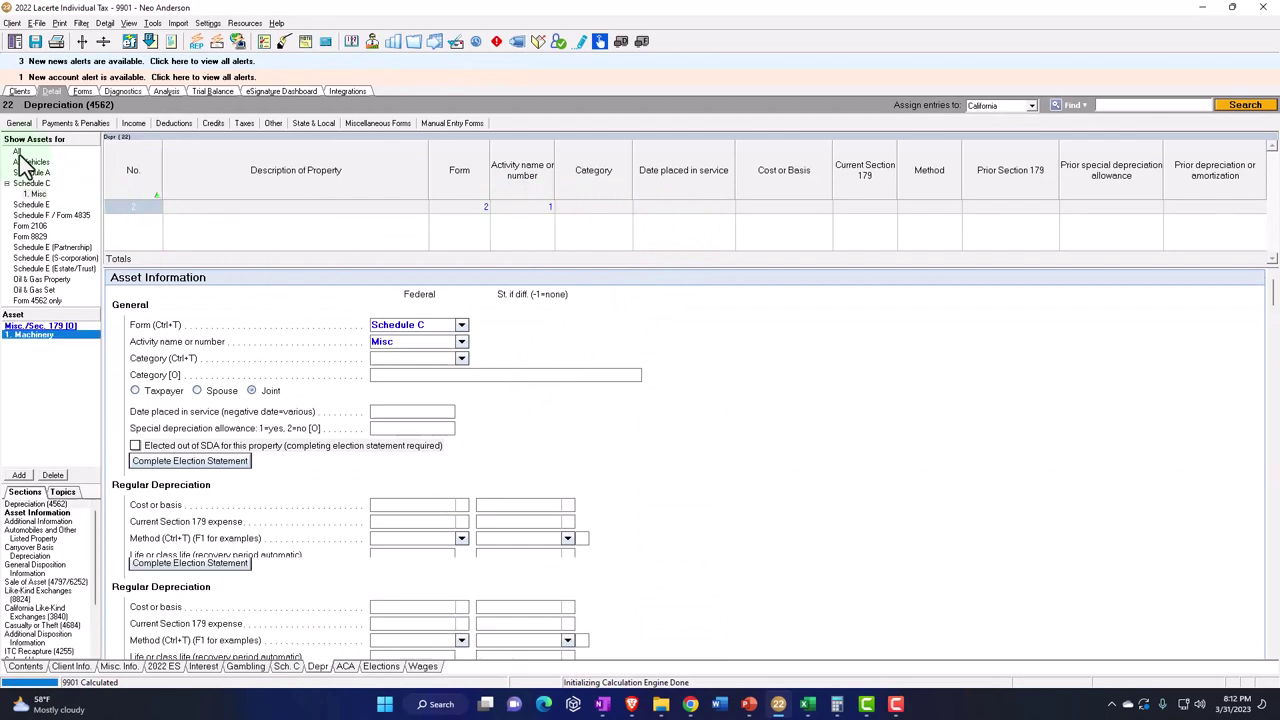
click(800, 207)
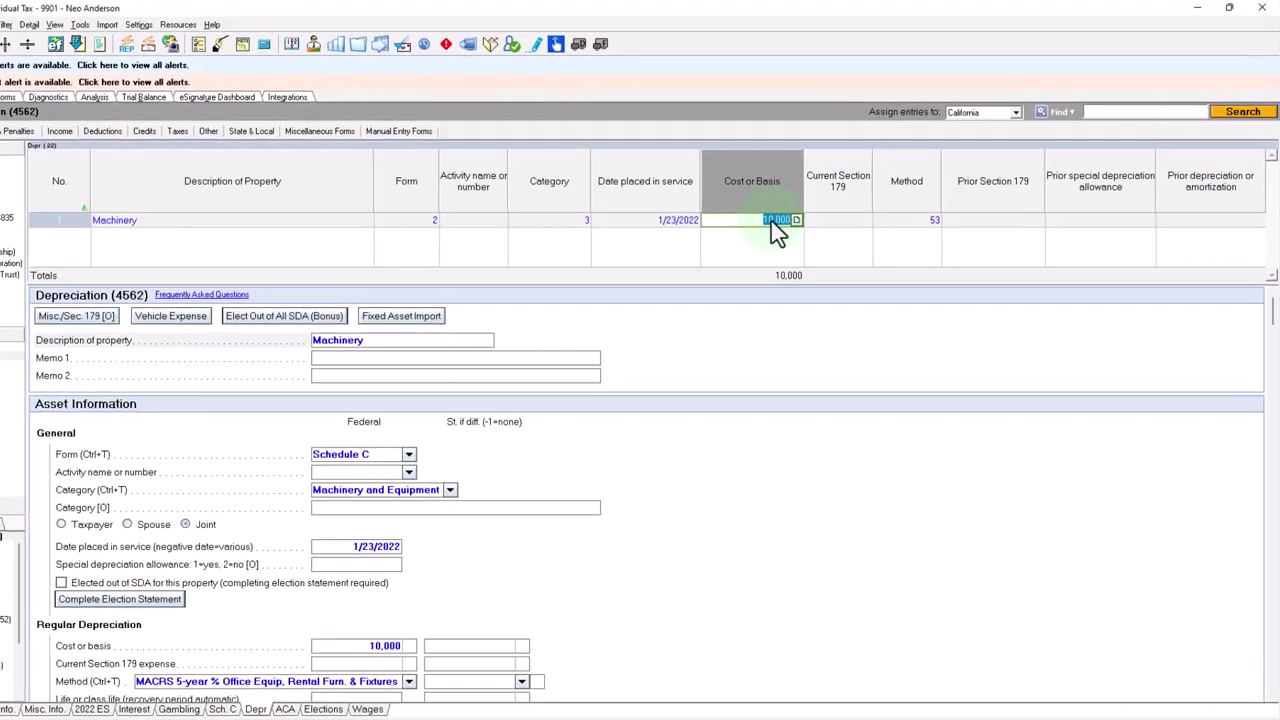
text(2,000,0)
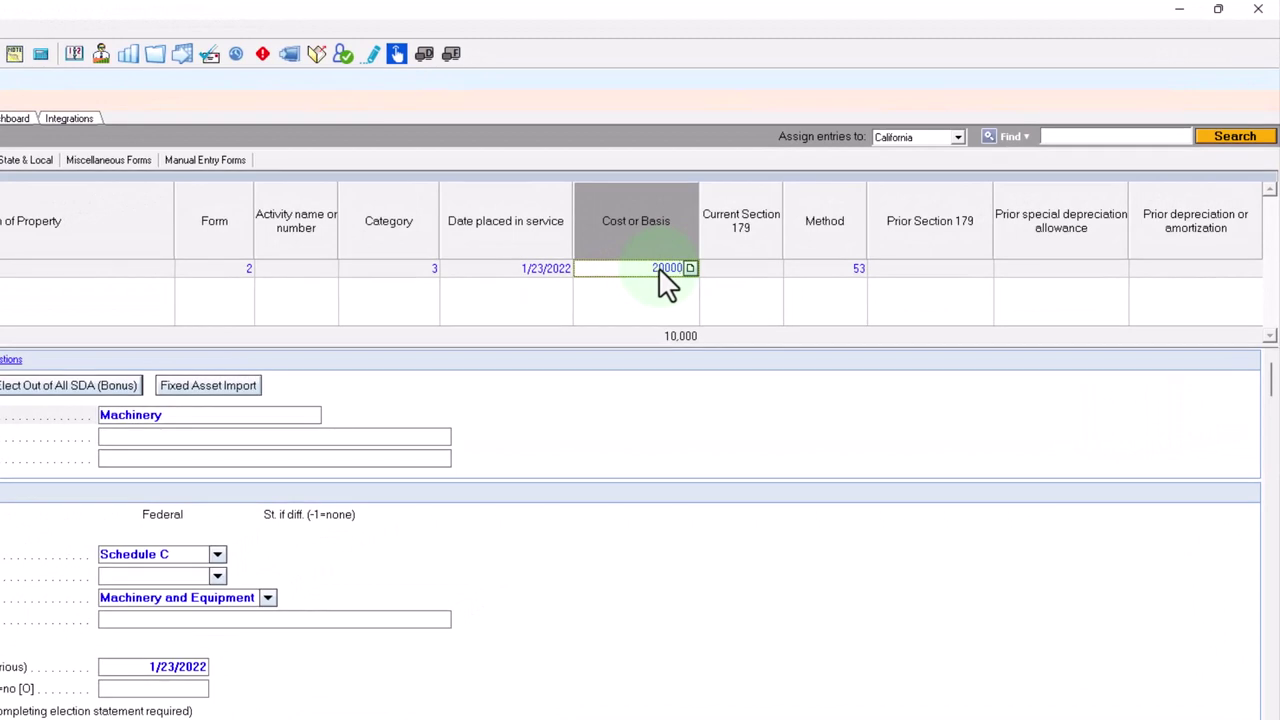
text(00)
key(Tab)
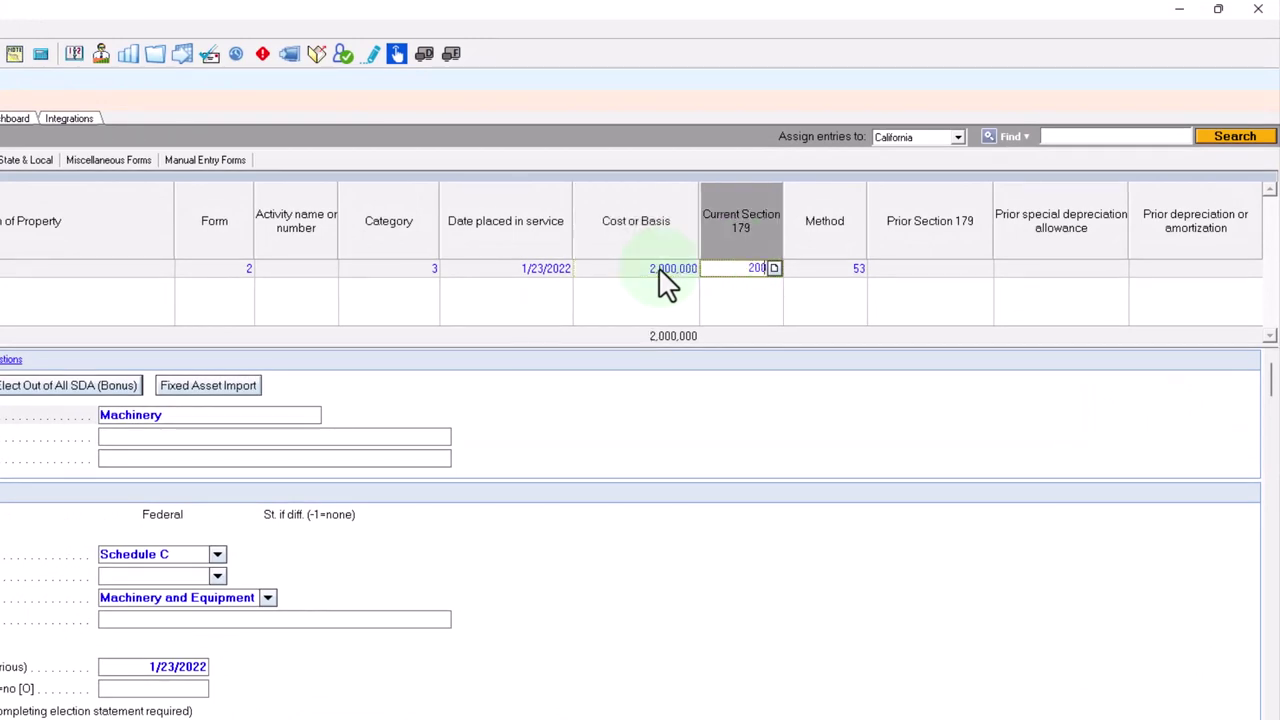
text(2,000,000)
key(Tab)
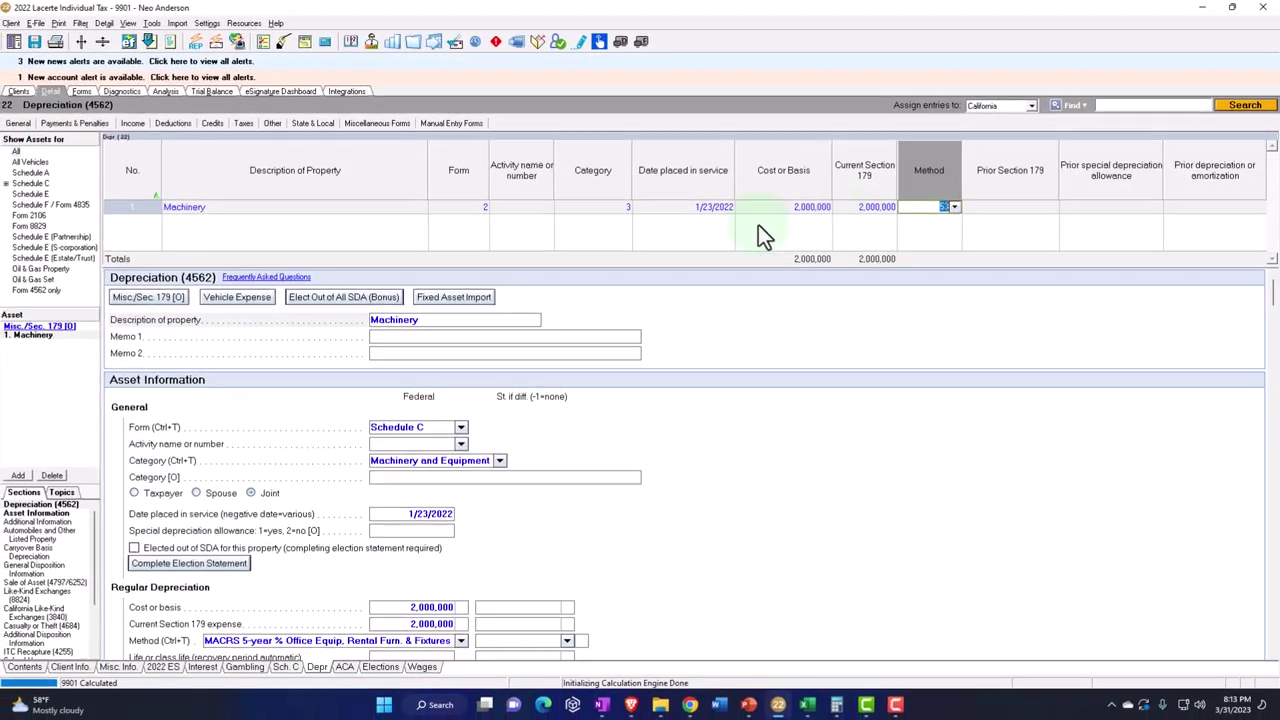
click(83, 91)
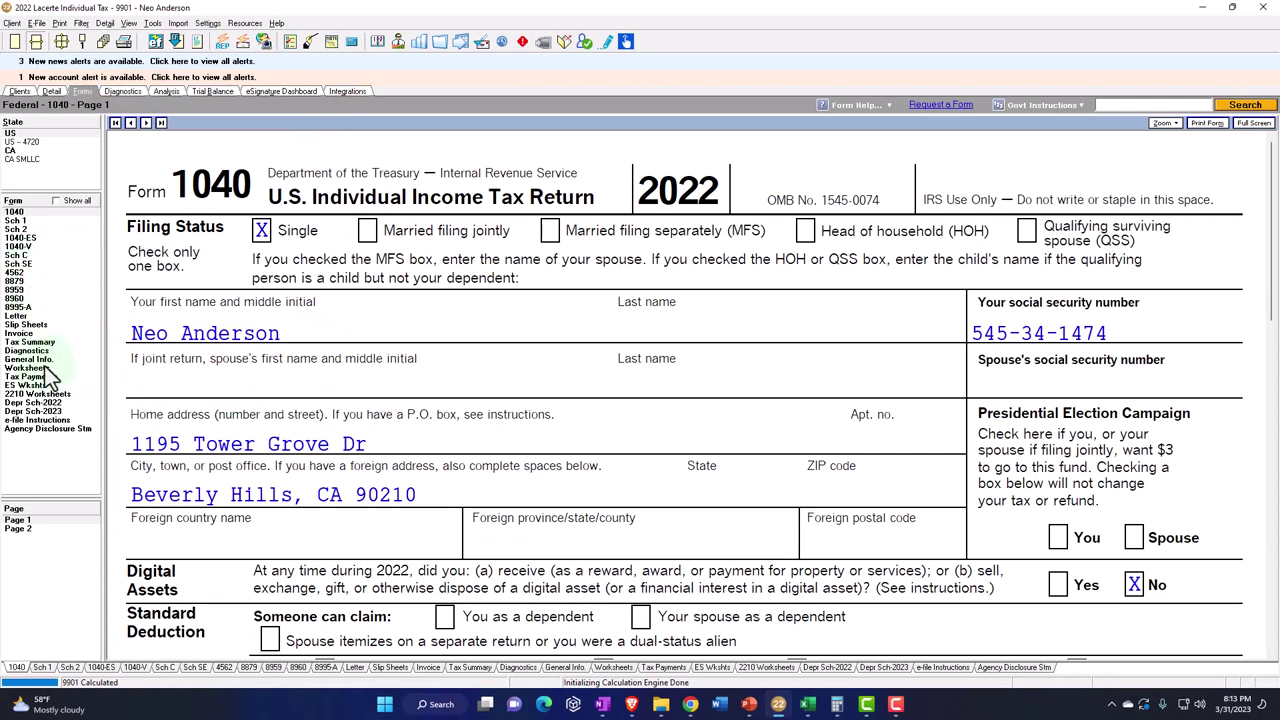
Review the regular 2022 schedule: 1,080,000 Section 179 and 920,000 bonus, then return to Detail.
click(46, 404)
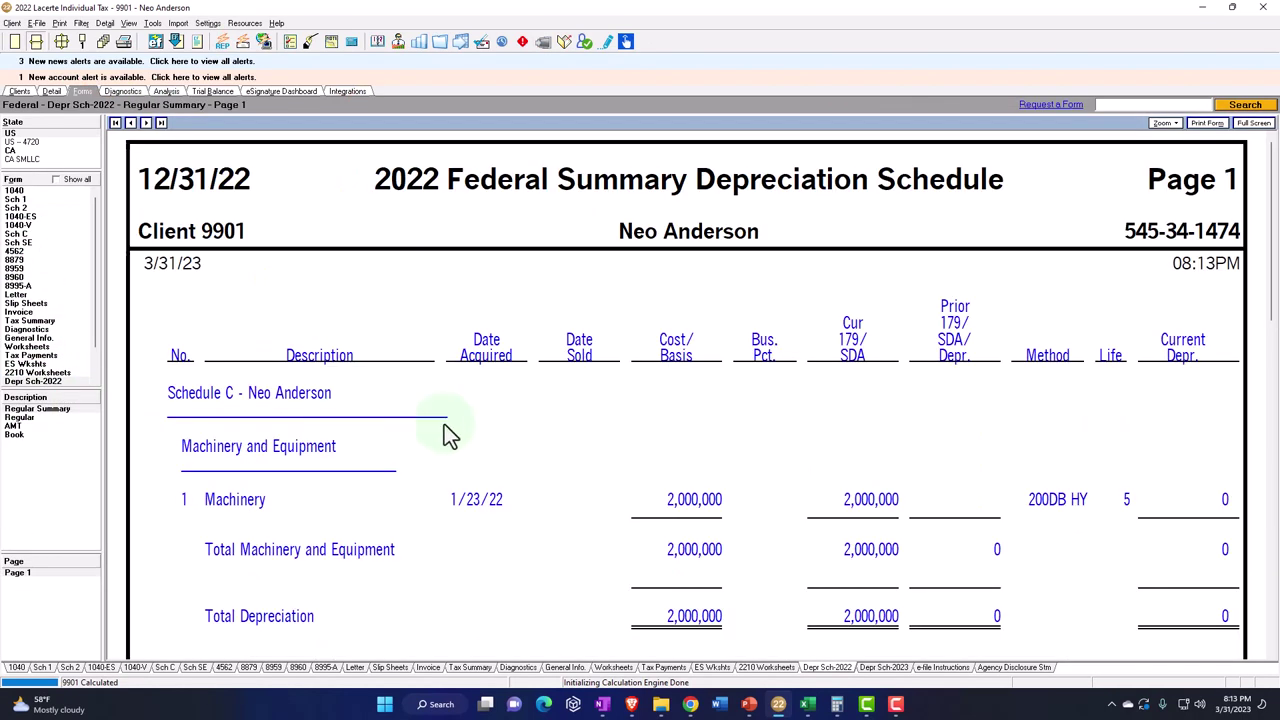
click(34, 420)
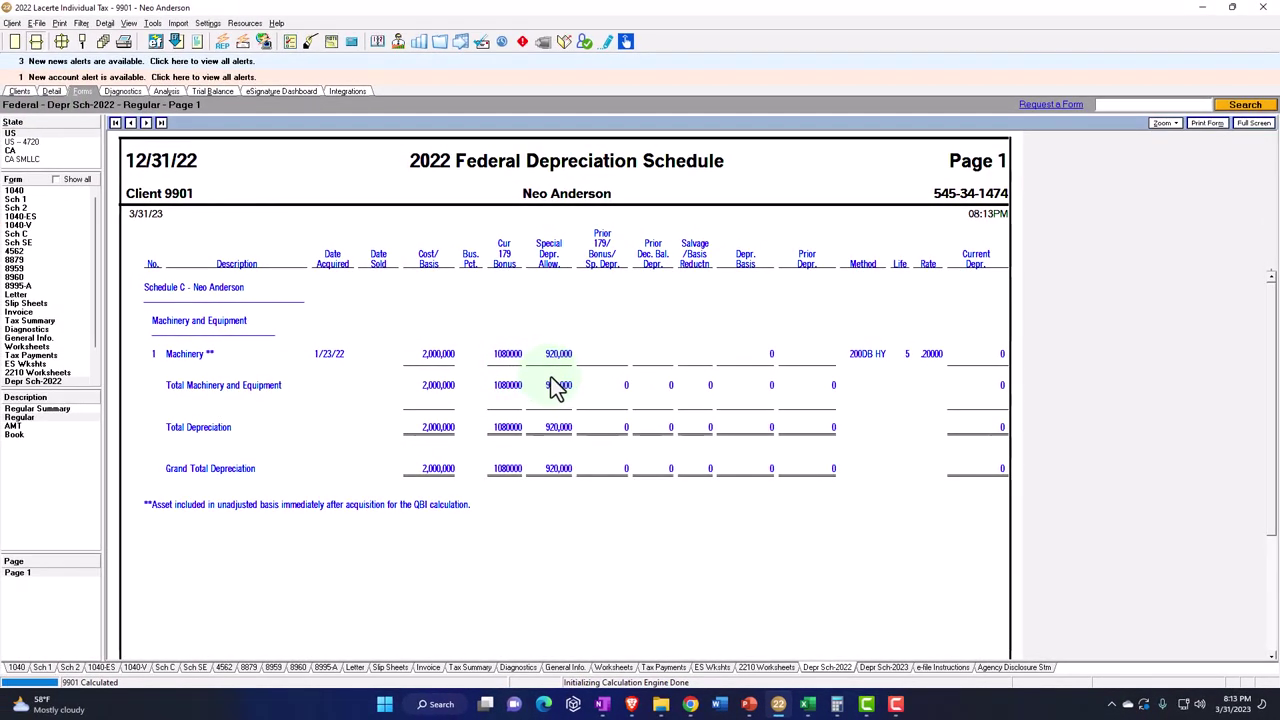
click(55, 92)
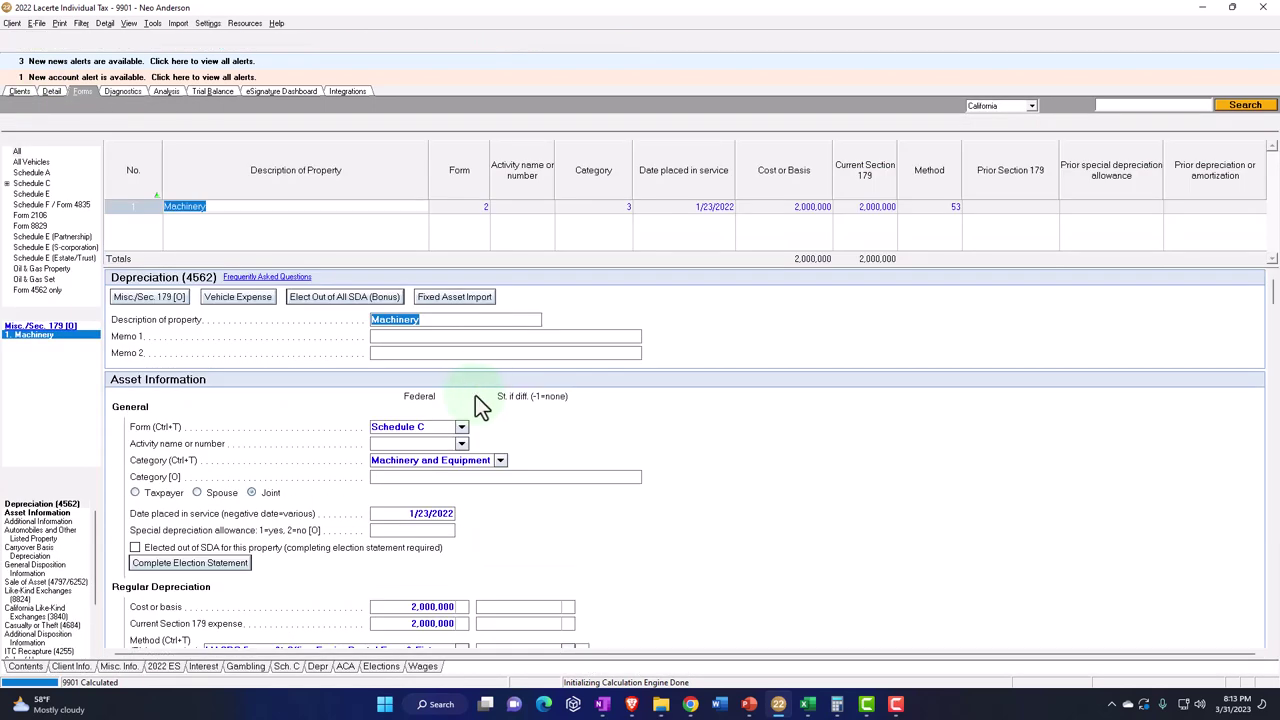
Clear the Machinery's Current Section 179 expense amount.
click(888, 218)
key(Delete)
key(Tab)
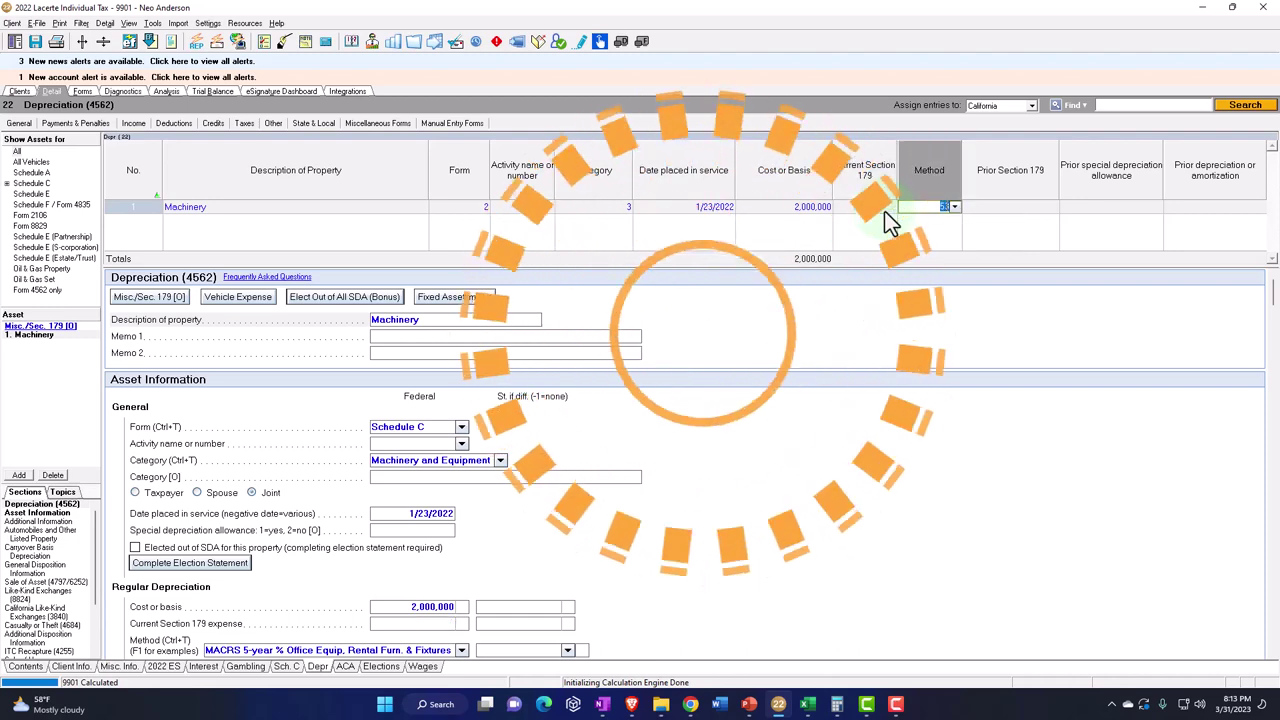
Check the recalculated 2022 and 2023 depreciation schedules, then return to the asset details.
click(82, 91)
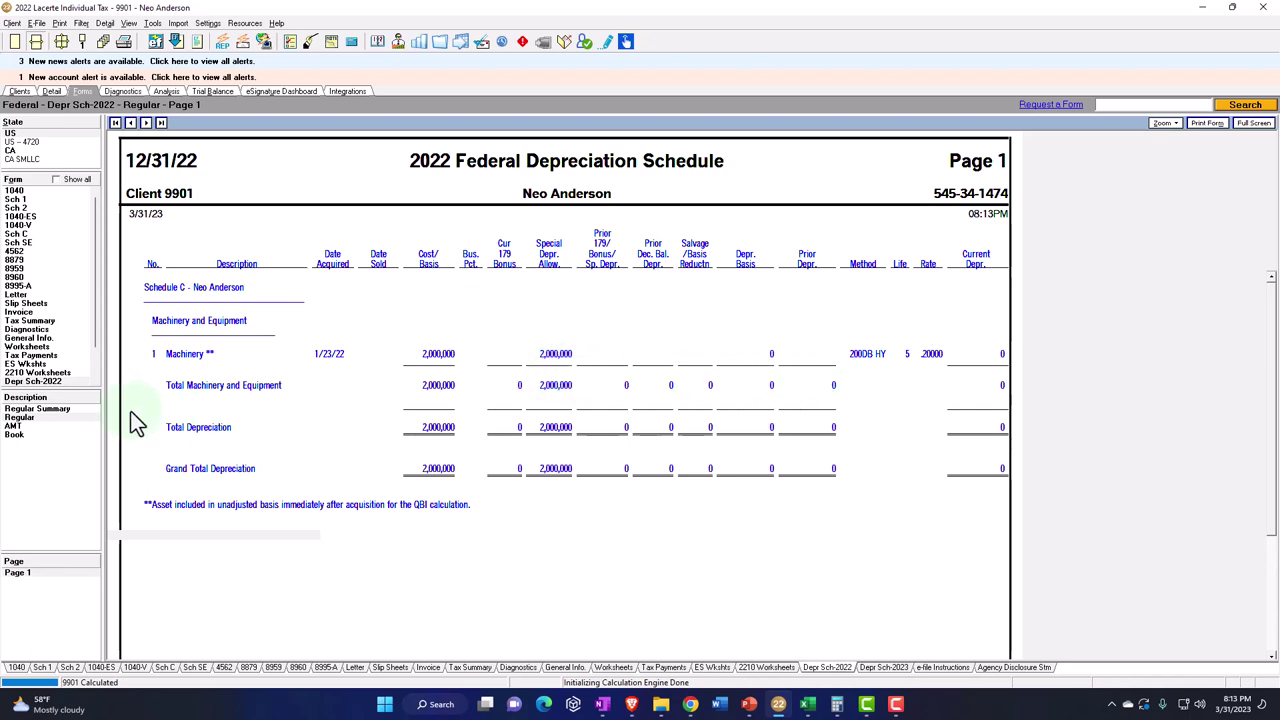
click(37, 340)
scroll(96, 325, down, 1)
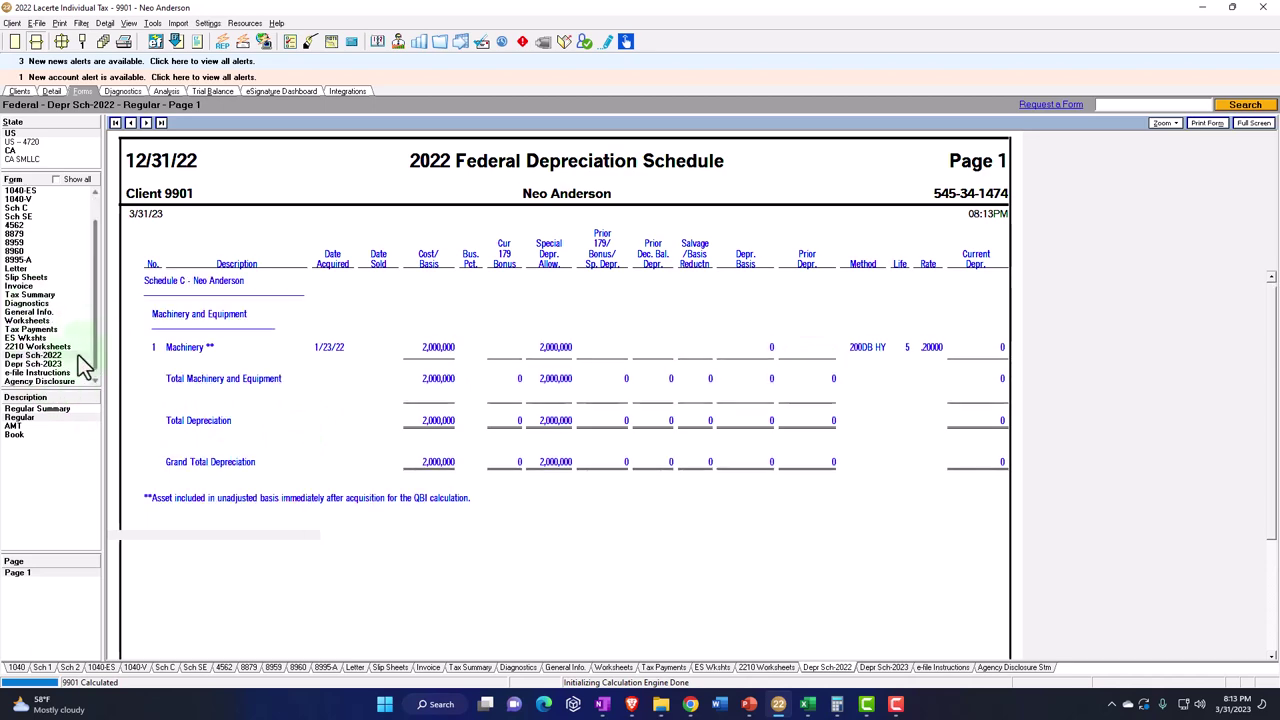
click(60, 366)
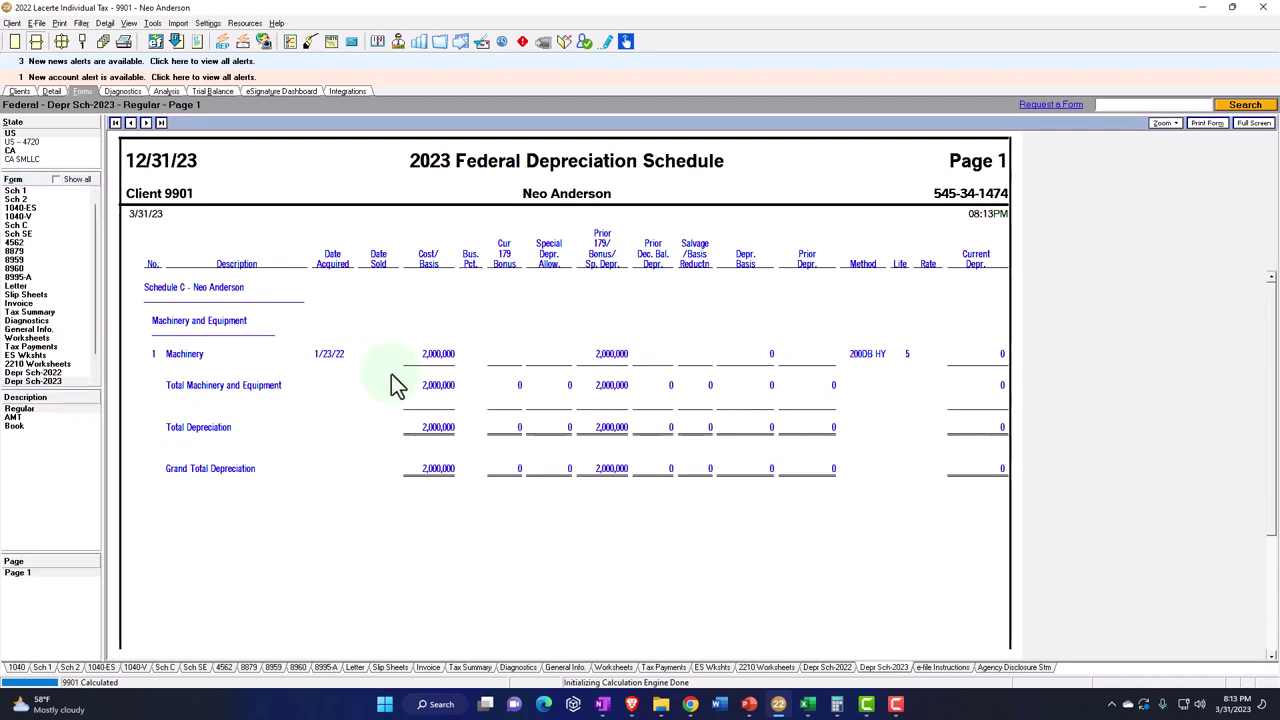
double_click(391, 375)
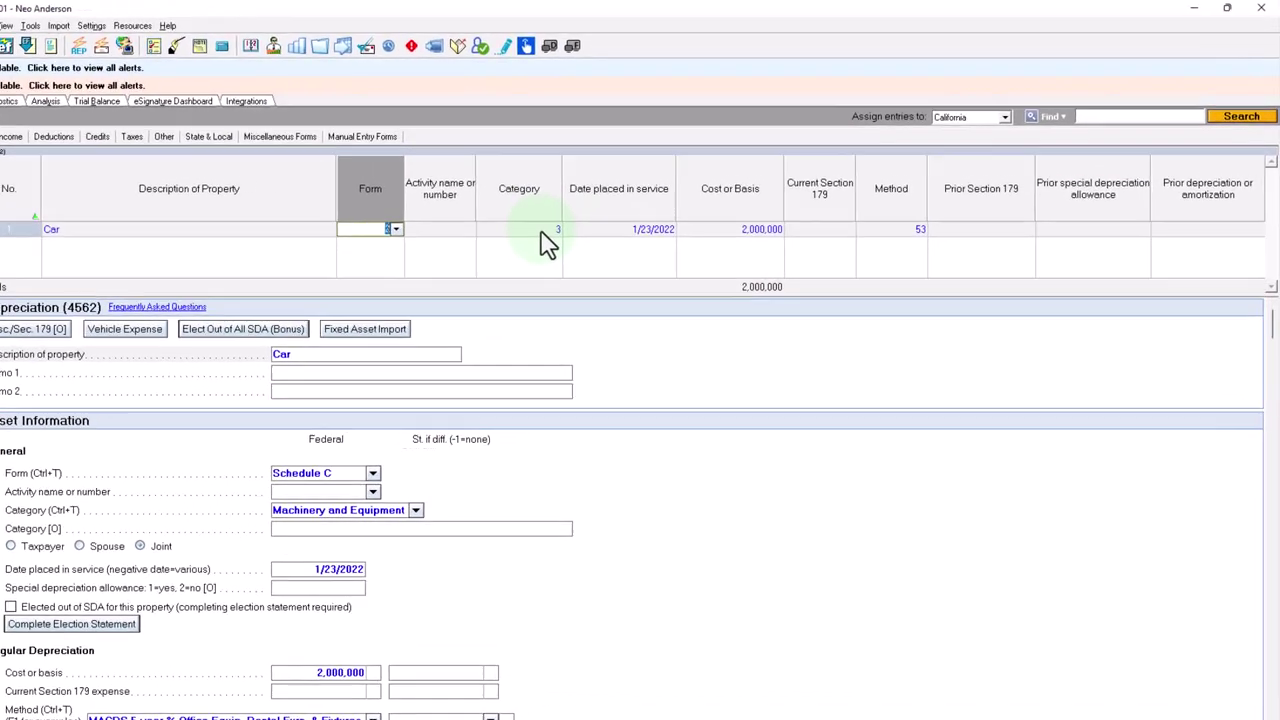
Make the asset category Automobiles / Transportation Equipment with a 100,000 cost.
click(615, 210)
click(483, 251)
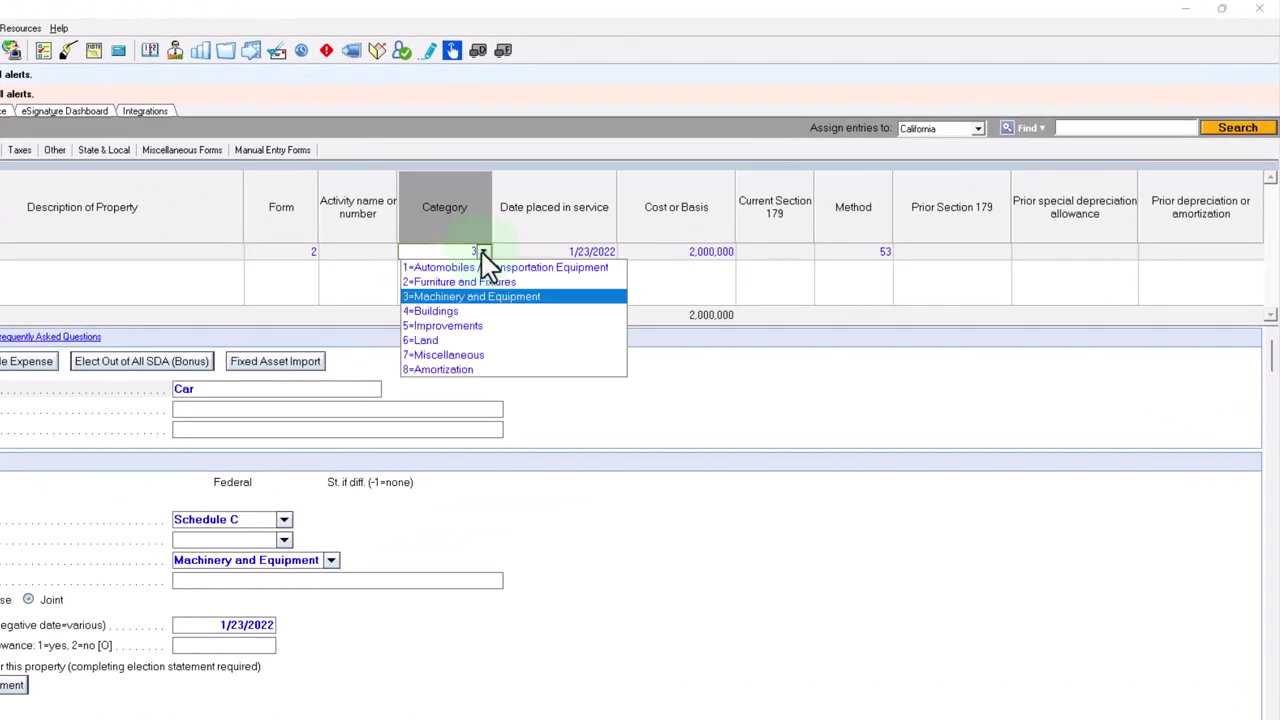
click(475, 267)
click(703, 253)
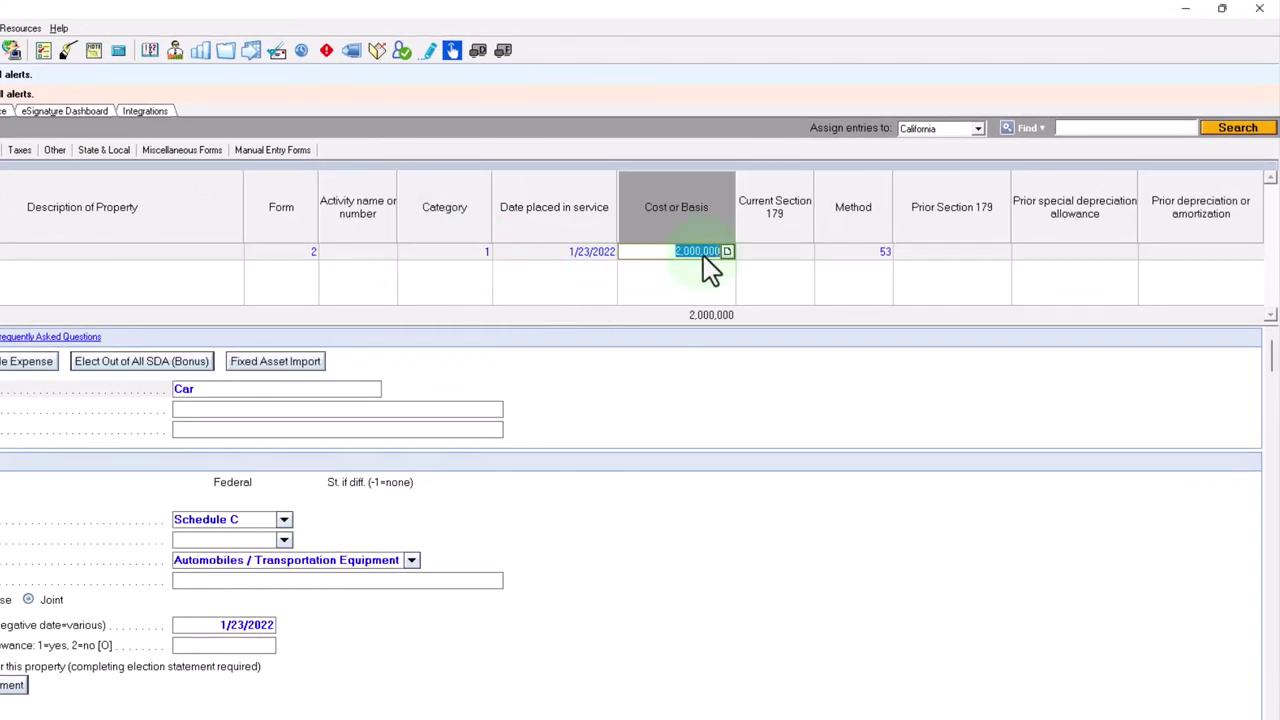
text(100,000)
key(Tab)
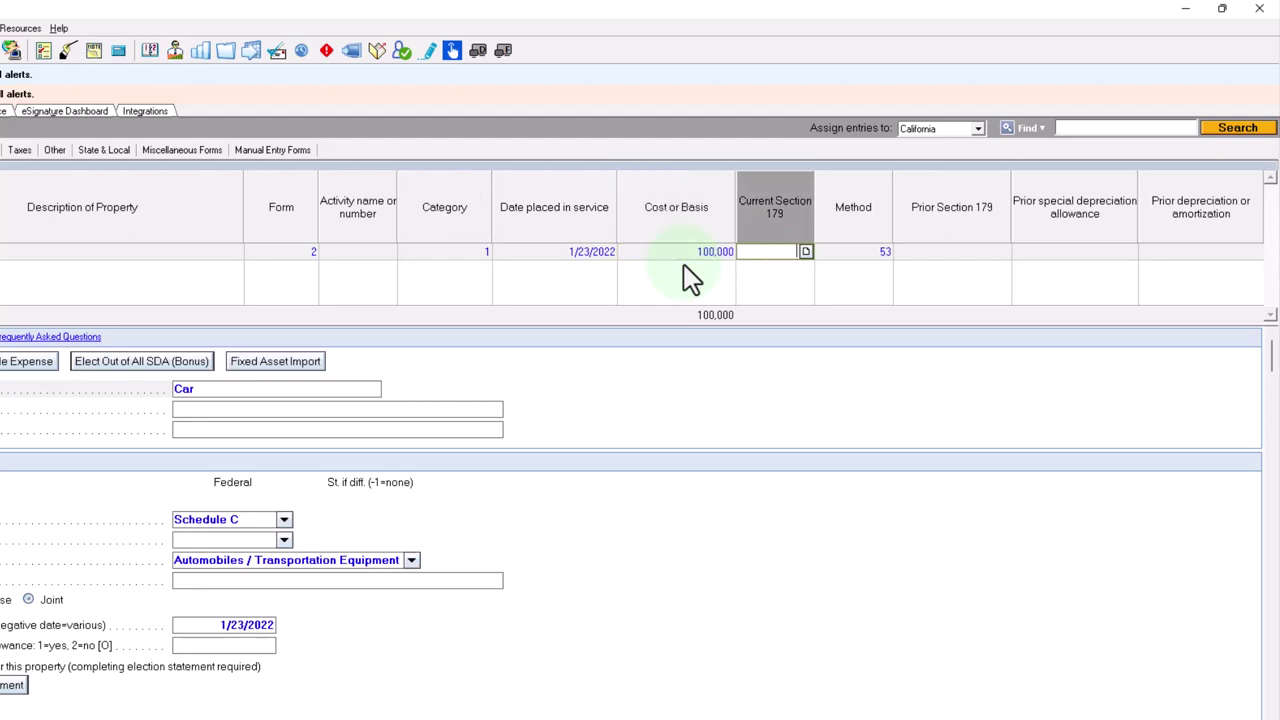
Choose the MACRS 5-year % Auto Limits Applied depreciation method (55).
click(882, 252)
click(884, 251)
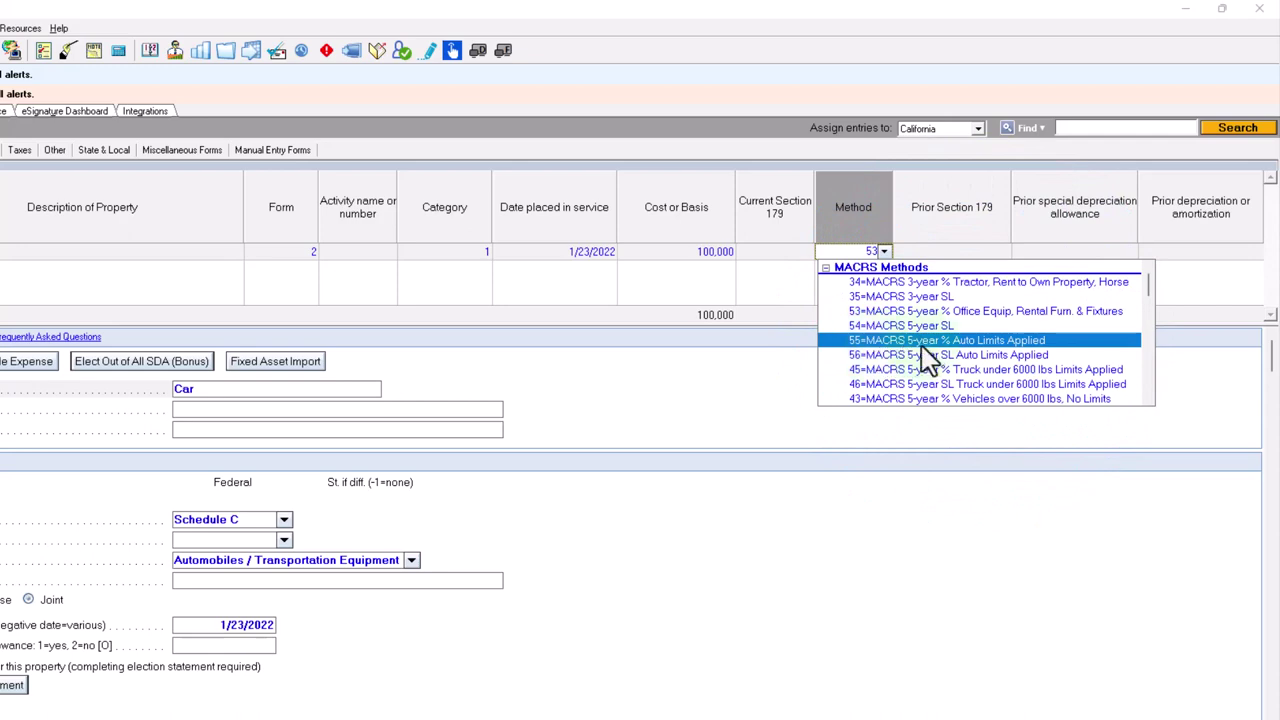
click(1003, 342)
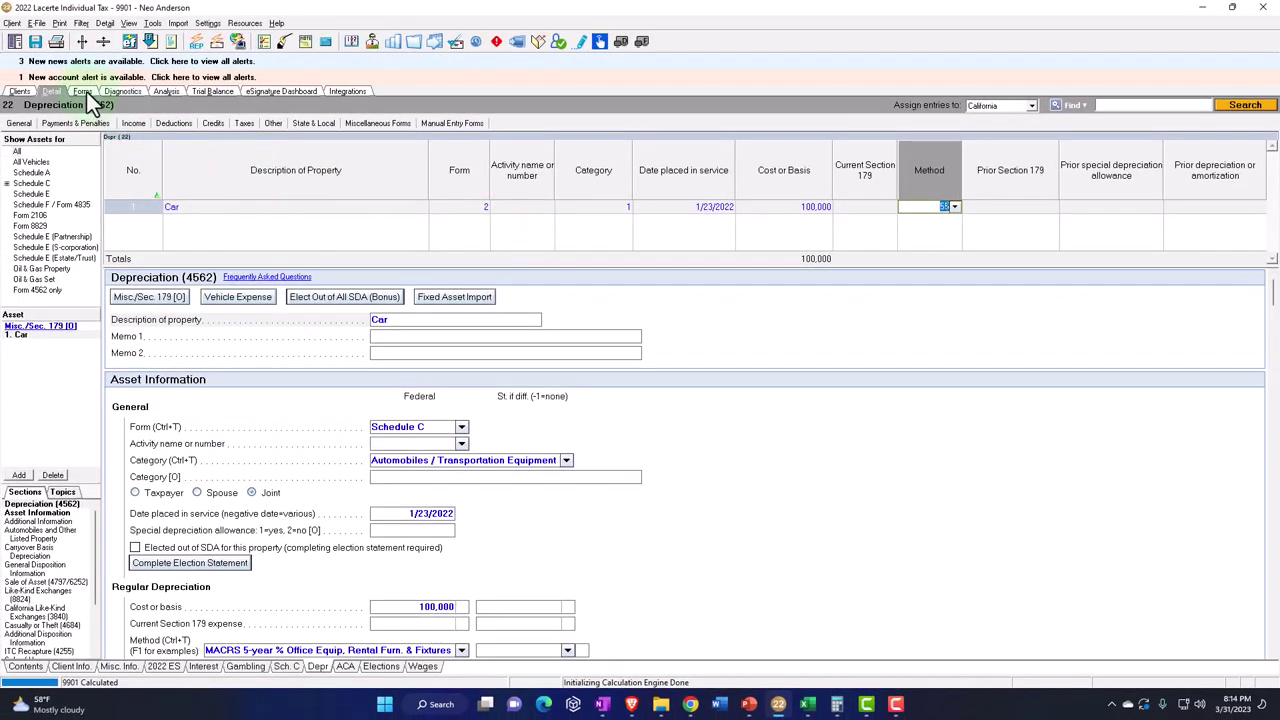
Review the car's 2023 and regular 2022 schedules, bonus capped at 19,200, then return to Detail.
click(84, 91)
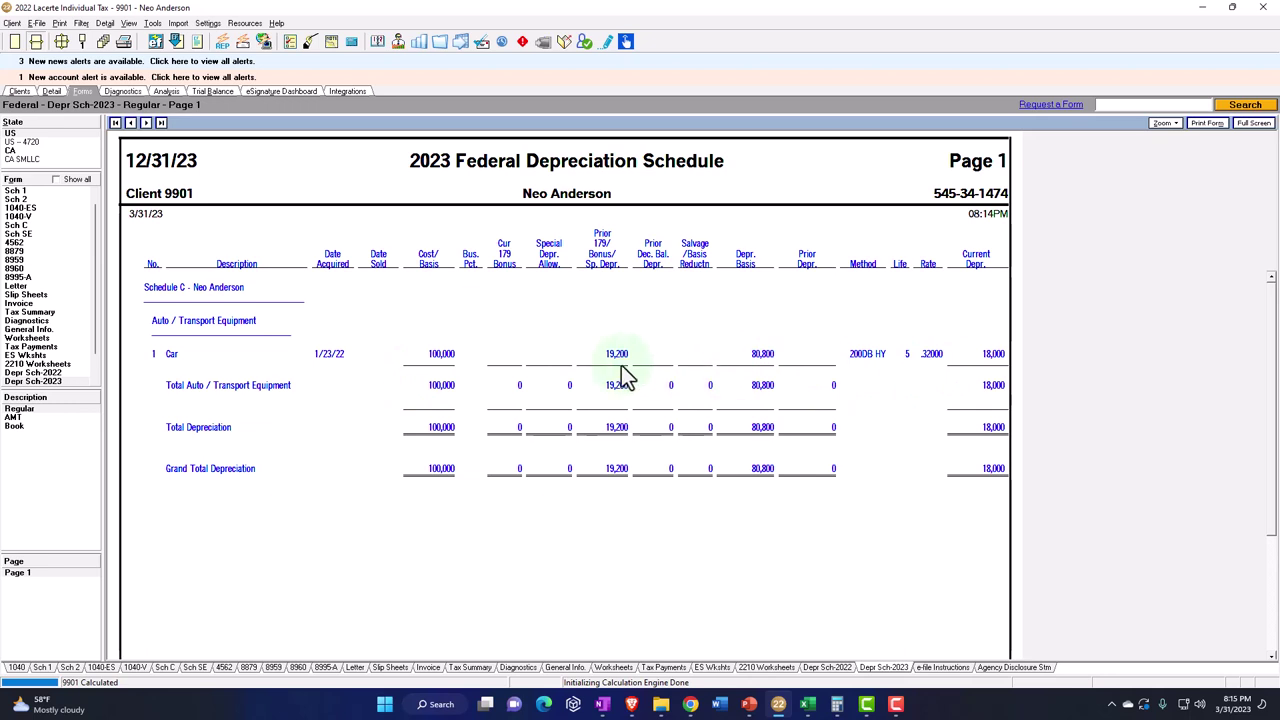
click(46, 381)
click(45, 373)
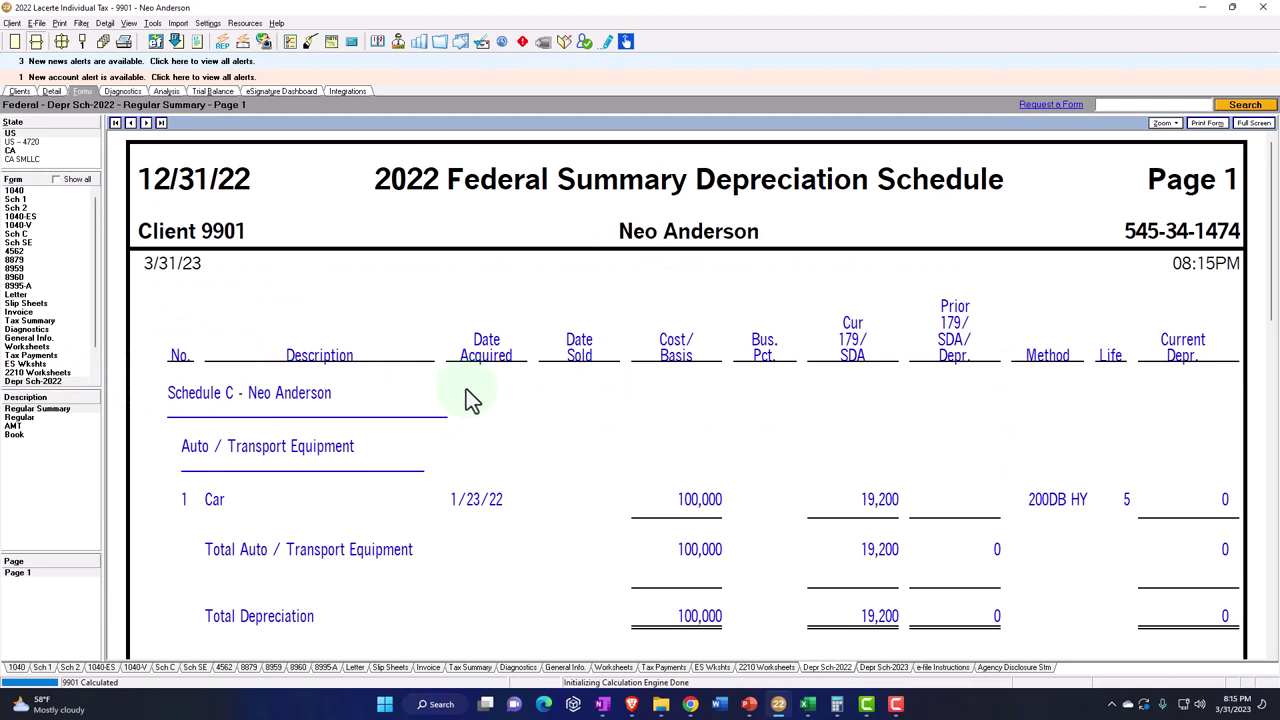
click(44, 418)
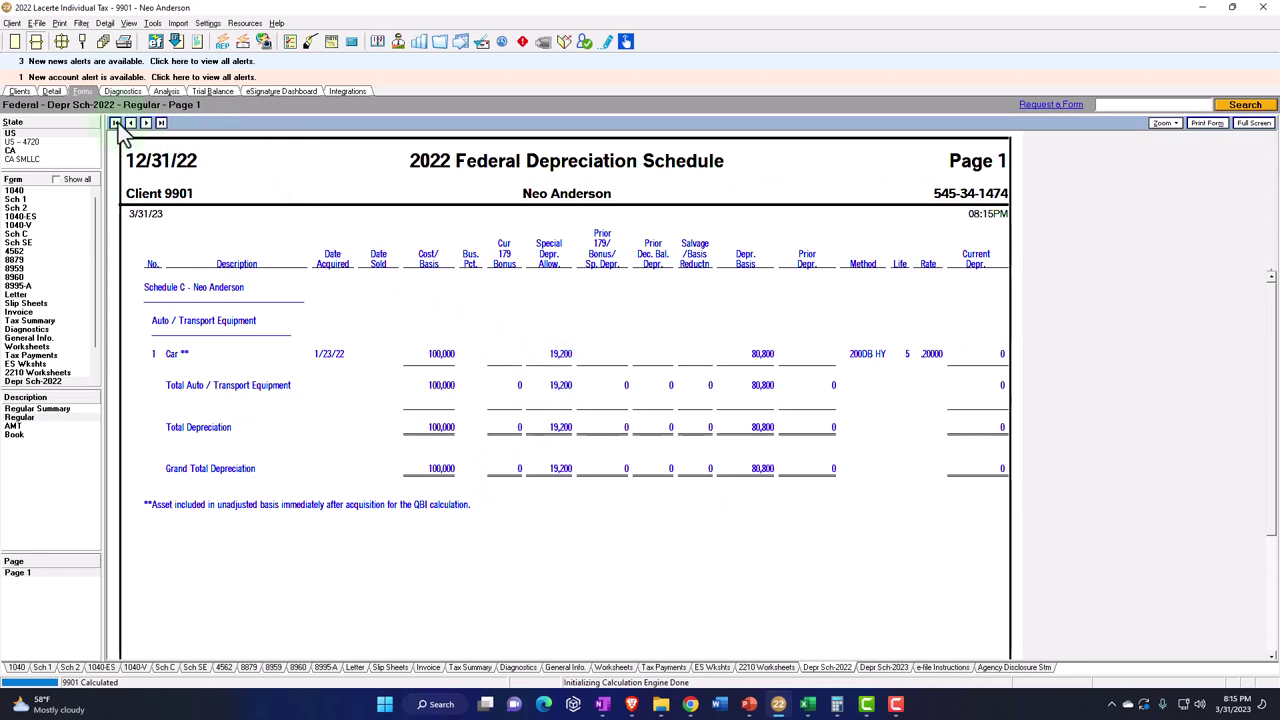
click(53, 92)
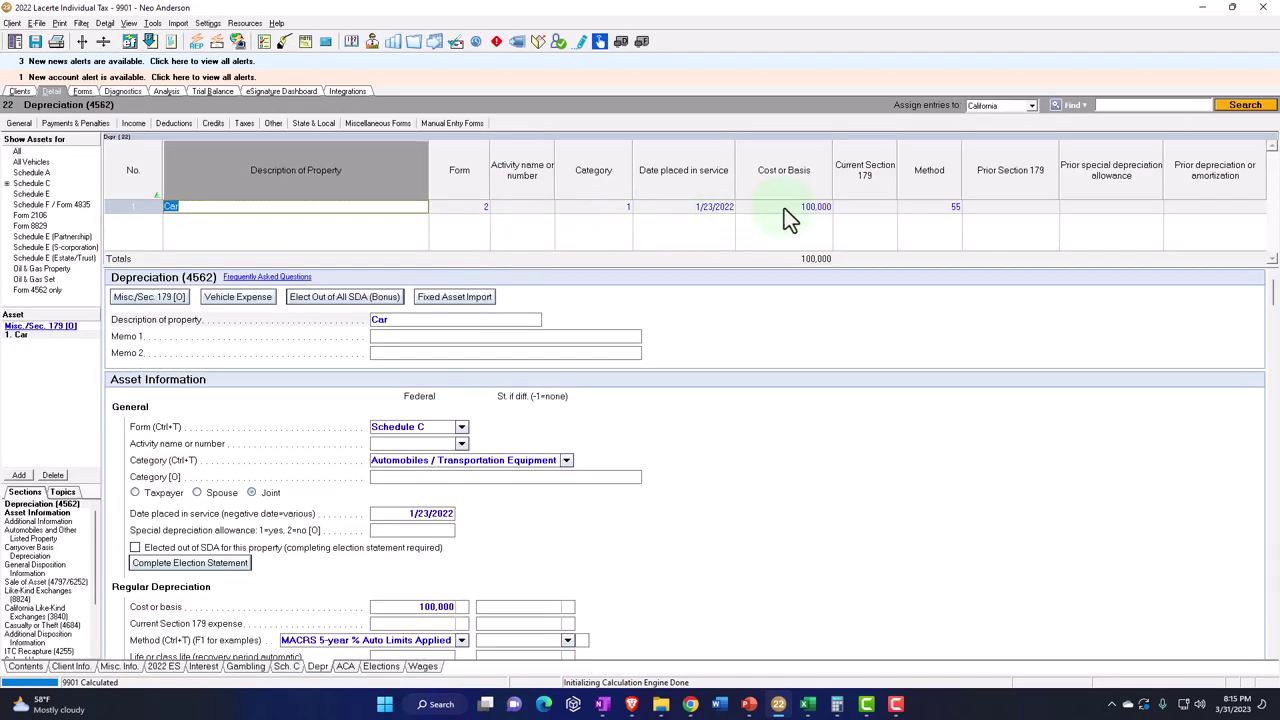
Raise the car's cost to 200,000 and confirm the 2022 bonus stays 19,200.
click(785, 210)
text(200000)
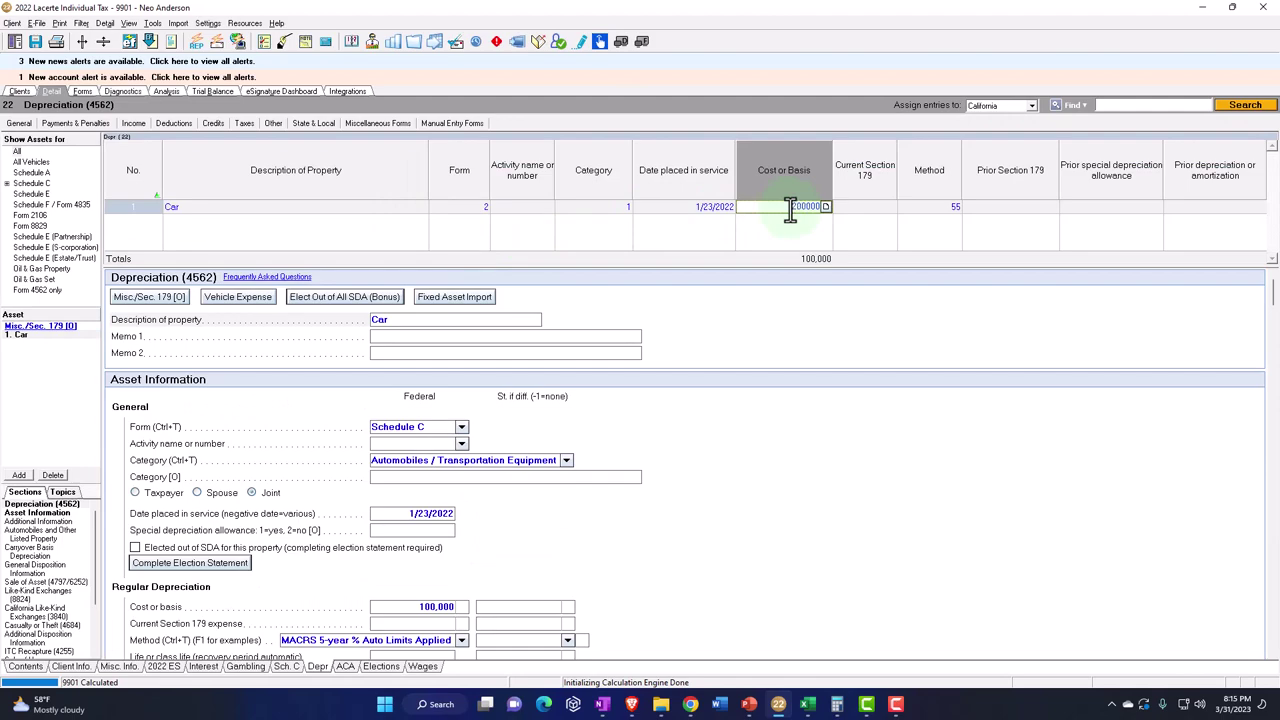
click(869, 207)
click(82, 91)
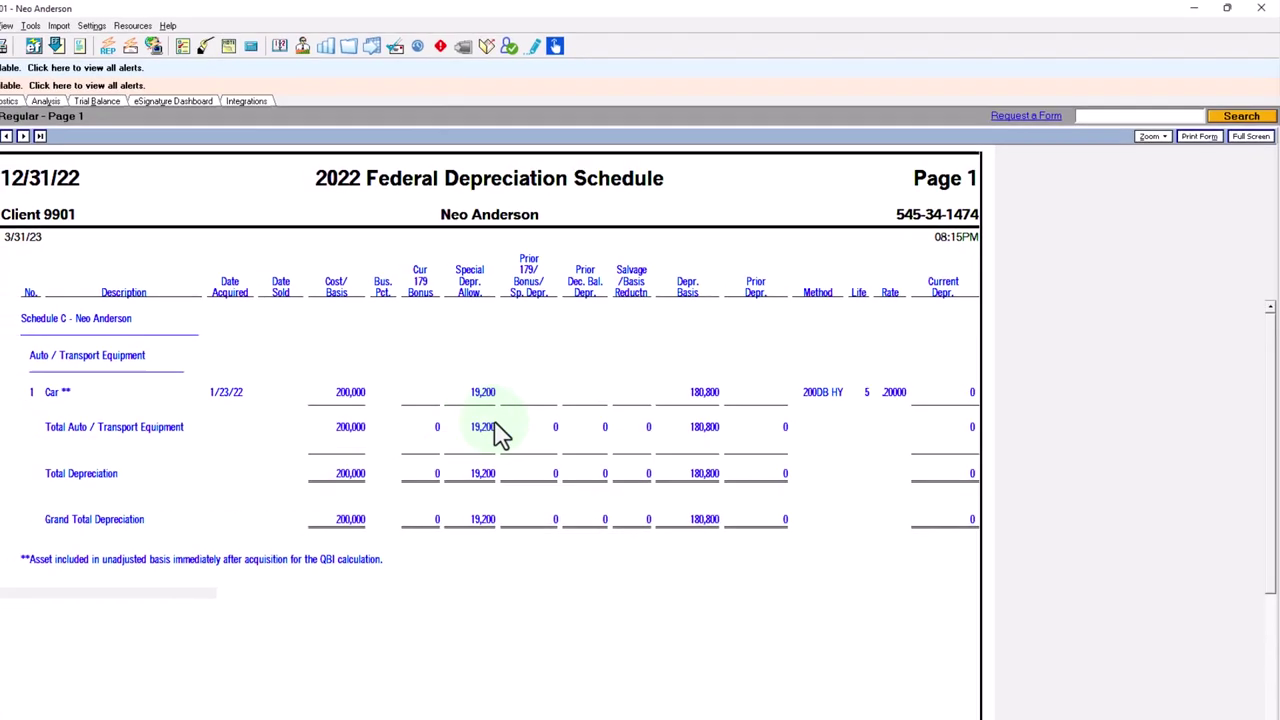
click(25, 94)
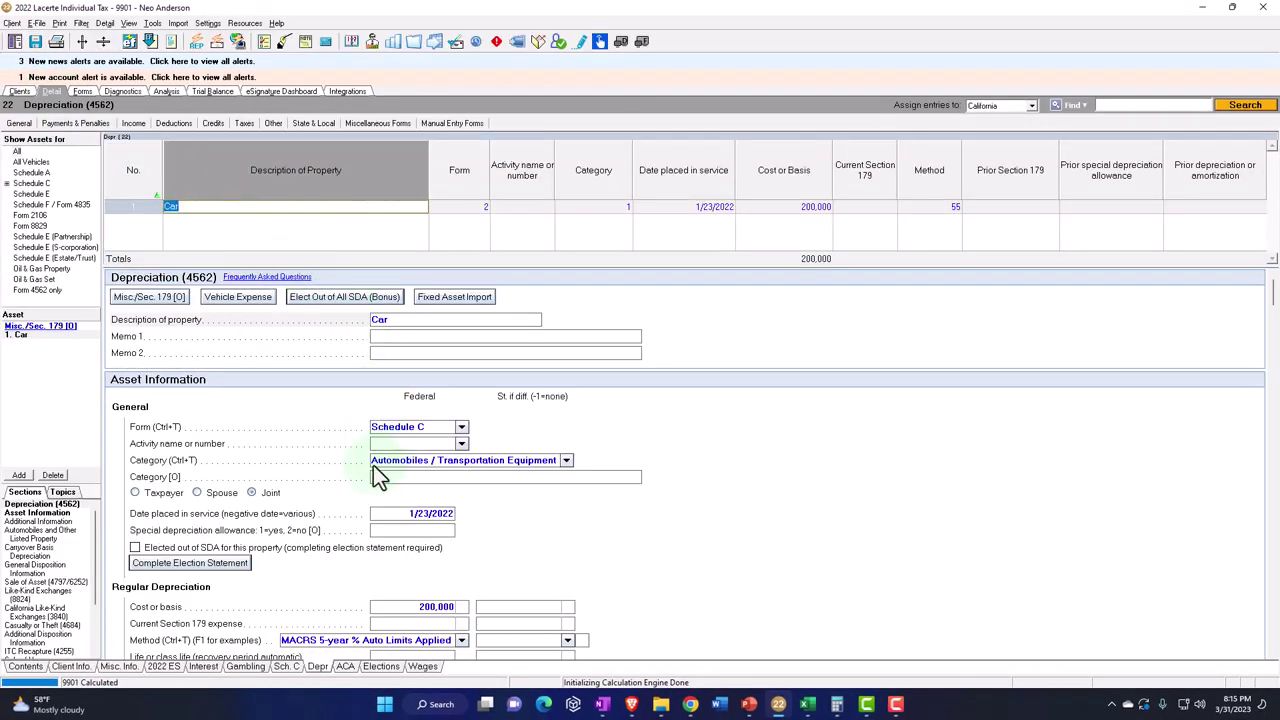
Elect out of special depreciation for the car and review its 2023 and regular 2022 schedules.
click(136, 548)
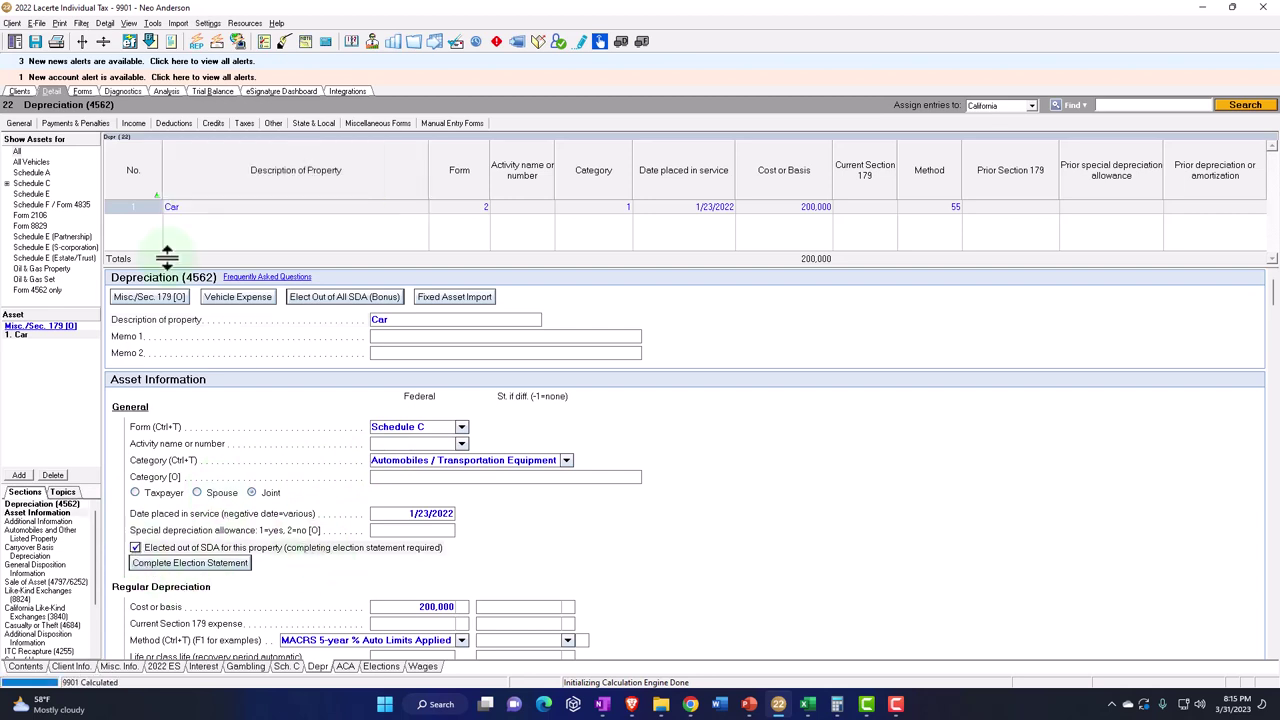
click(83, 92)
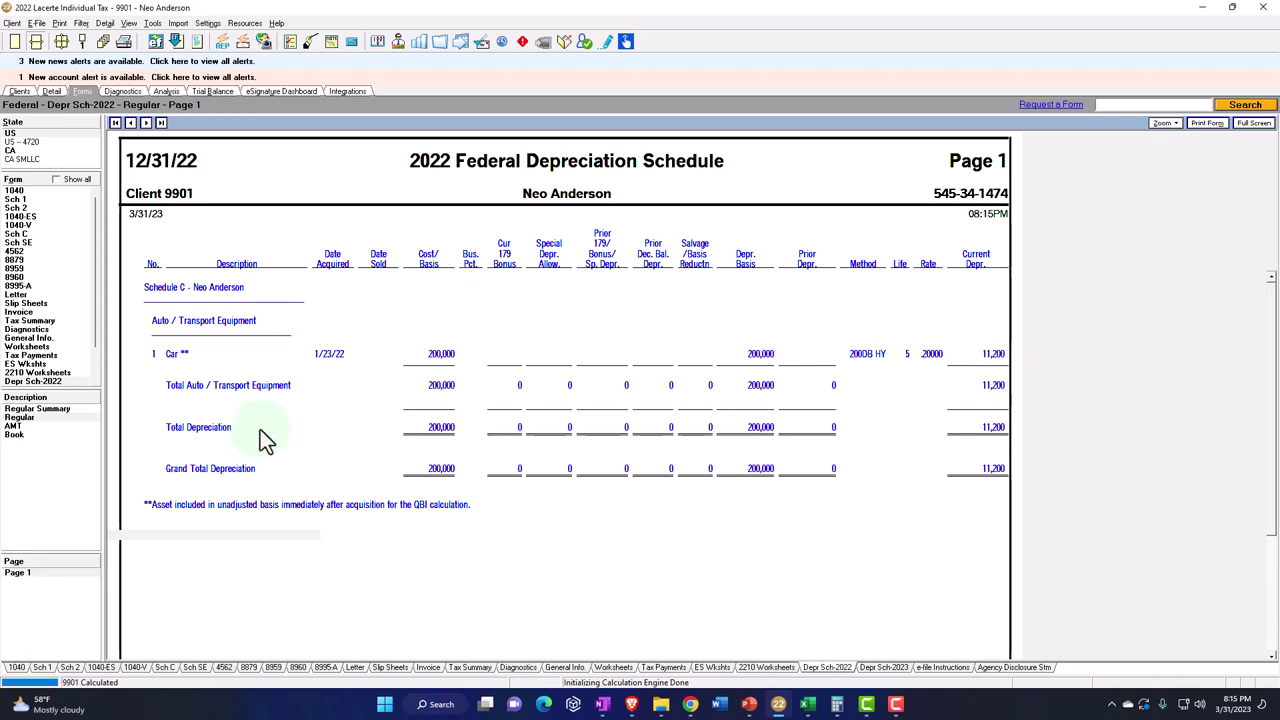
scroll(96, 343, down, 1)
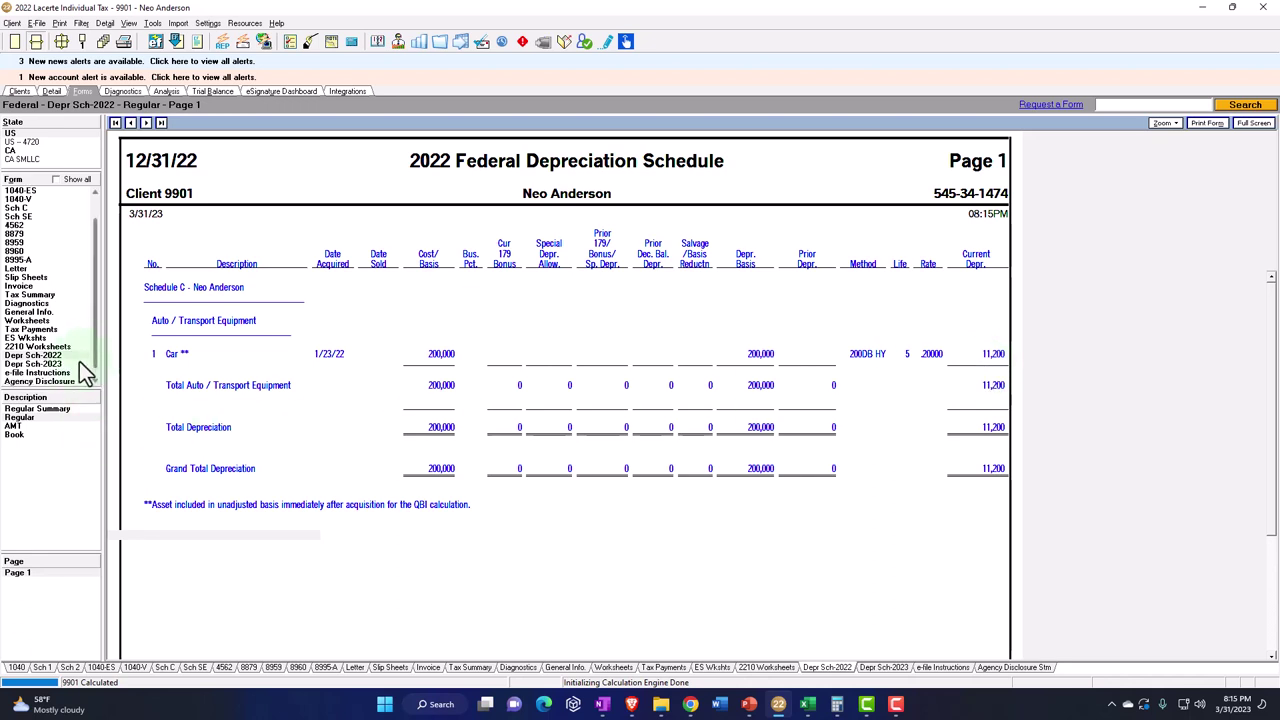
click(60, 370)
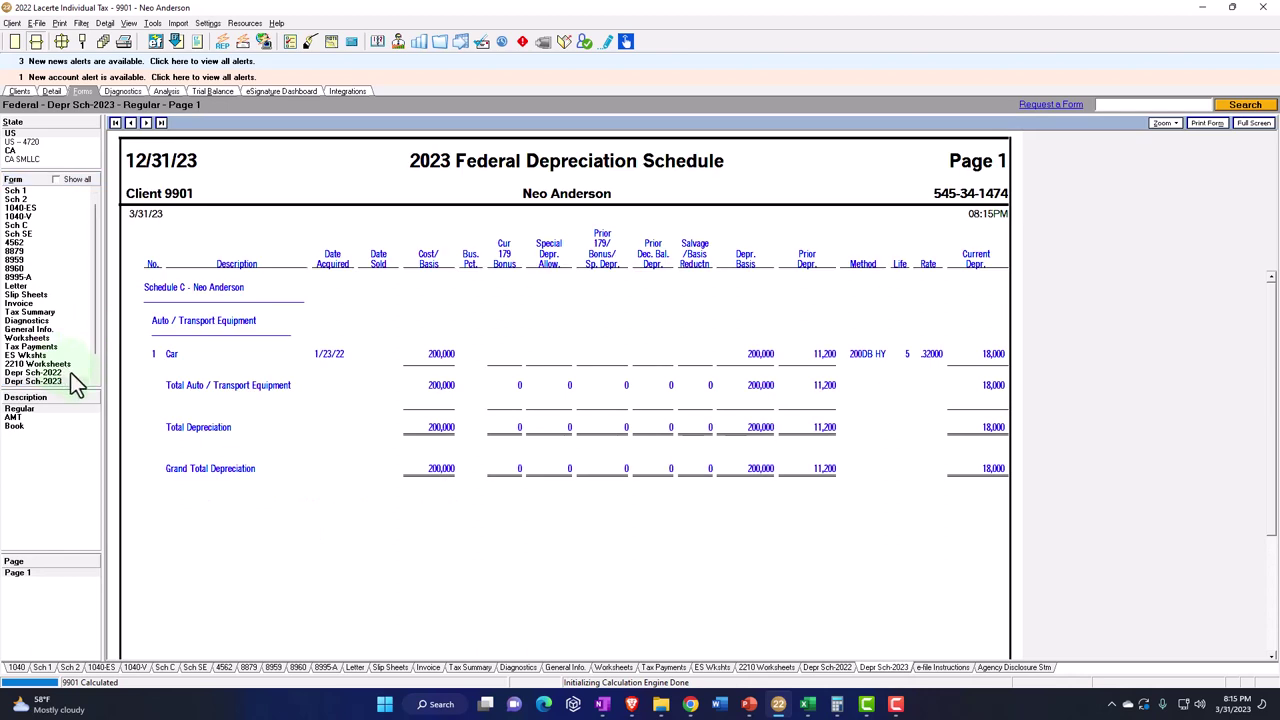
click(67, 373)
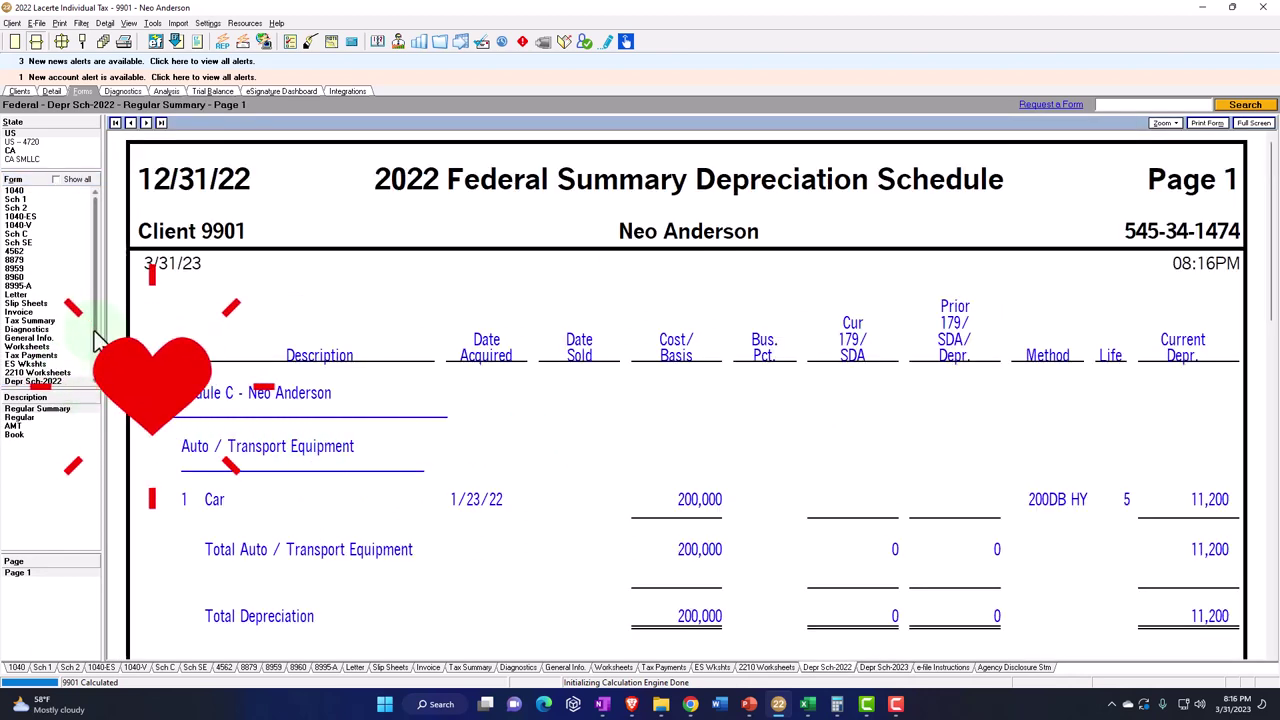
scroll(93, 383, down, 2)
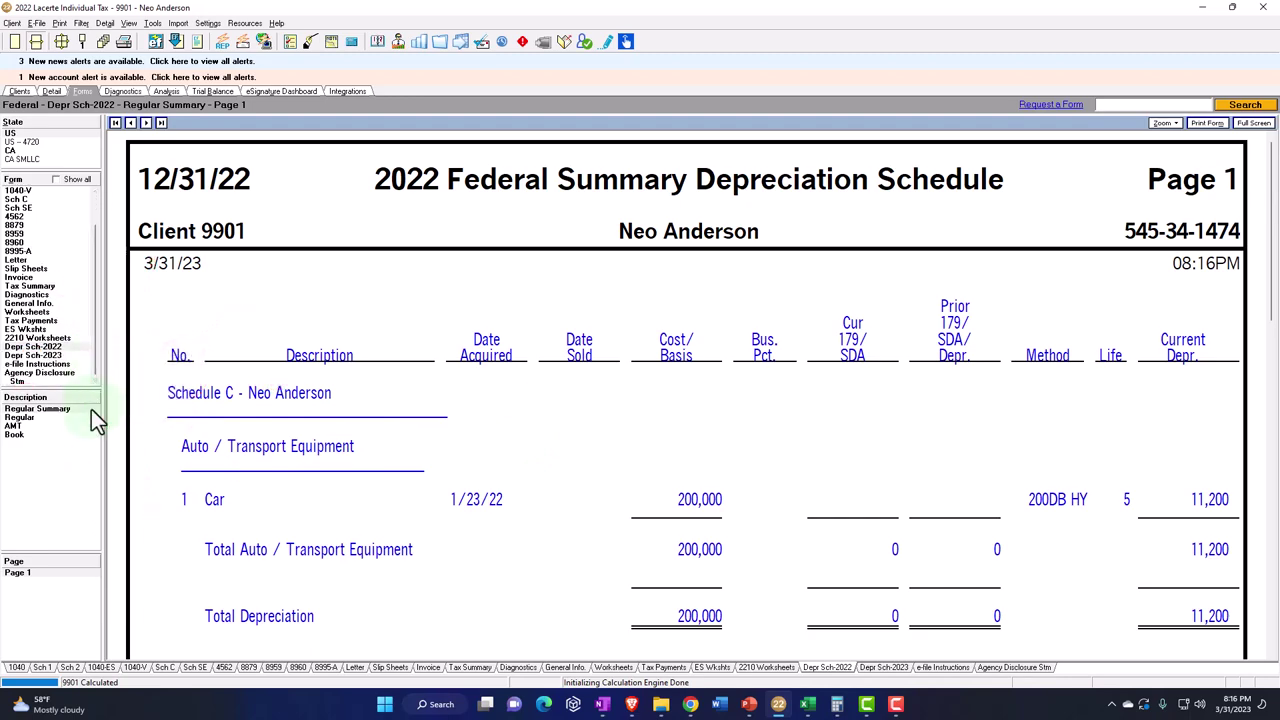
click(47, 418)
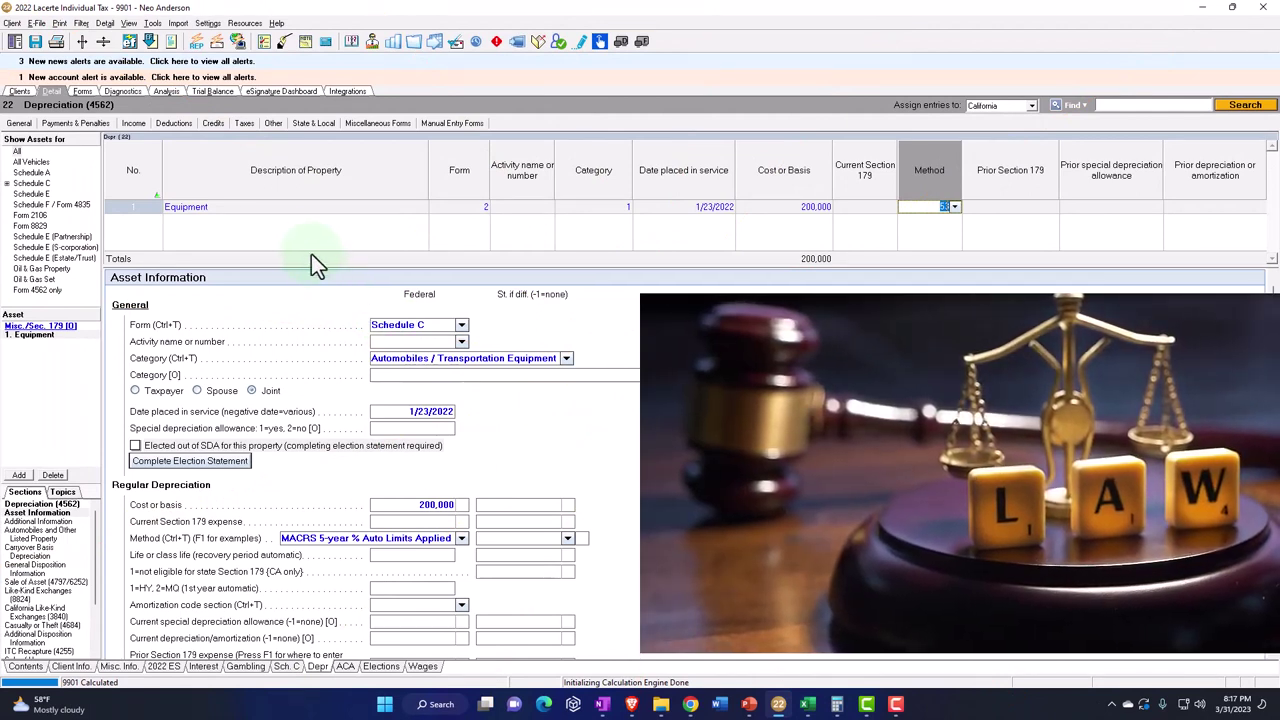
Keep depreciation method 53 for the 200,000 equipment in the asset grid.
click(275, 212)
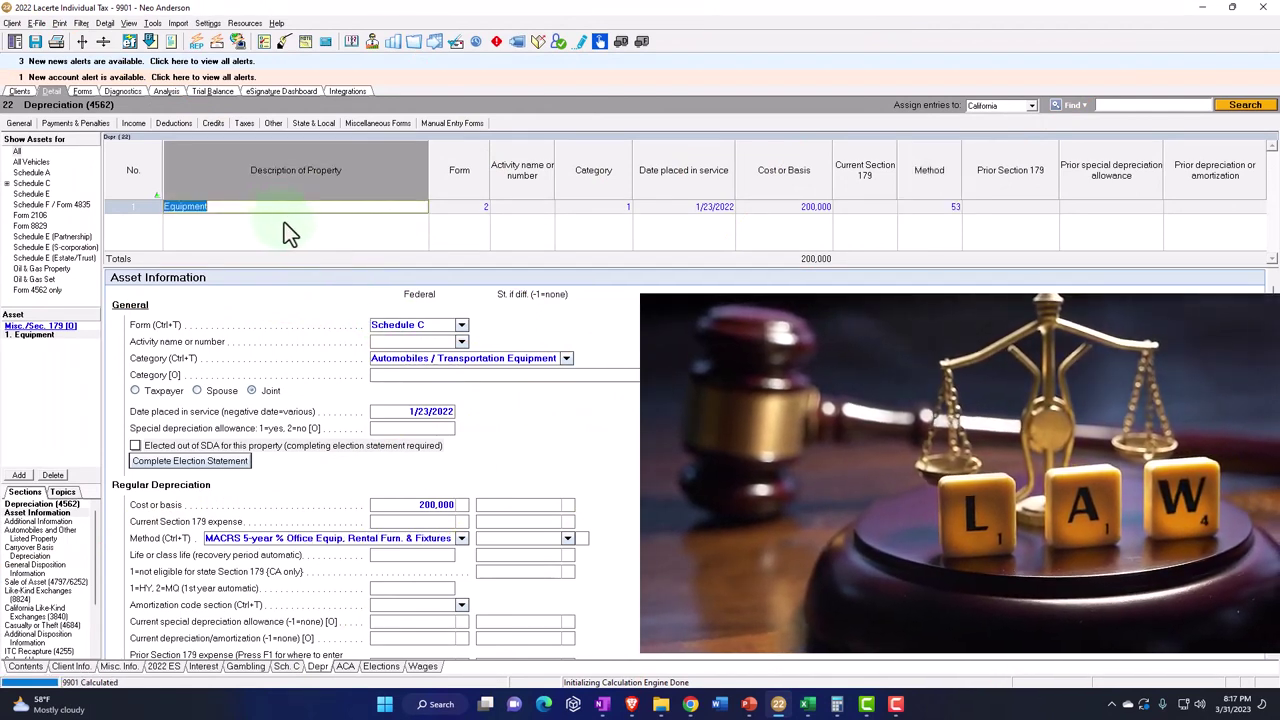
key(Tab)
key(Tab)
key(Tab)
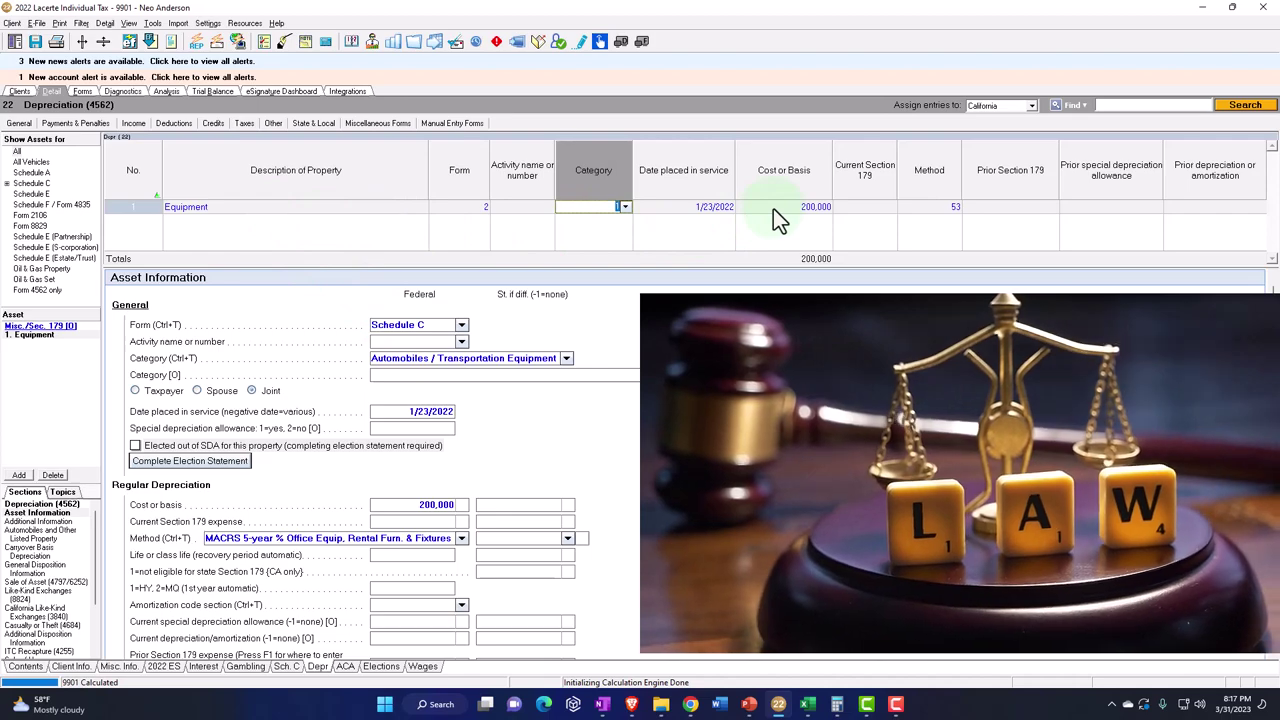
key(Tab)
key(Tab)
click(950, 209)
click(955, 207)
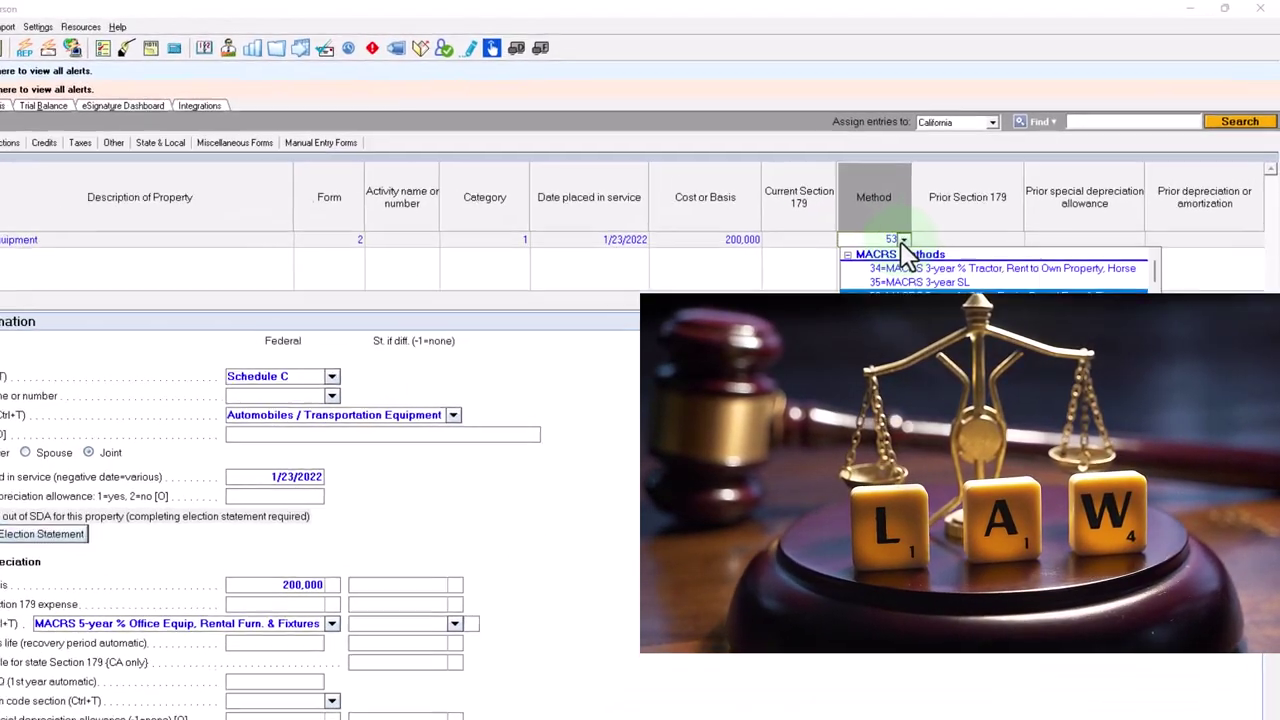
click(889, 249)
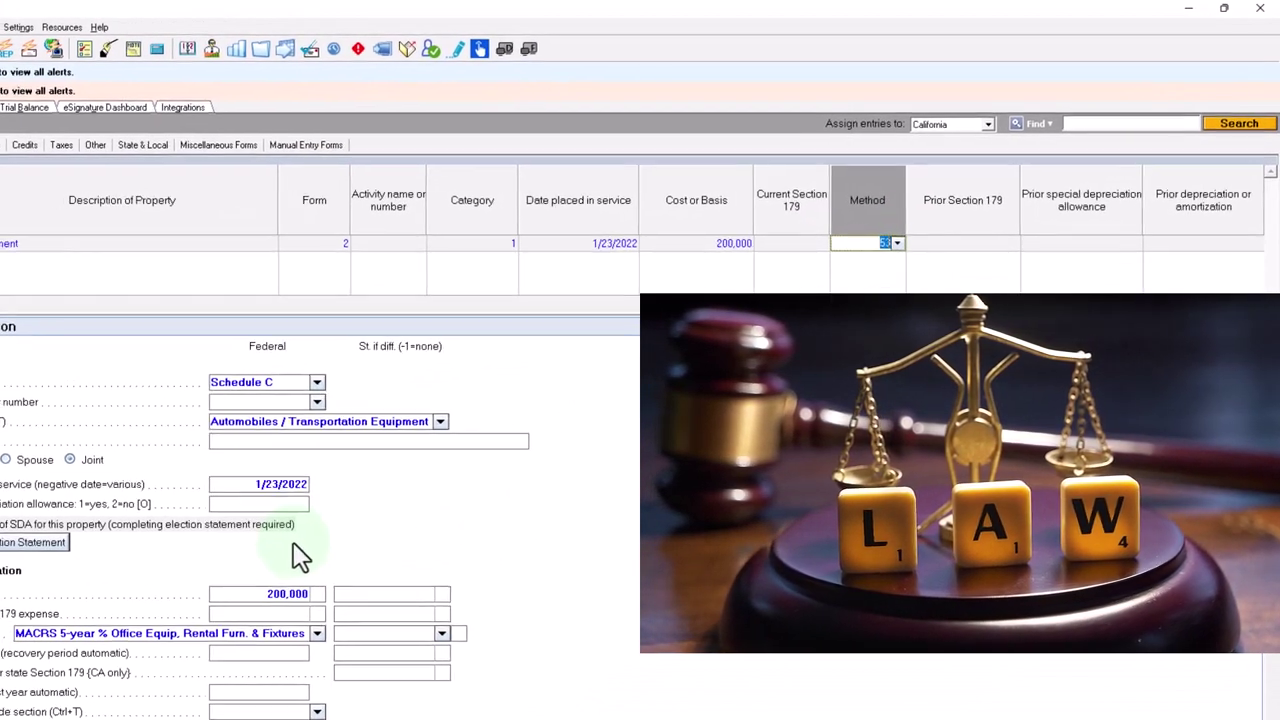
Check Form 4562 showing 200,000 special depreciation for the equipment.
click(78, 92)
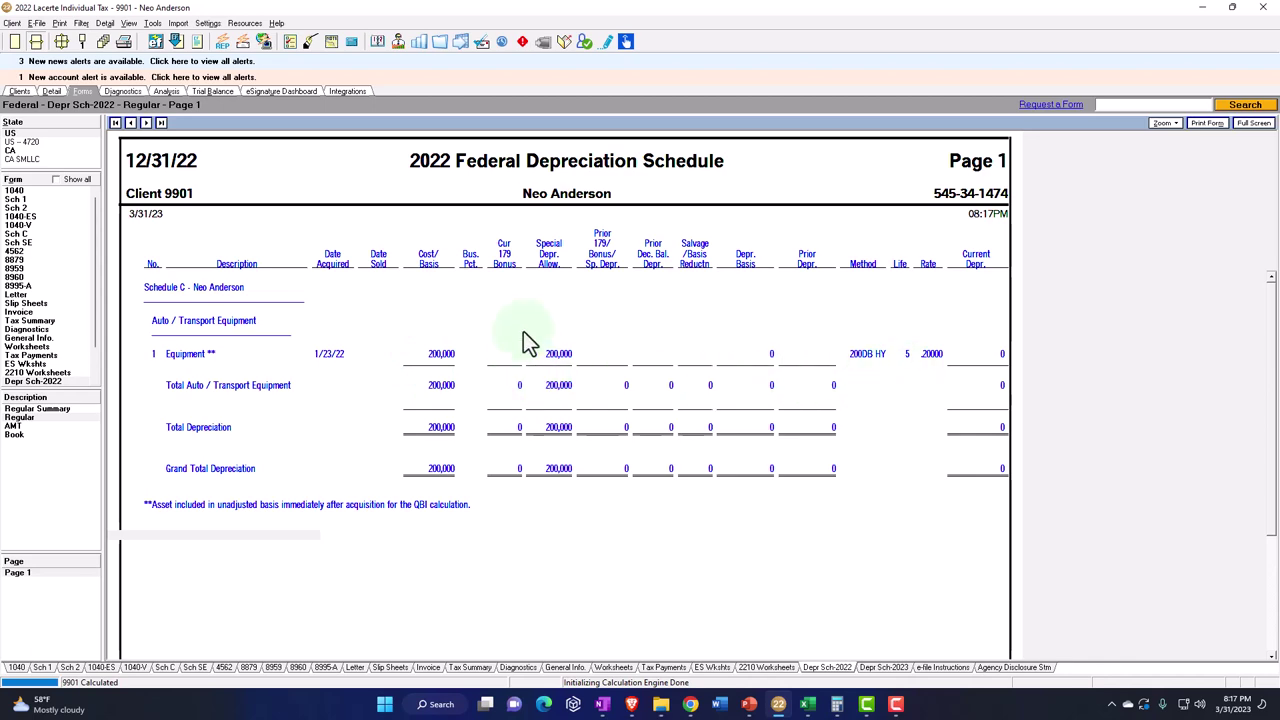
click(30, 253)
scroll(545, 358, down, 3)
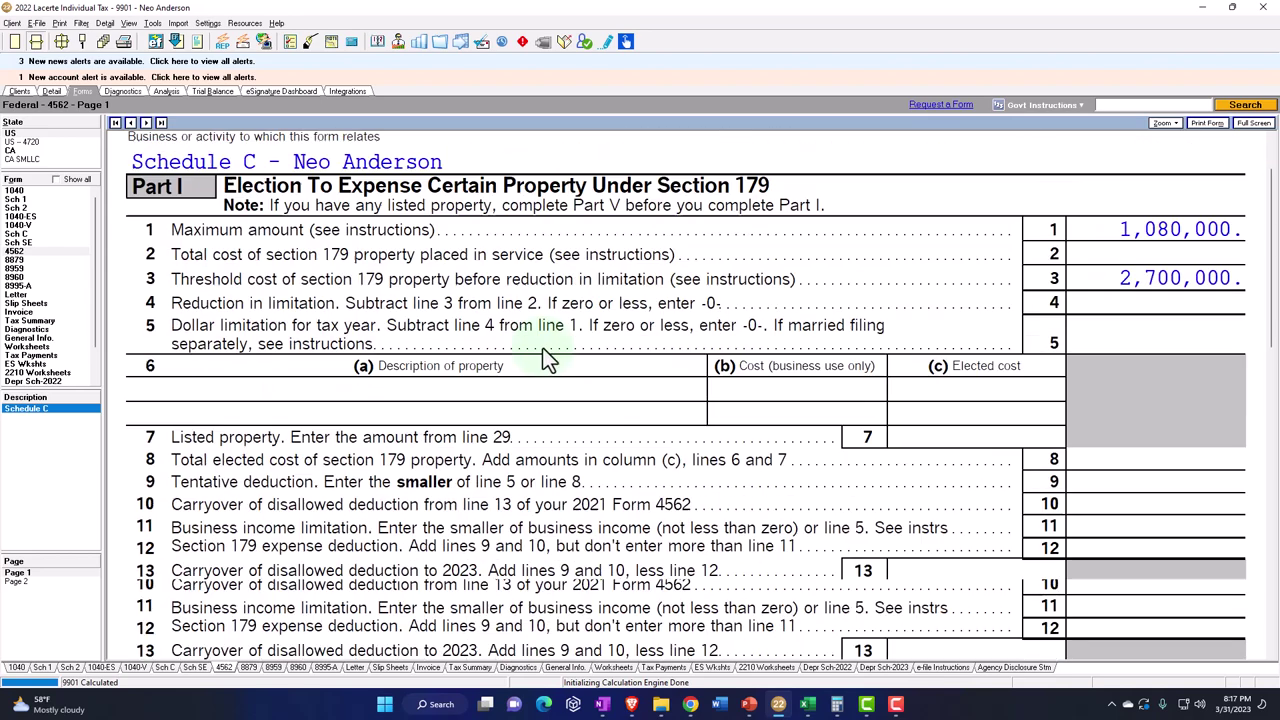
scroll(545, 358, down, 3)
scroll(545, 358, up, 3)
scroll(545, 358, down, 3)
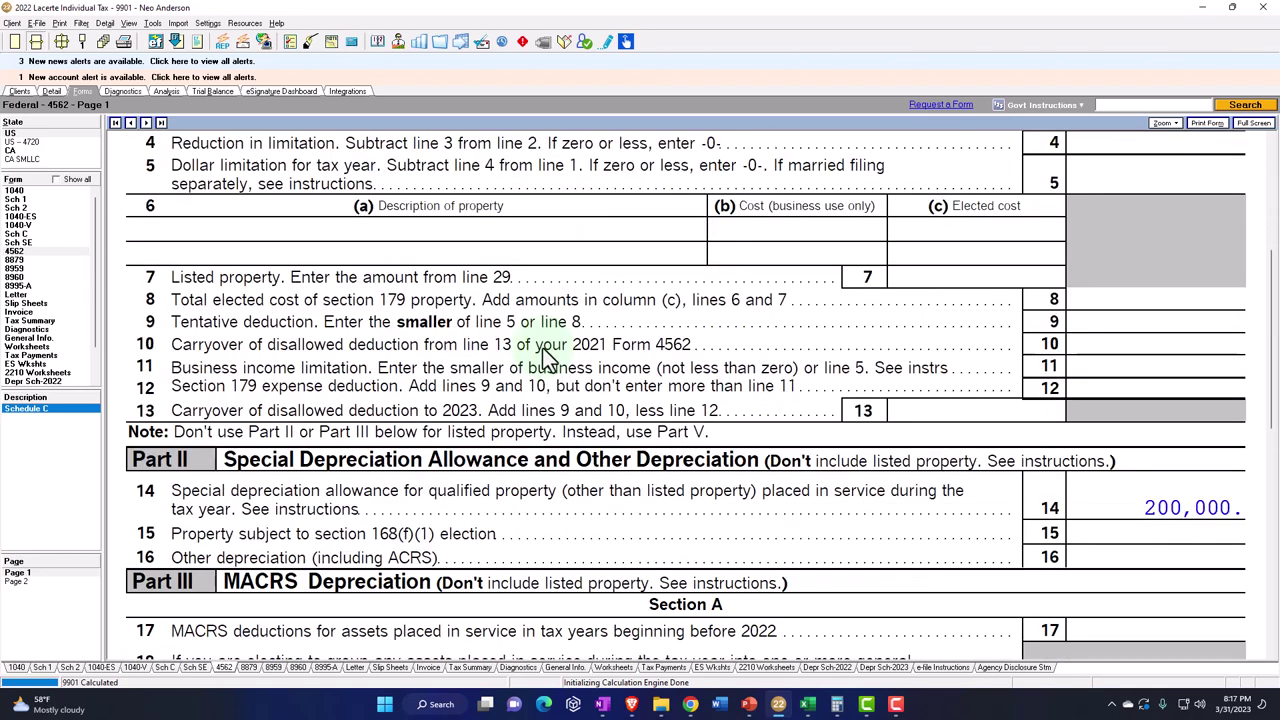
scroll(545, 350, down, 2)
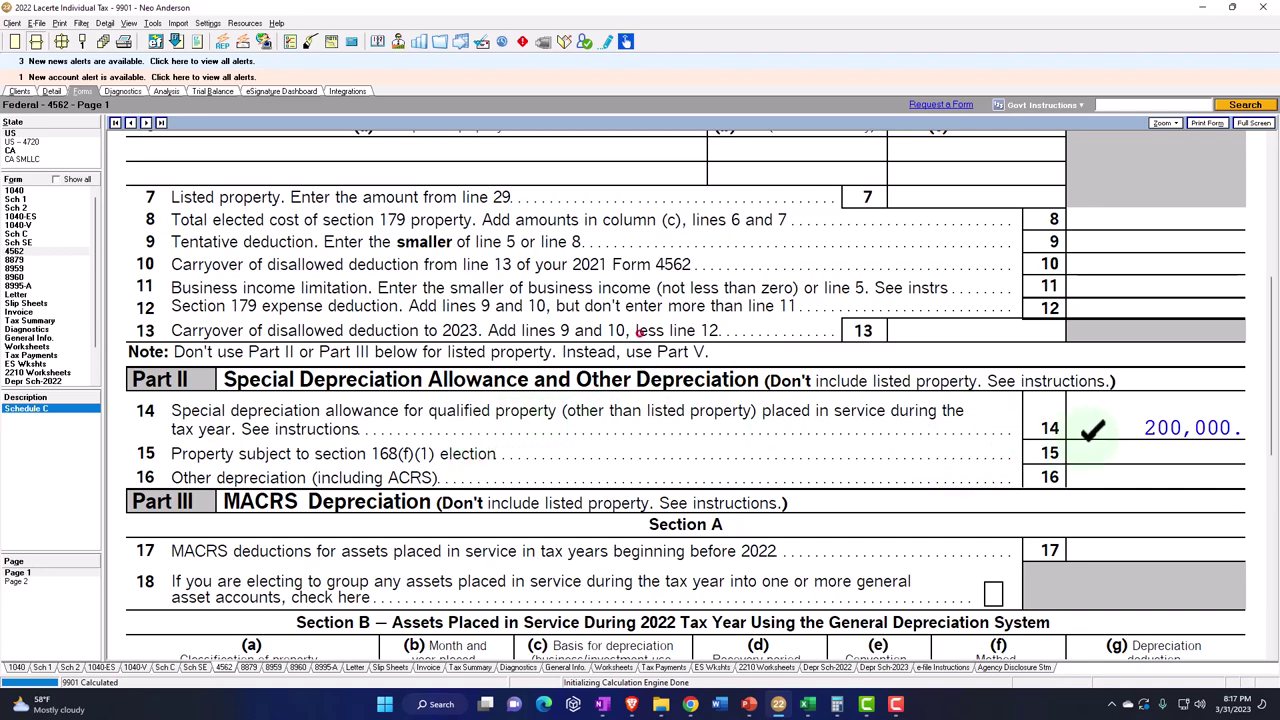
Confirm Schedule 1 business income of 4,780,000, then return to data entry.
click(30, 199)
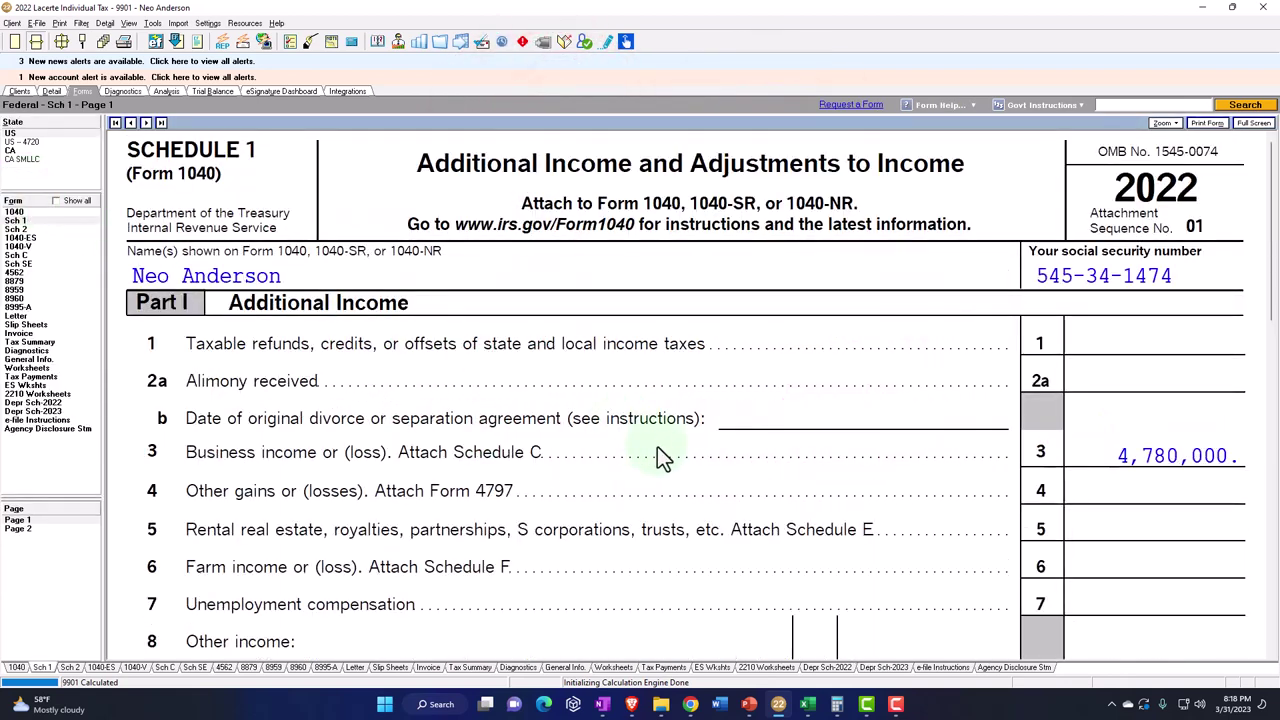
scroll(657, 456, down, 1)
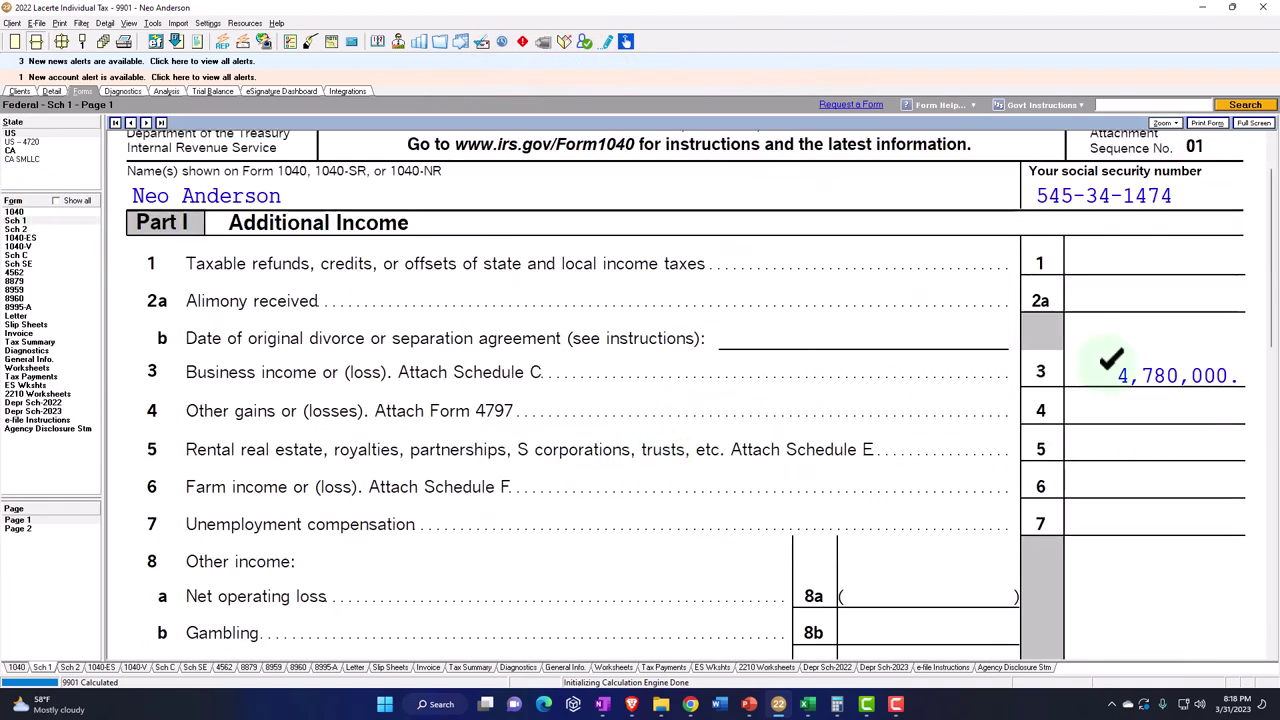
click(51, 91)
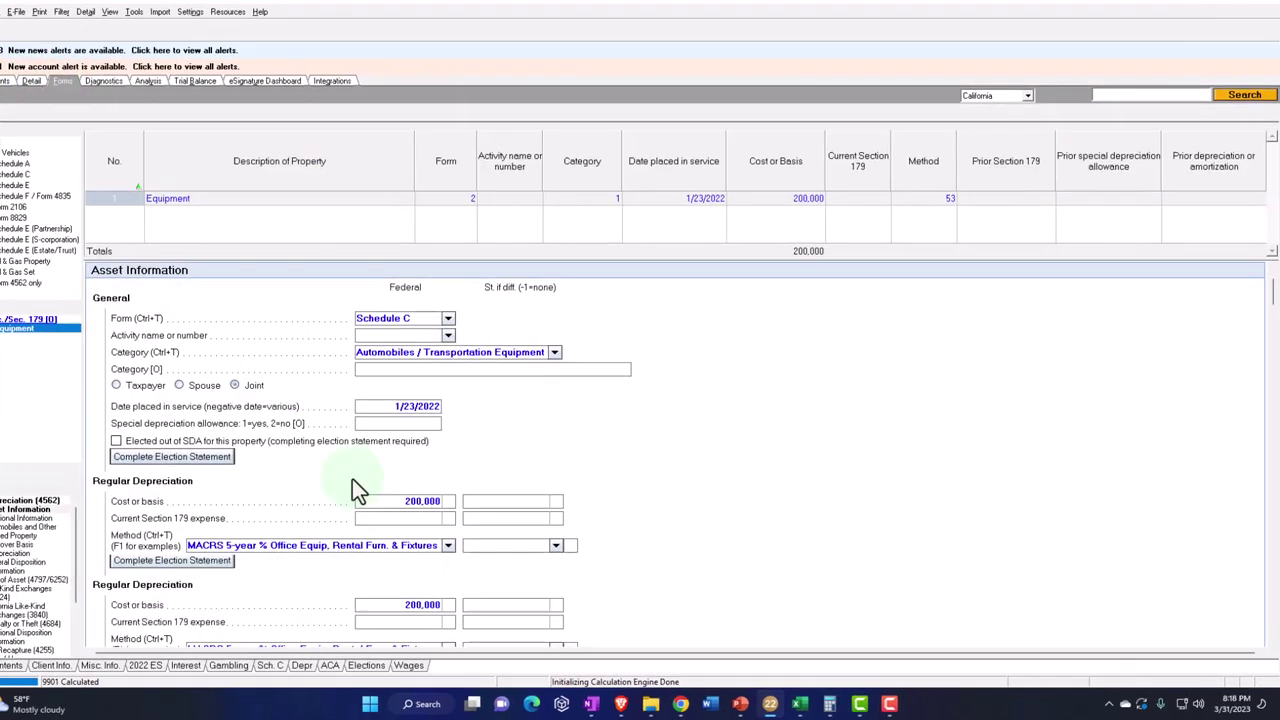
Change Schedule C gross receipts from 5,000,000 to 120,000.
click(269, 665)
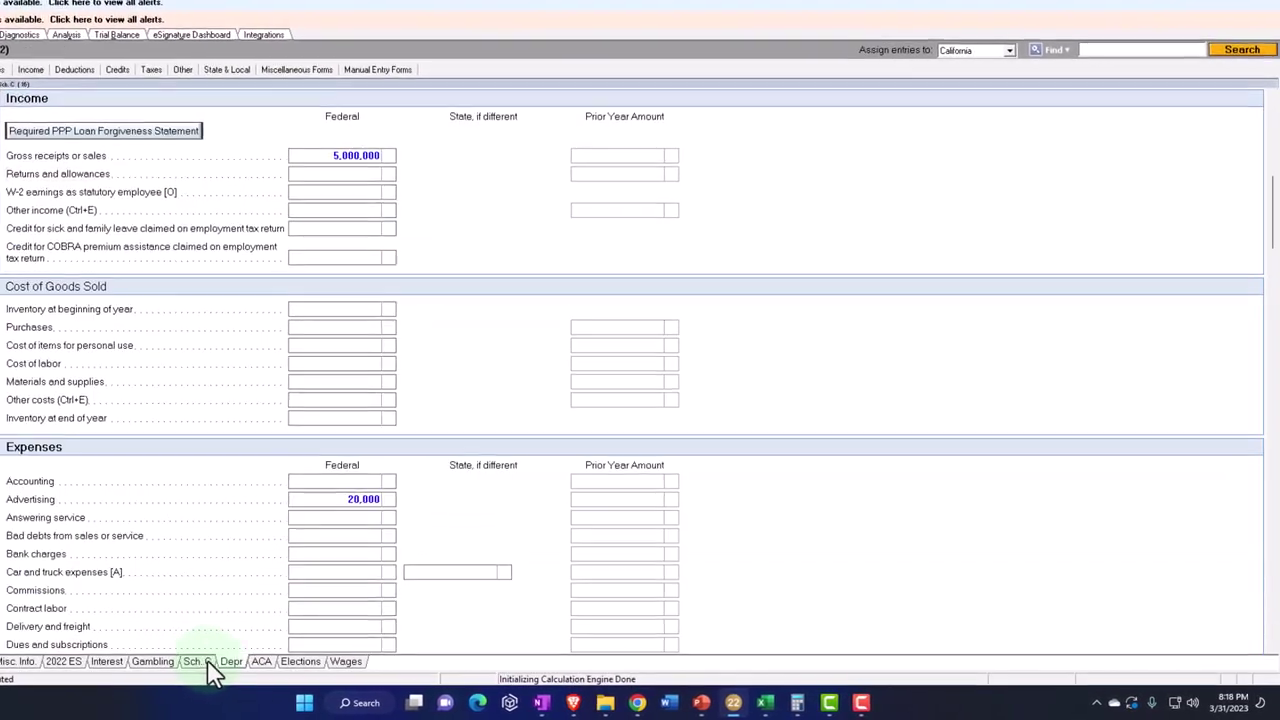
click(348, 155)
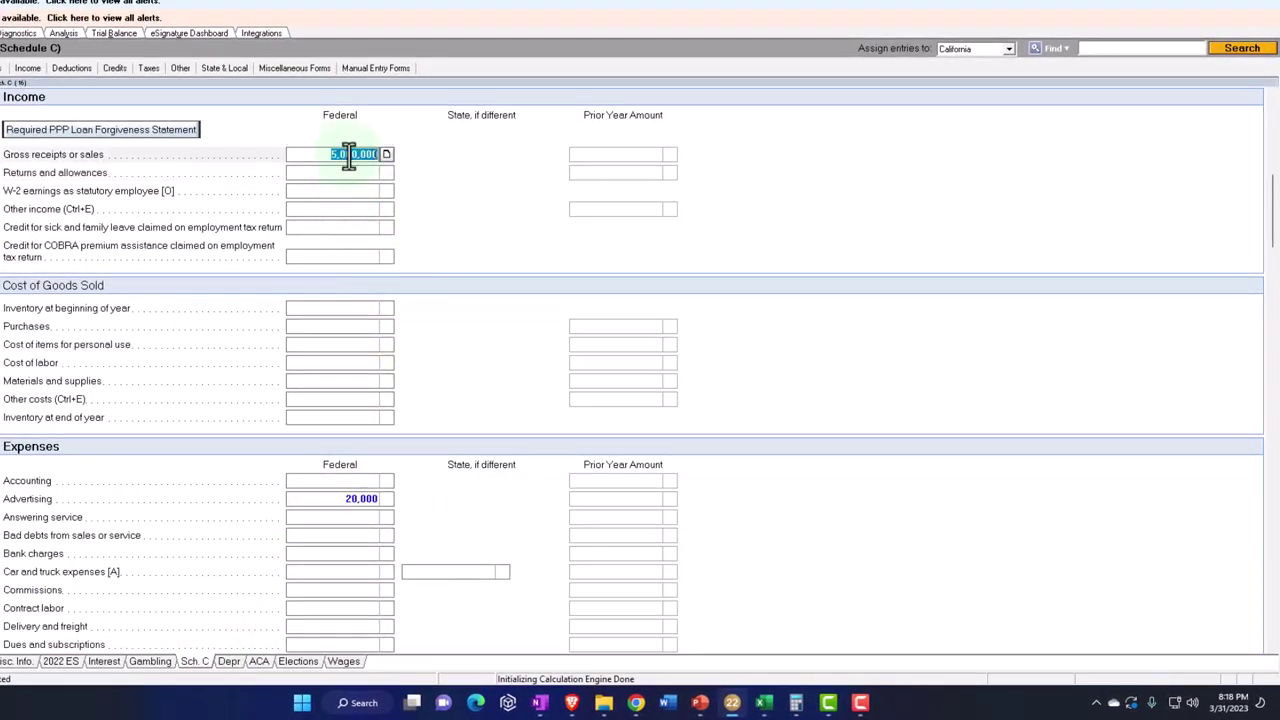
text(120,000)
key(Return)
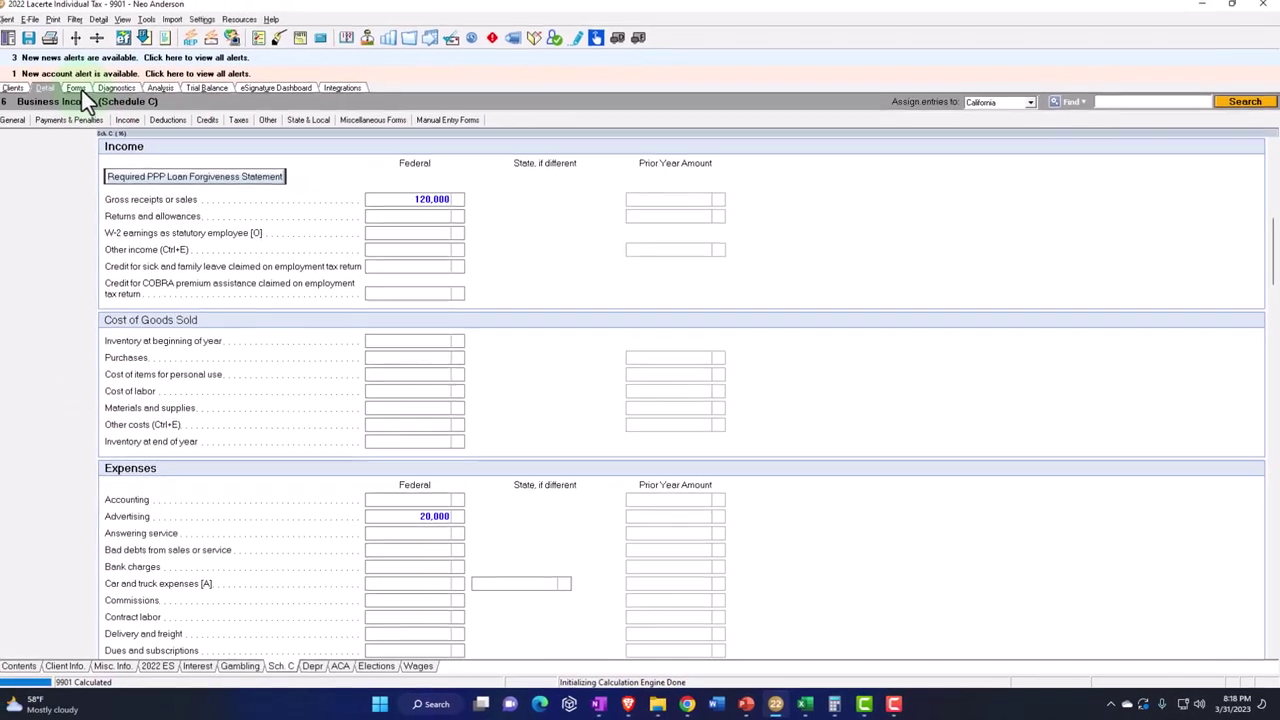
Review the regular 2022 depreciation schedule and Form 4562 depreciation lines.
click(78, 89)
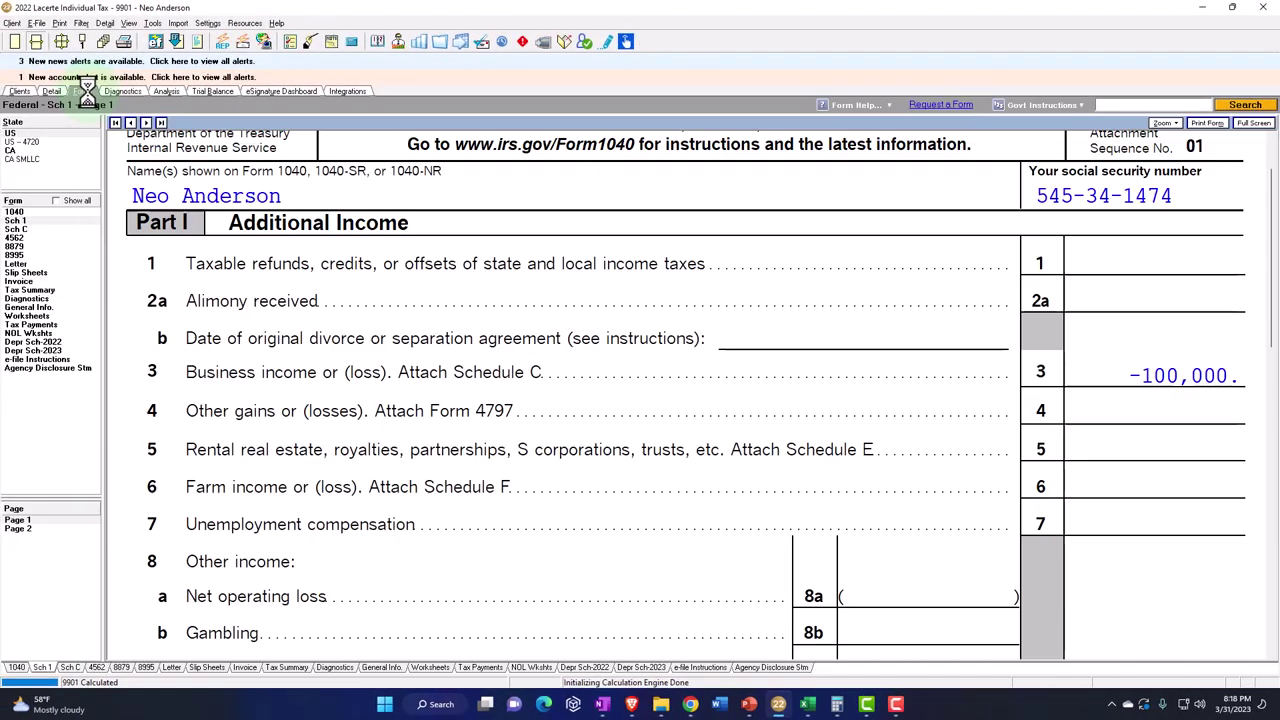
click(58, 342)
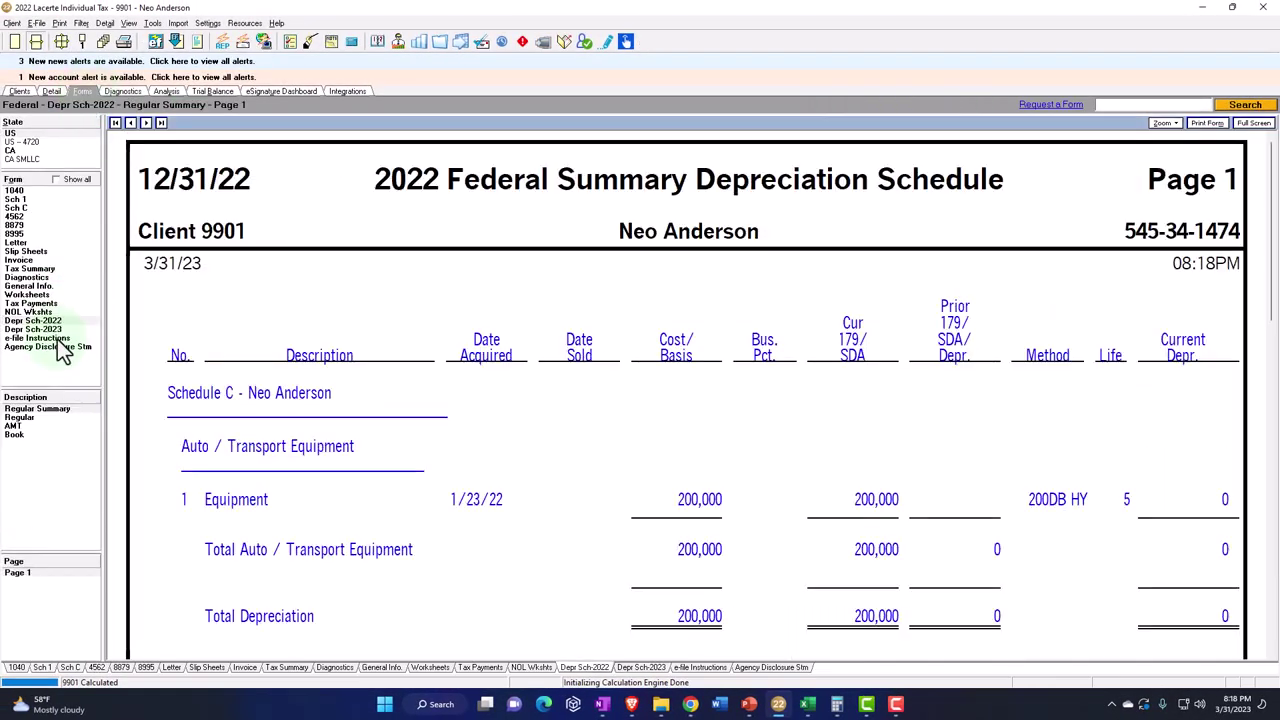
click(40, 418)
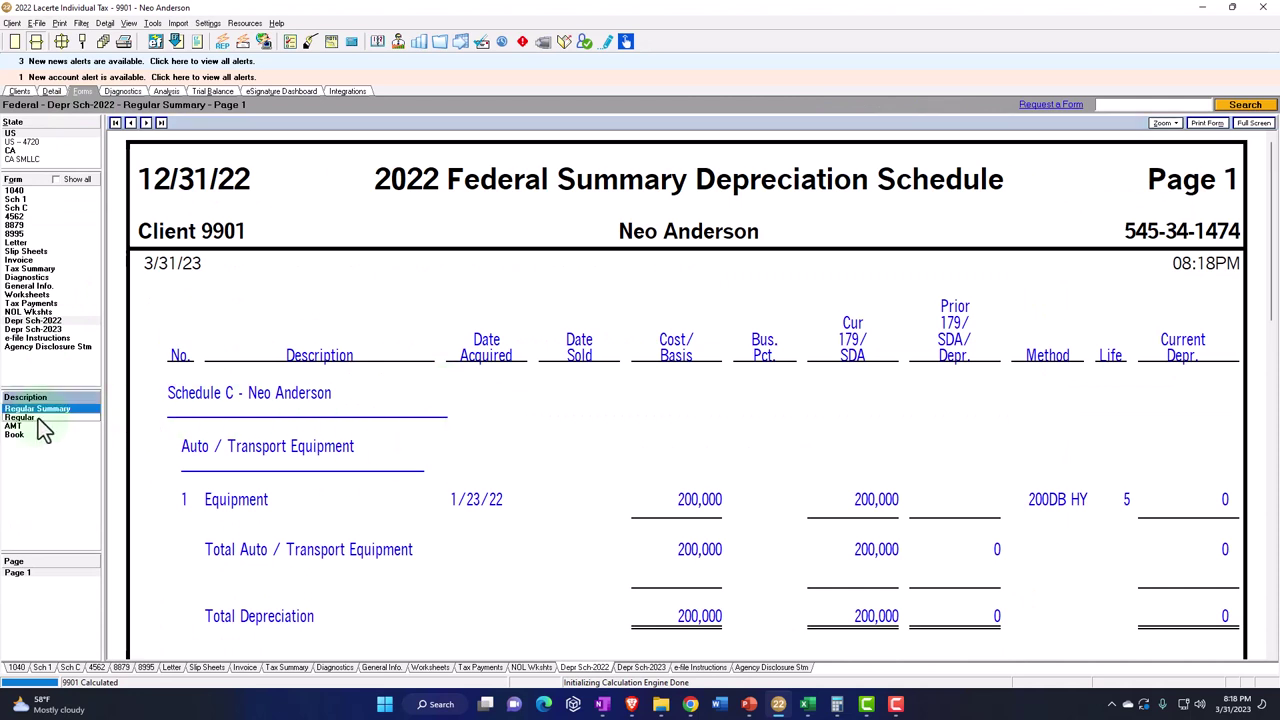
click(557, 355)
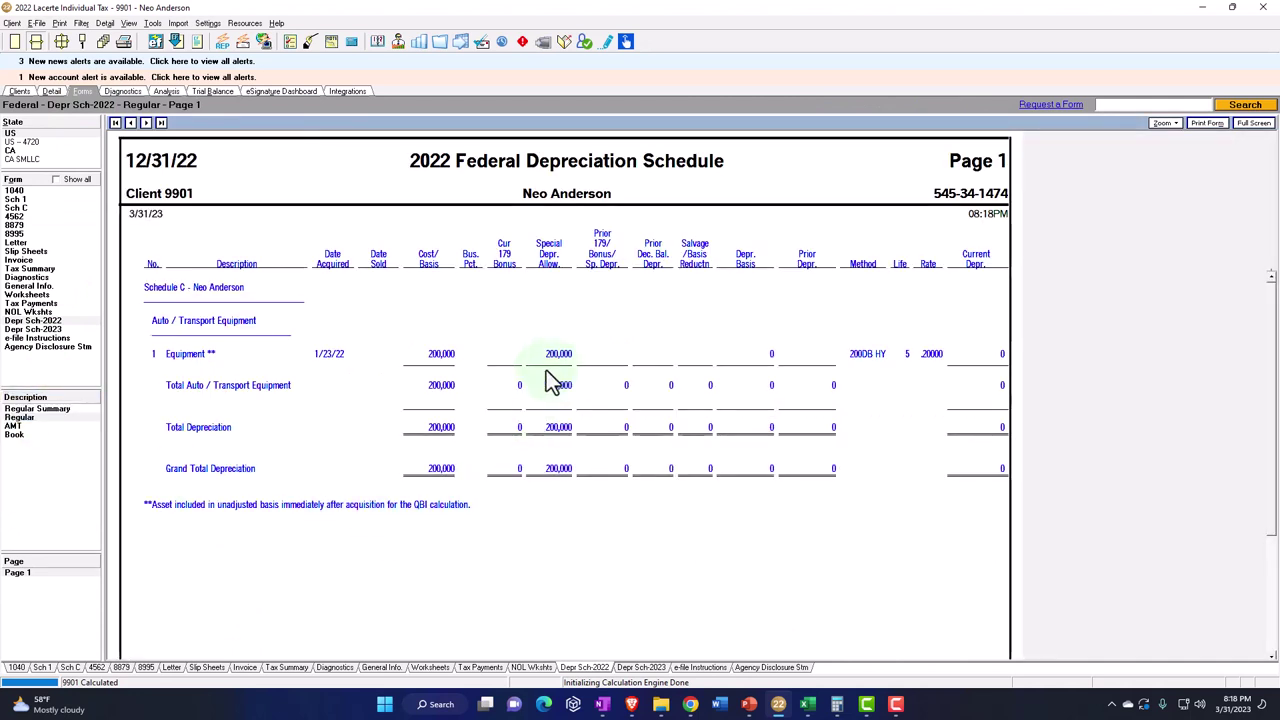
click(28, 221)
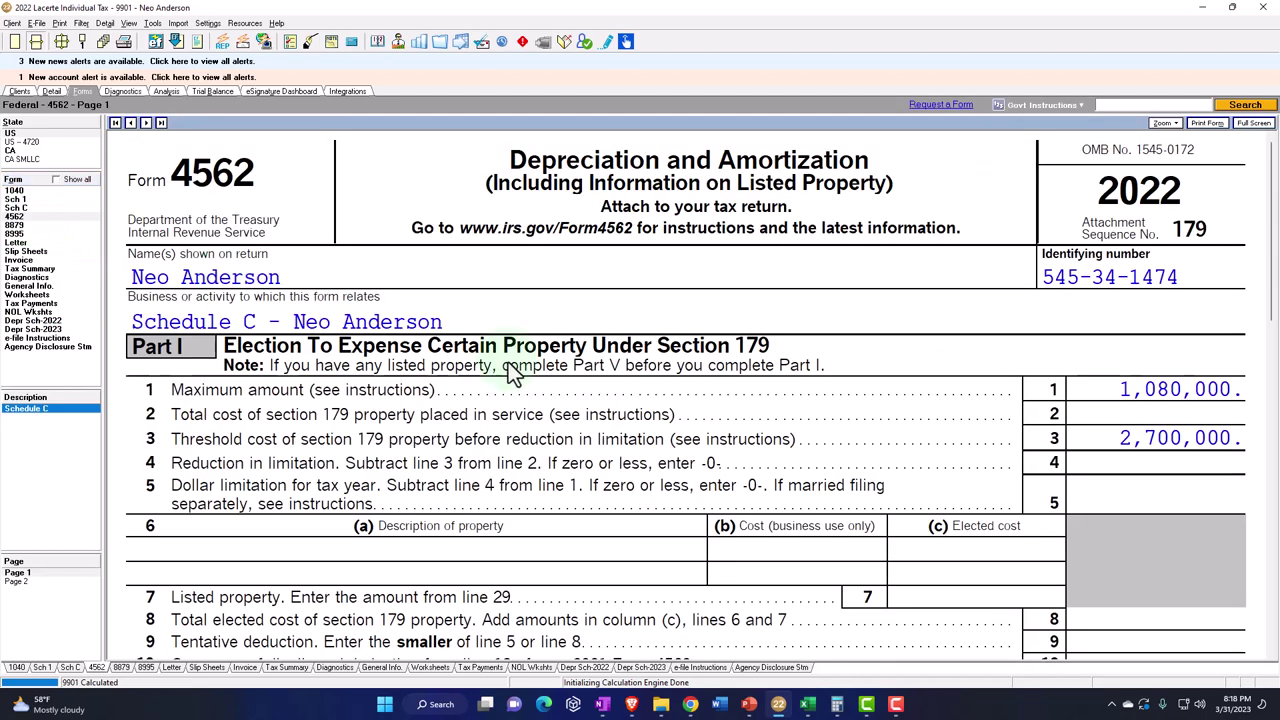
scroll(513, 372, down, 5)
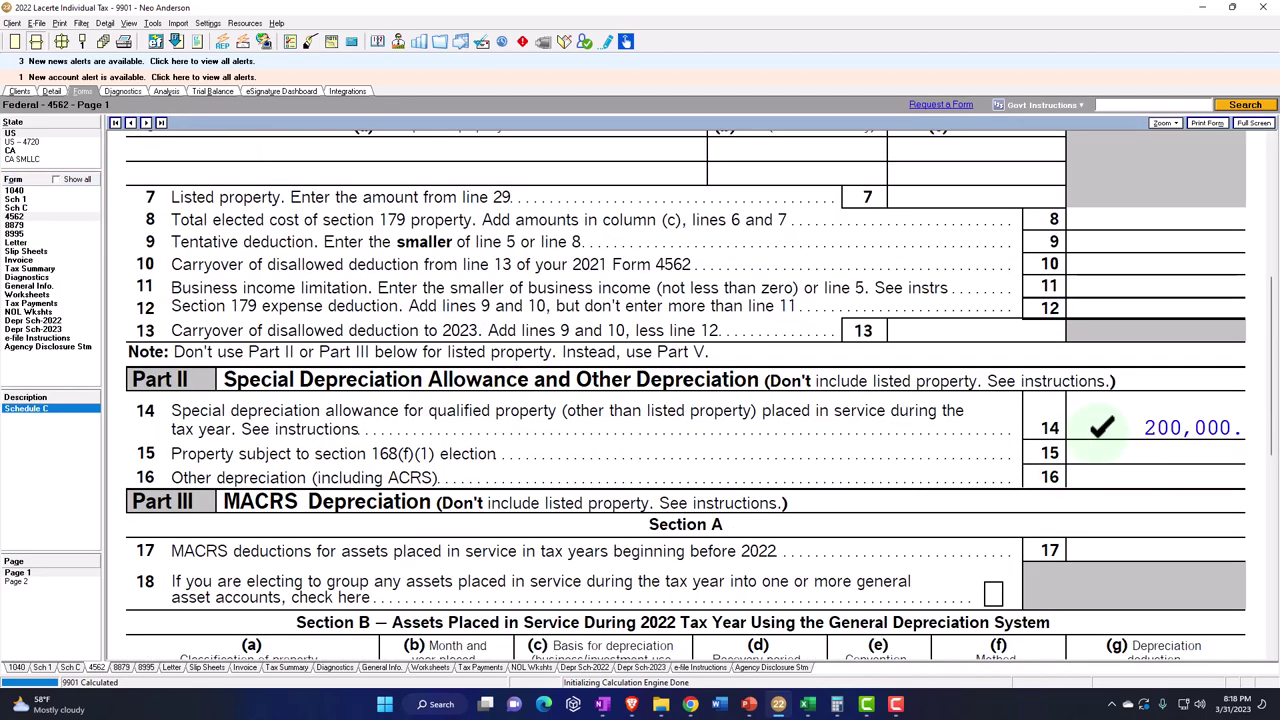
Confirm Schedule 1's -100,000 loss and Form 1040's -100,000 AGI with 0 taxable income.
click(20, 199)
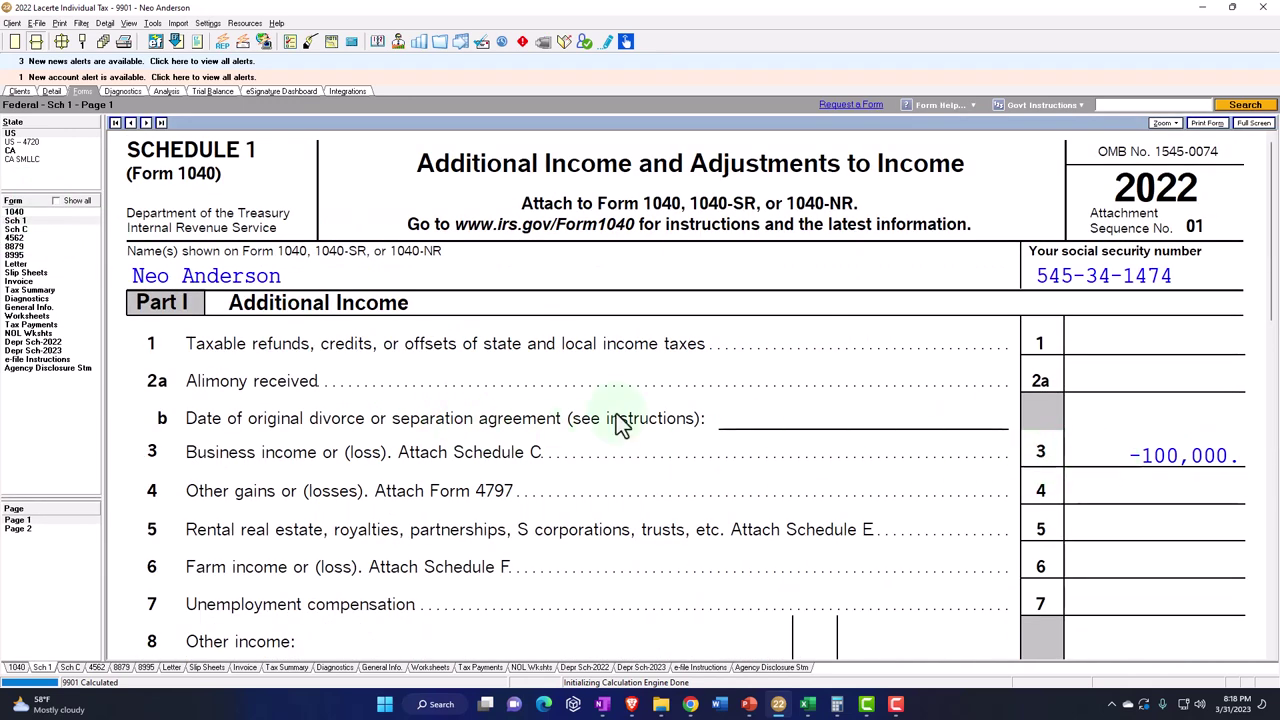
click(15, 212)
scroll(703, 470, down, 15)
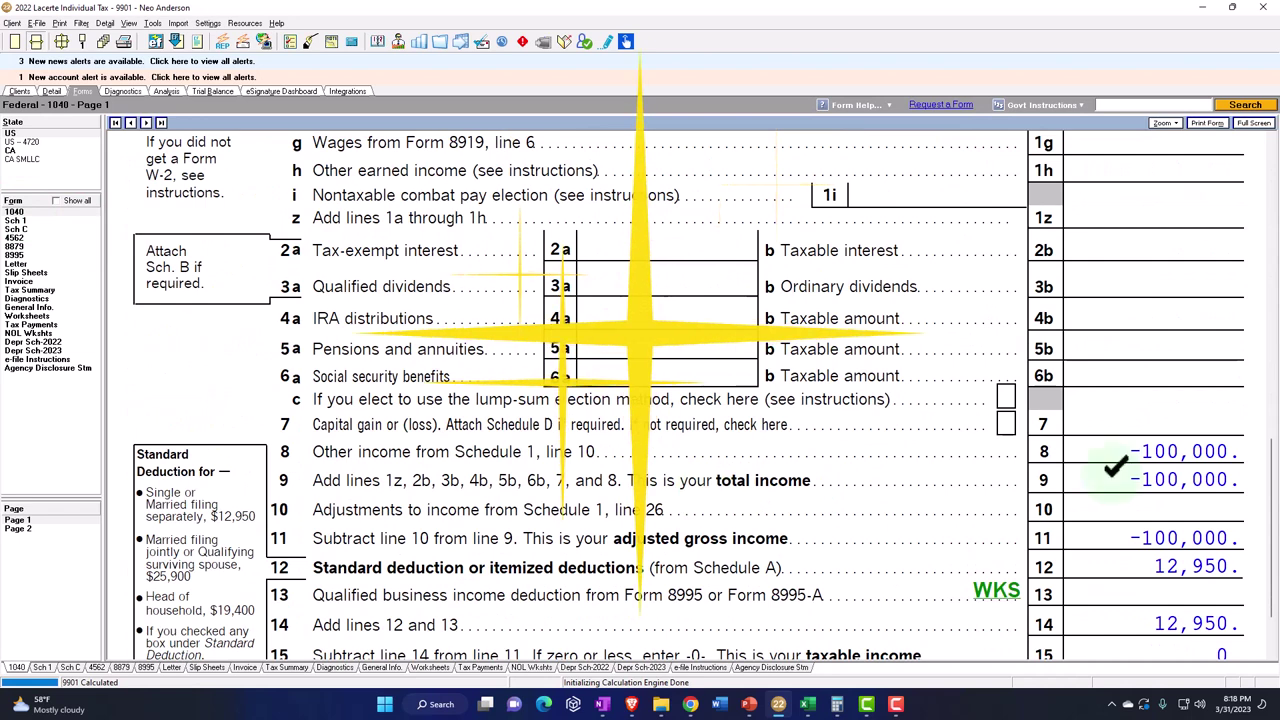
scroll(676, 390, down, 2)
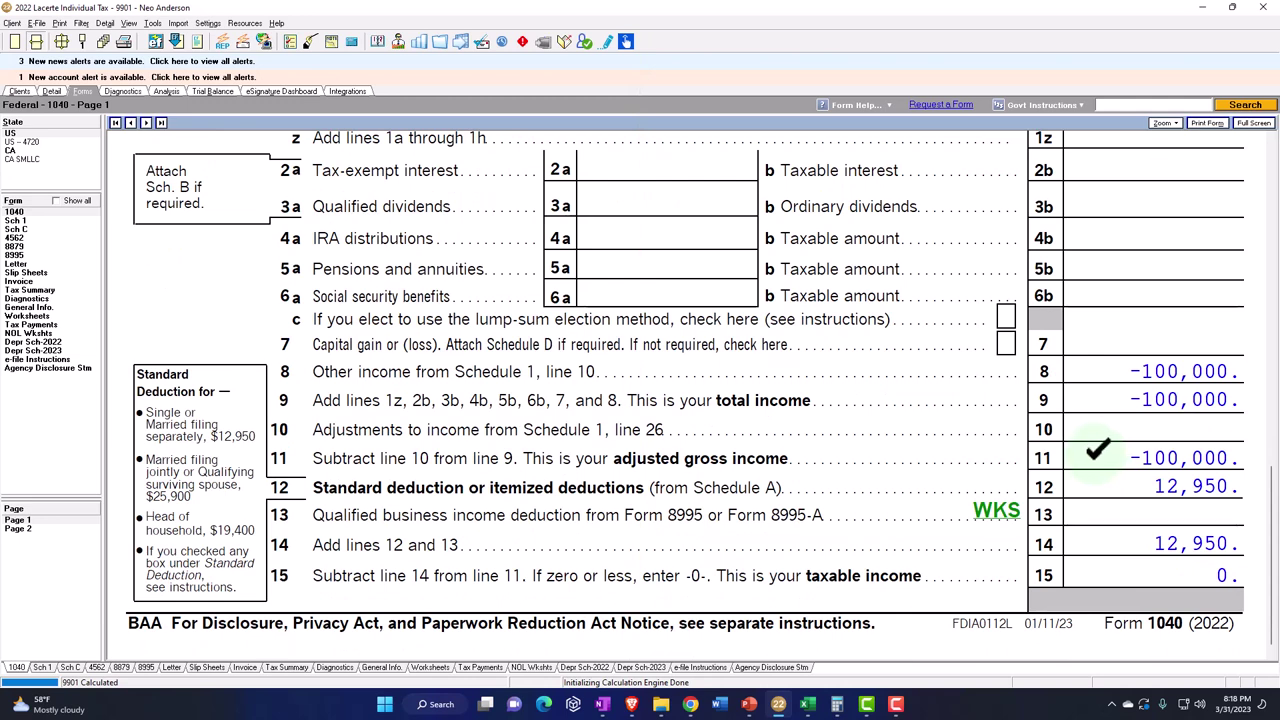
Review Schedule C lines 13–31, showing the 100,000 business loss.
click(35, 230)
scroll(635, 400, down, 8)
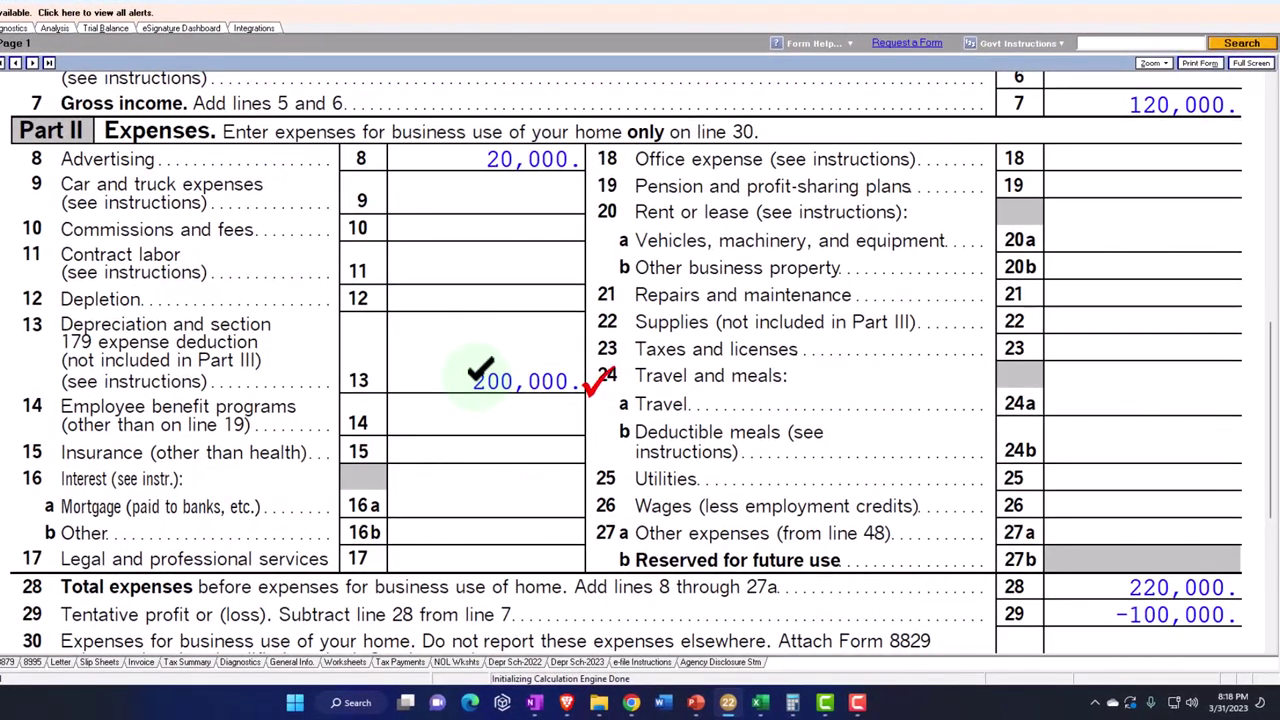
scroll(481, 380, down, 3)
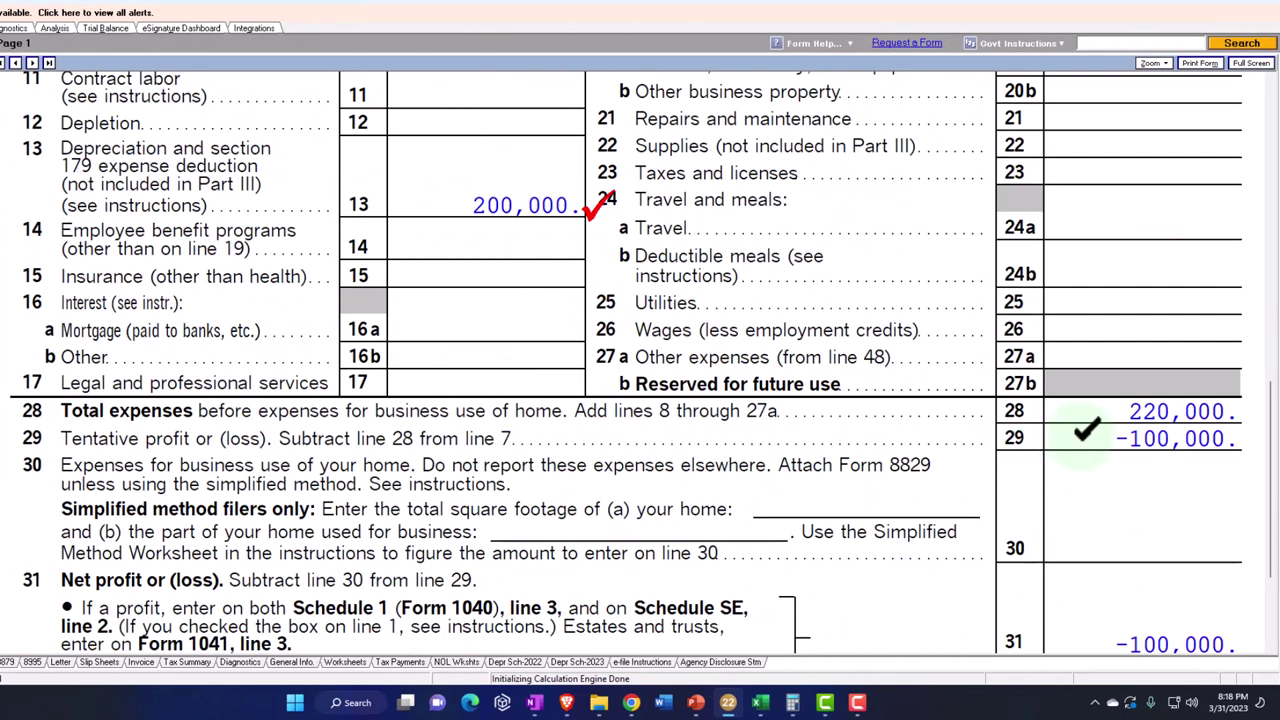
scroll(1080, 430, down, 2)
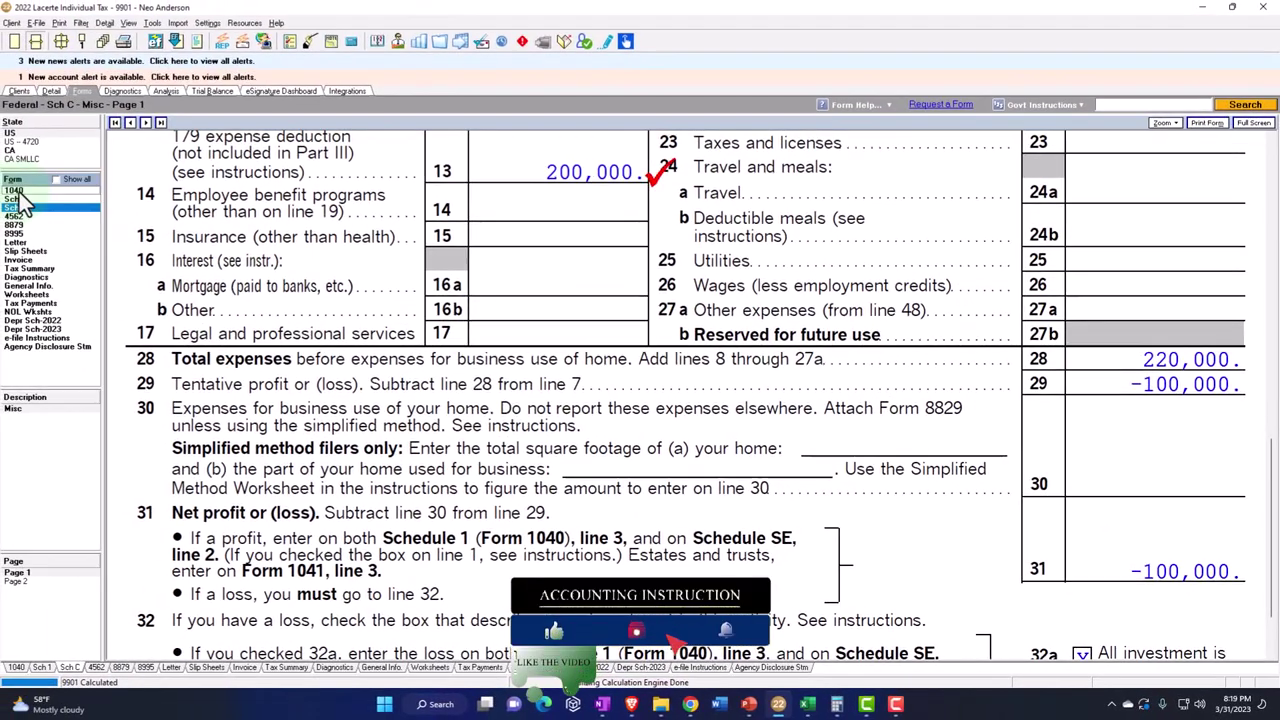
Check the 100,000 loss on Form 1040 lines 8–15, then return to the data entry screens.
click(14, 211)
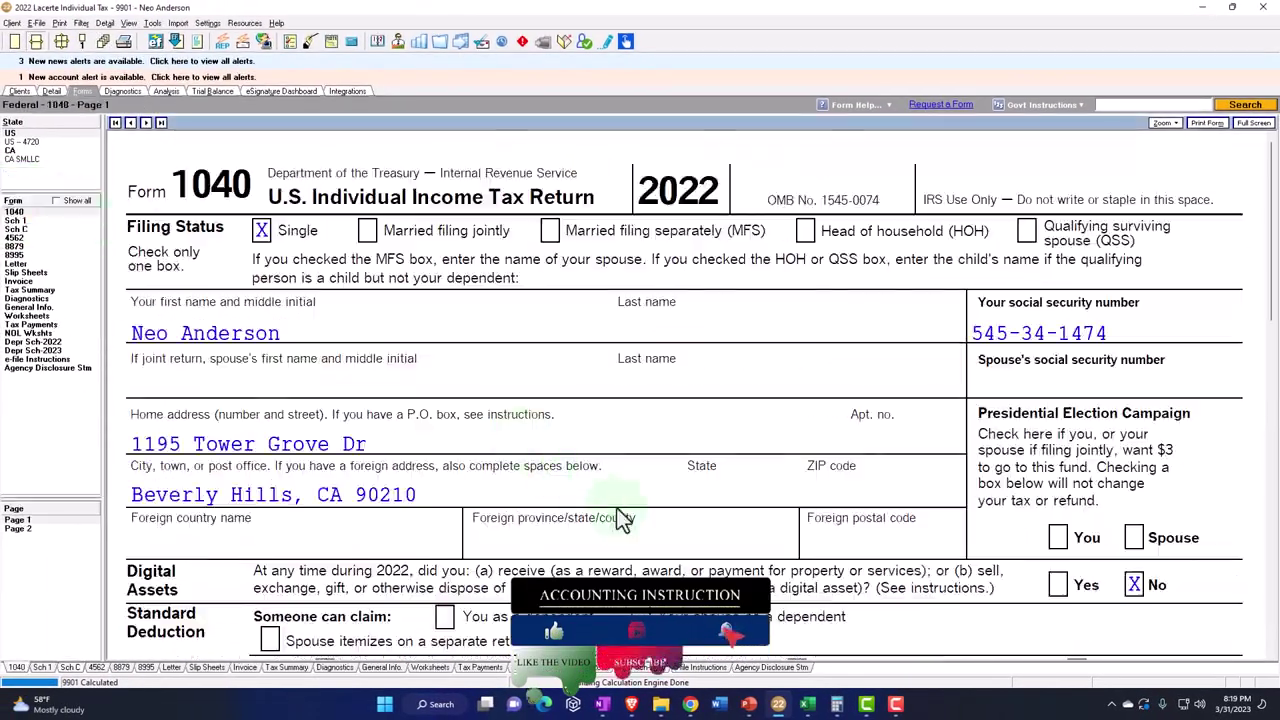
scroll(704, 545, down, 5)
scroll(704, 545, down, 10)
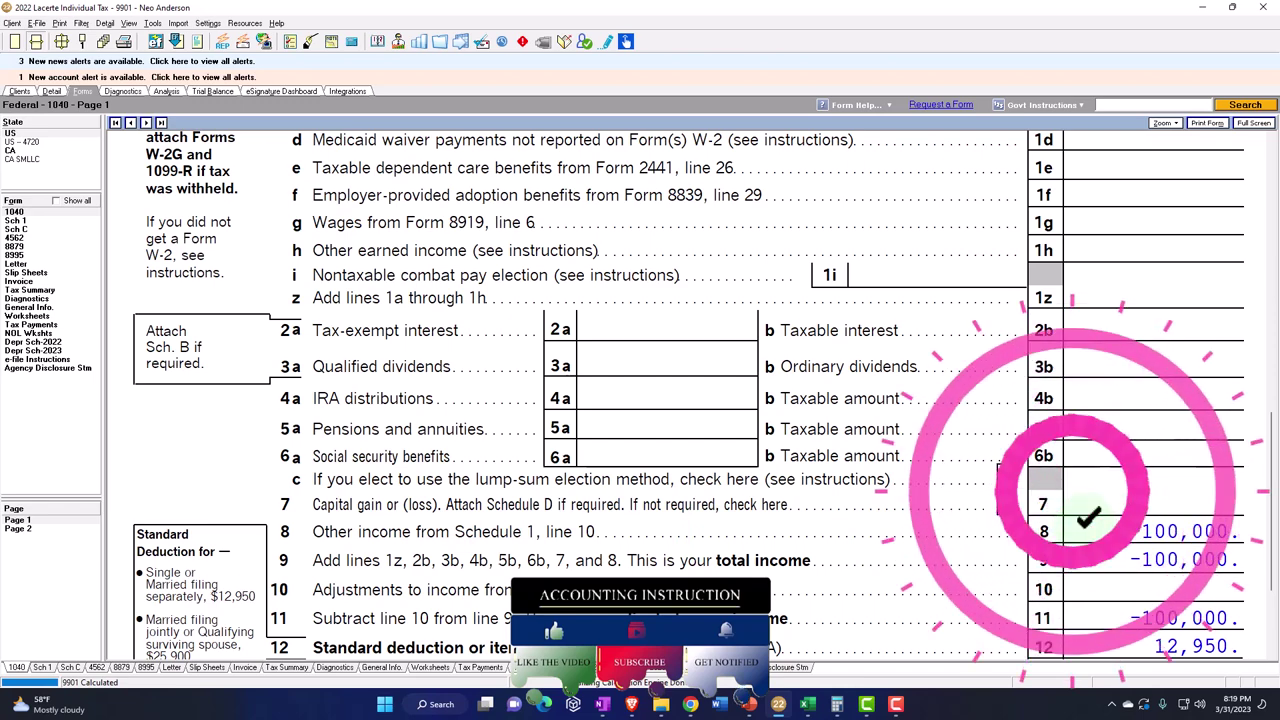
scroll(676, 400, down, 2)
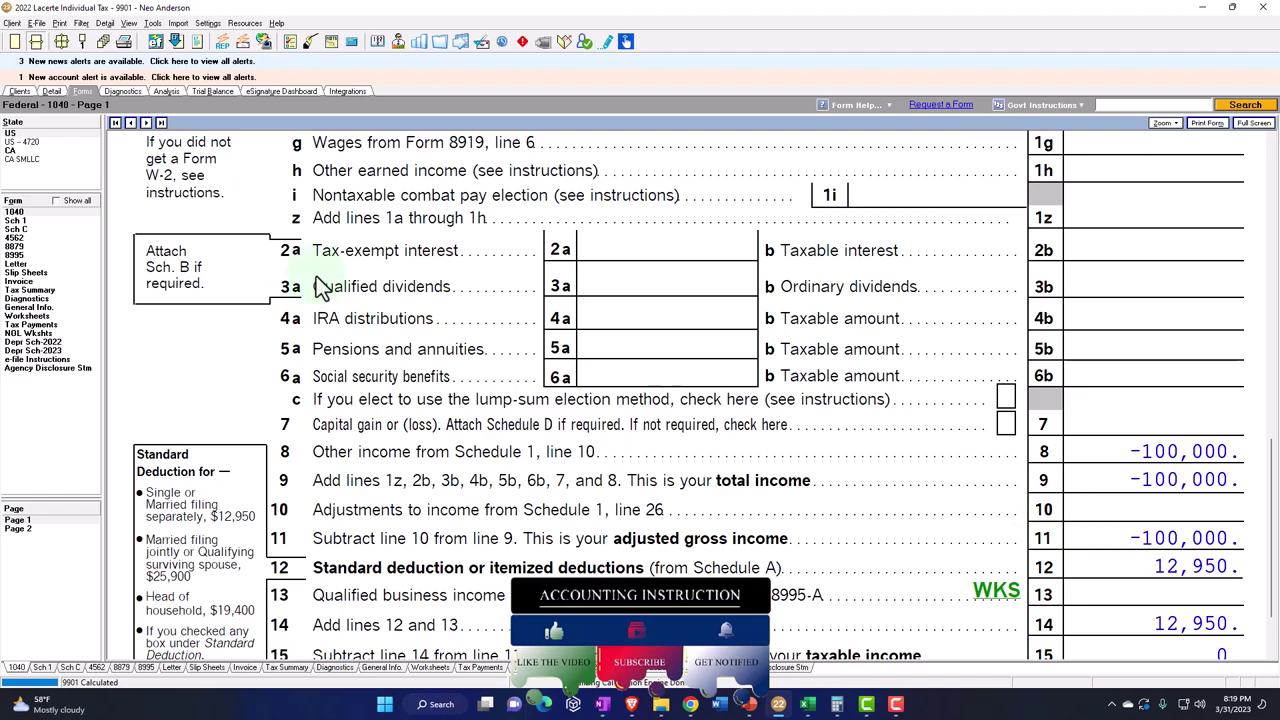
click(52, 93)
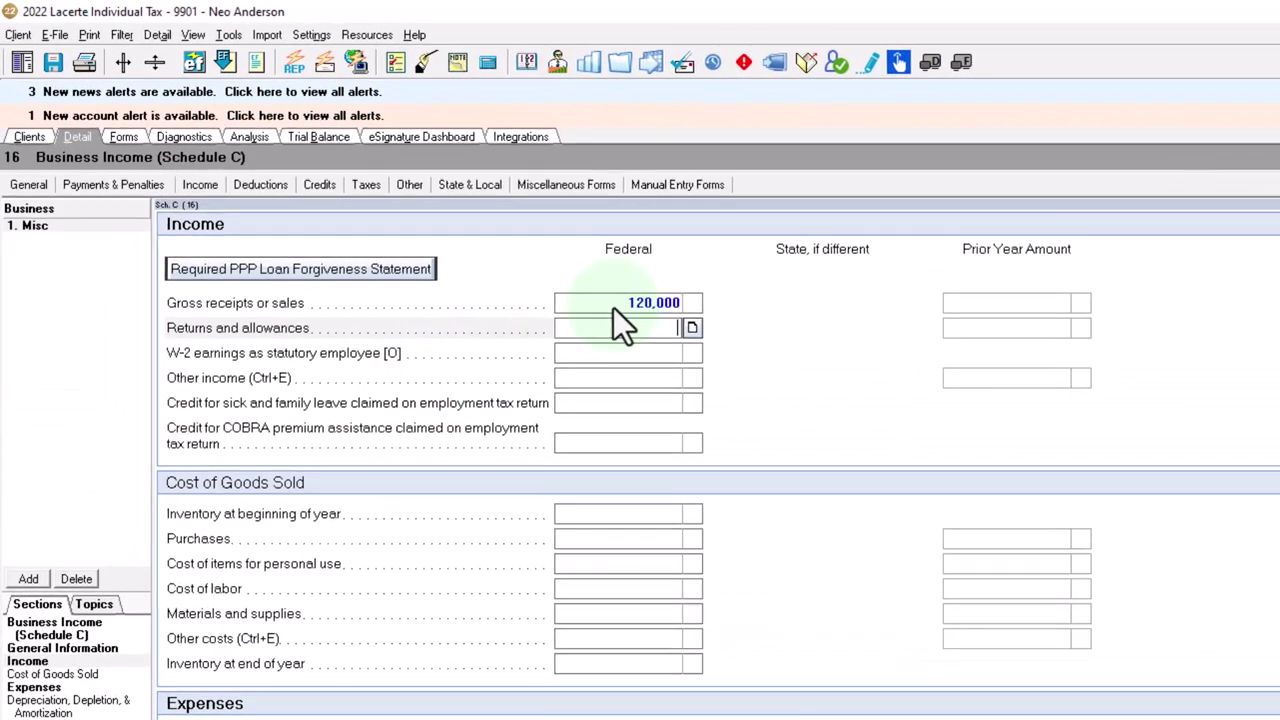
Enter a W-2 in the wages screen with wages of 300,000.
click(210, 191)
click(223, 210)
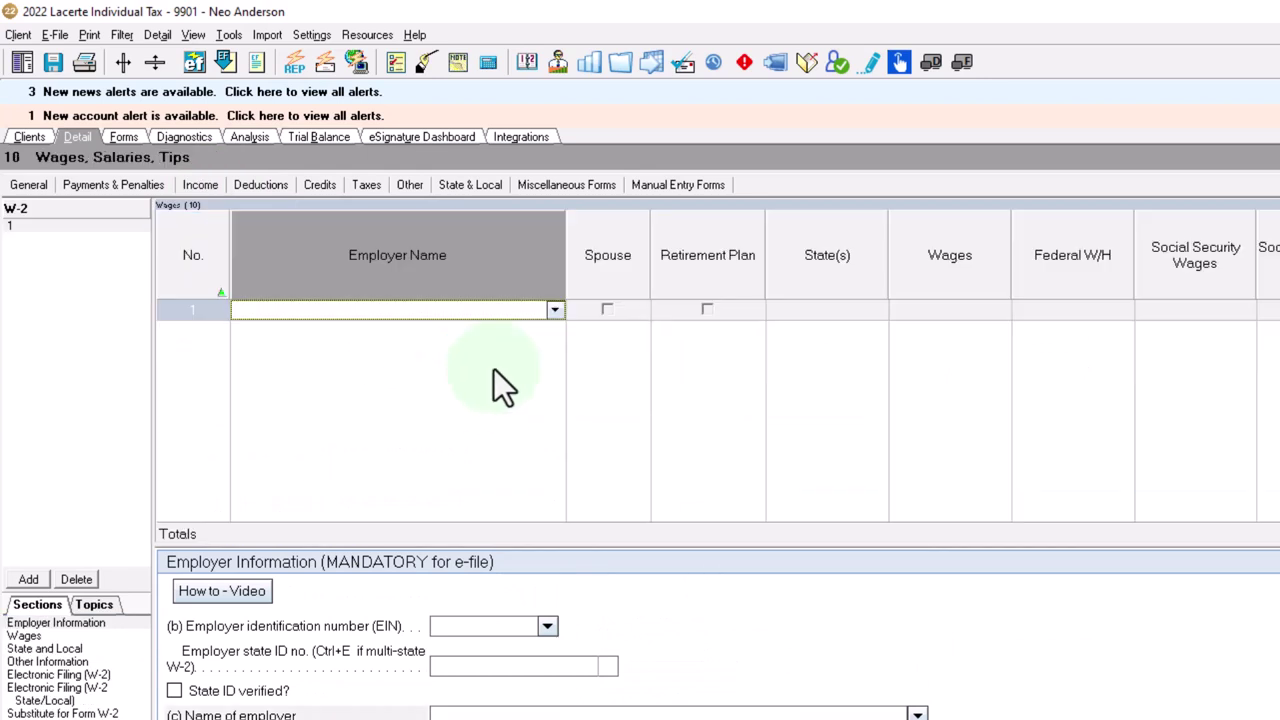
text(W-2 1)
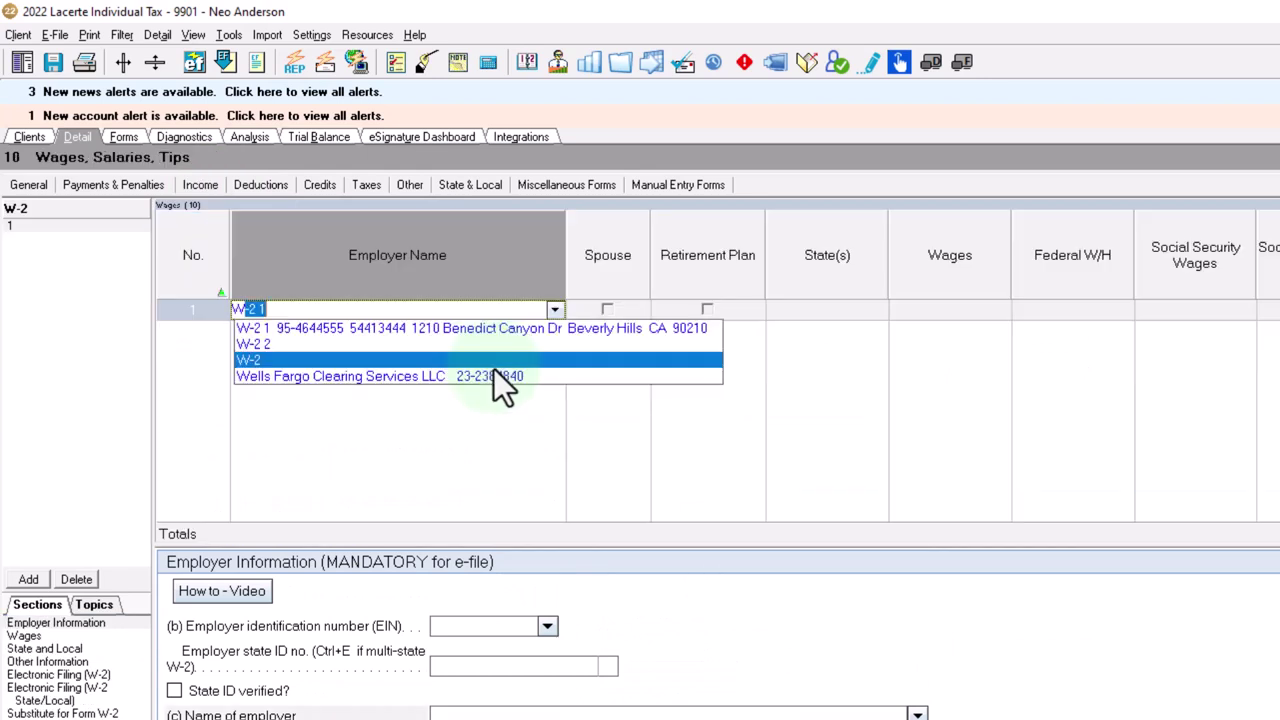
key(Tab)
key(Tab)
key(Tab)
key(Tab)
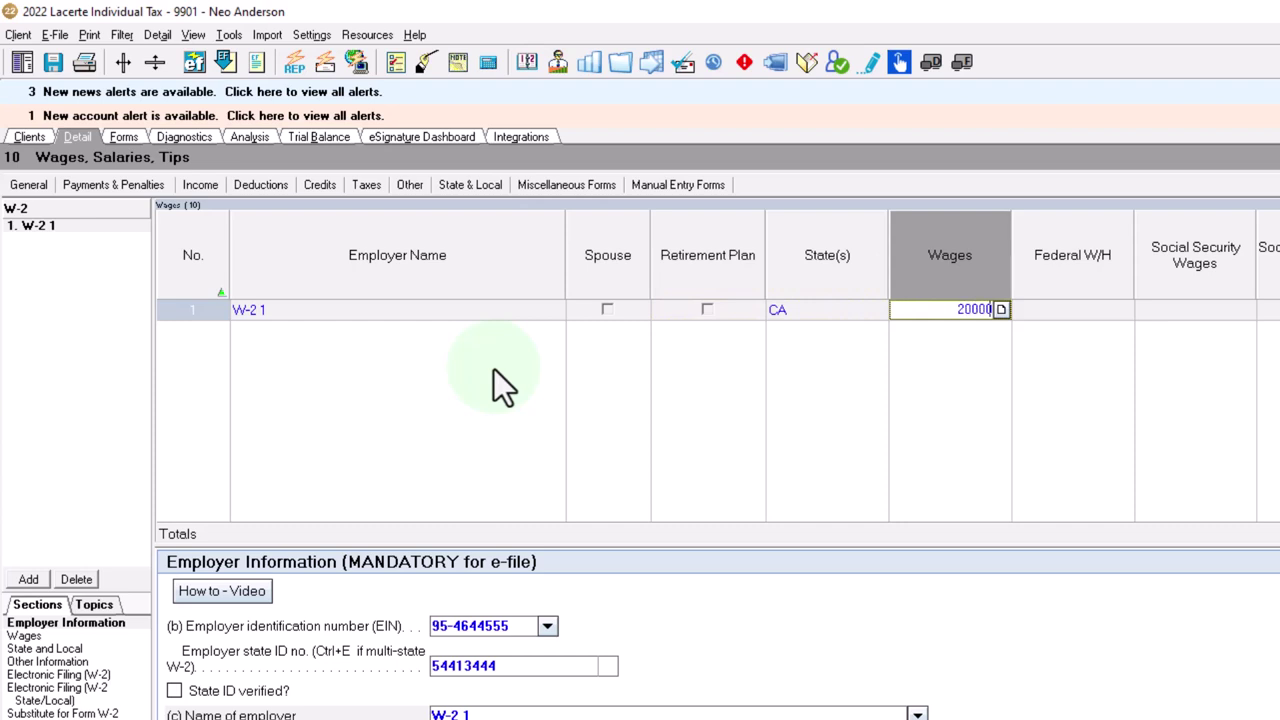
text(30,000)
key(Tab)
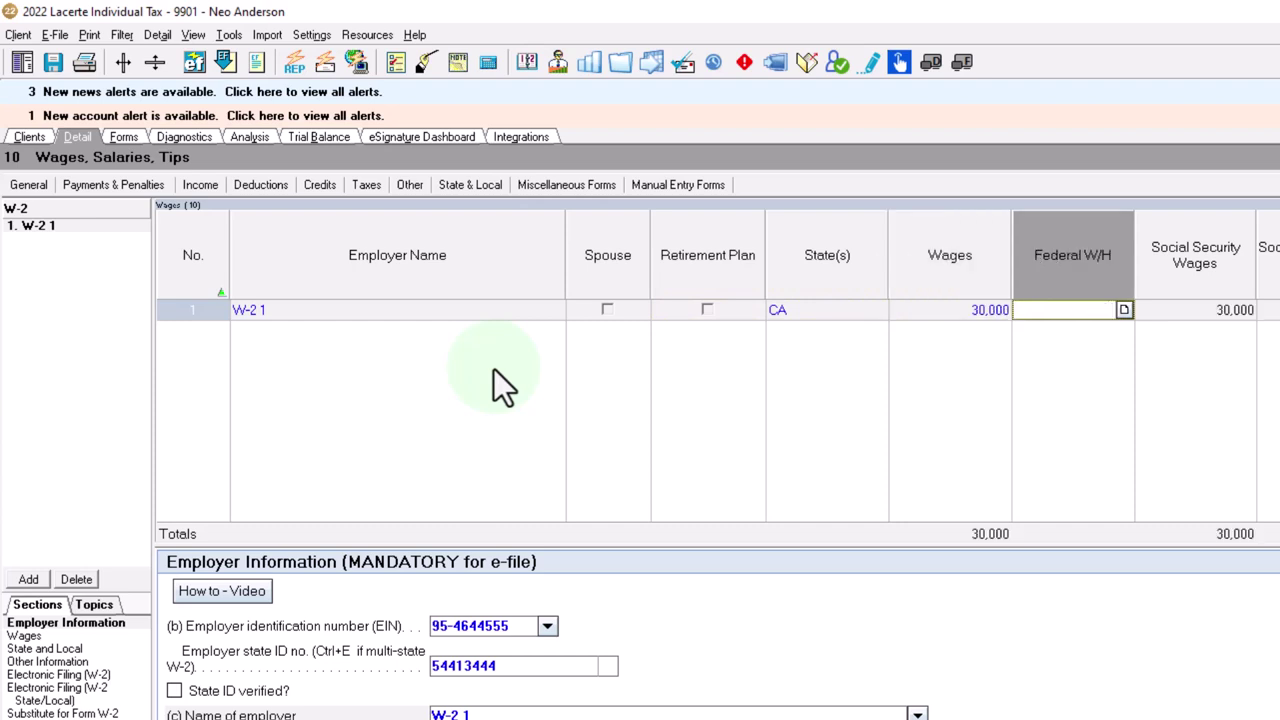
click(930, 306)
click(930, 306)
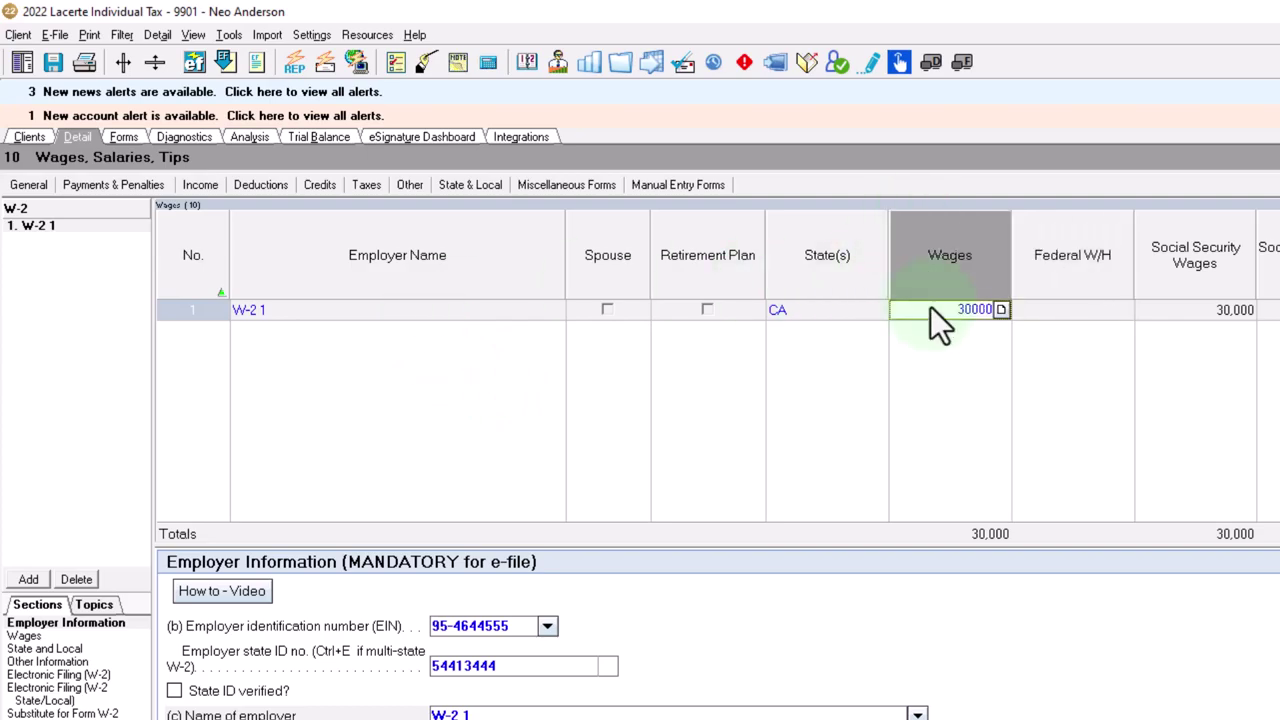
text(0)
key(Tab)
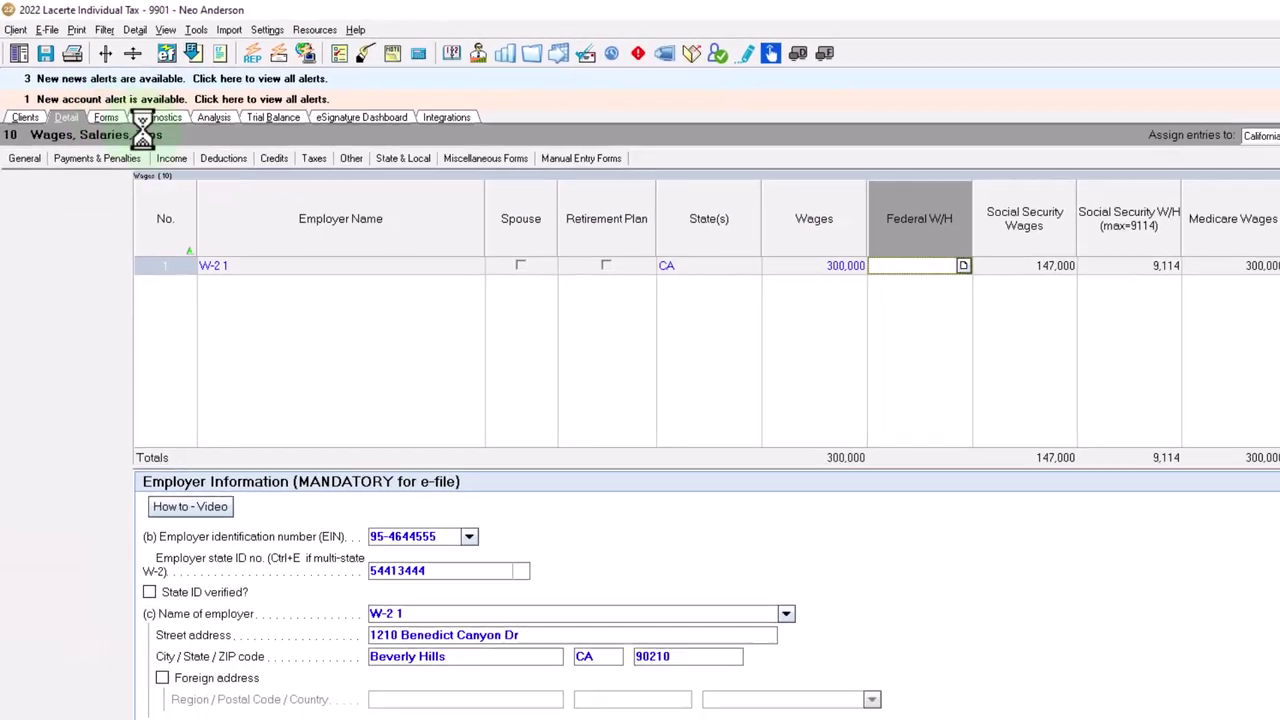
Confirm Form 1040 shows 200,000 total income and 187,050 taxable income, then return to W-2 entries.
scroll(1003, 366, up, 3)
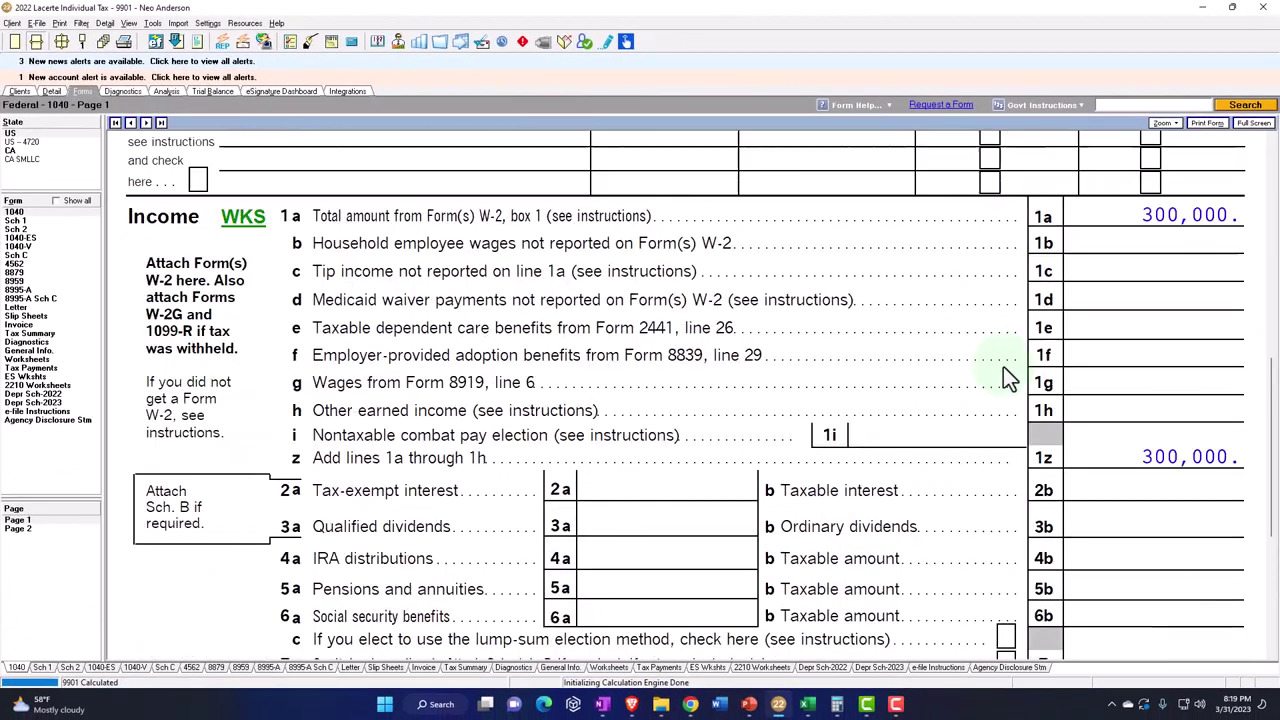
scroll(1005, 368, down, 4)
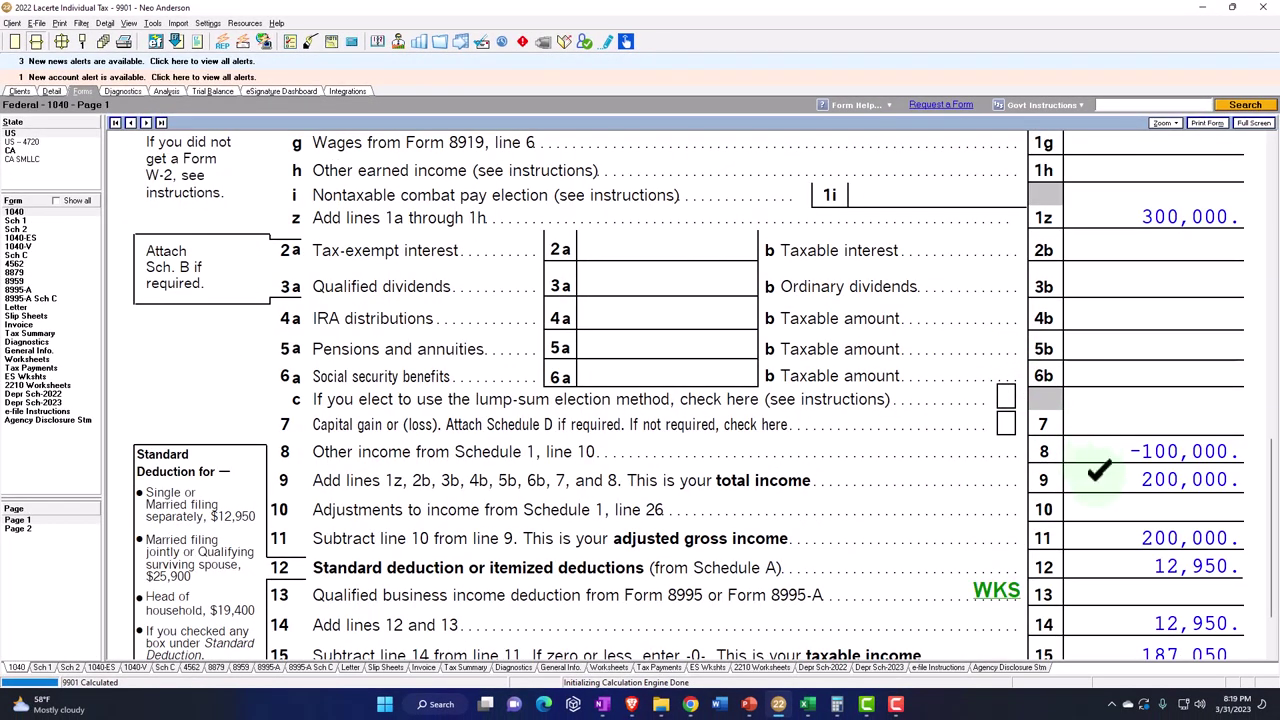
scroll(1098, 470, down, 2)
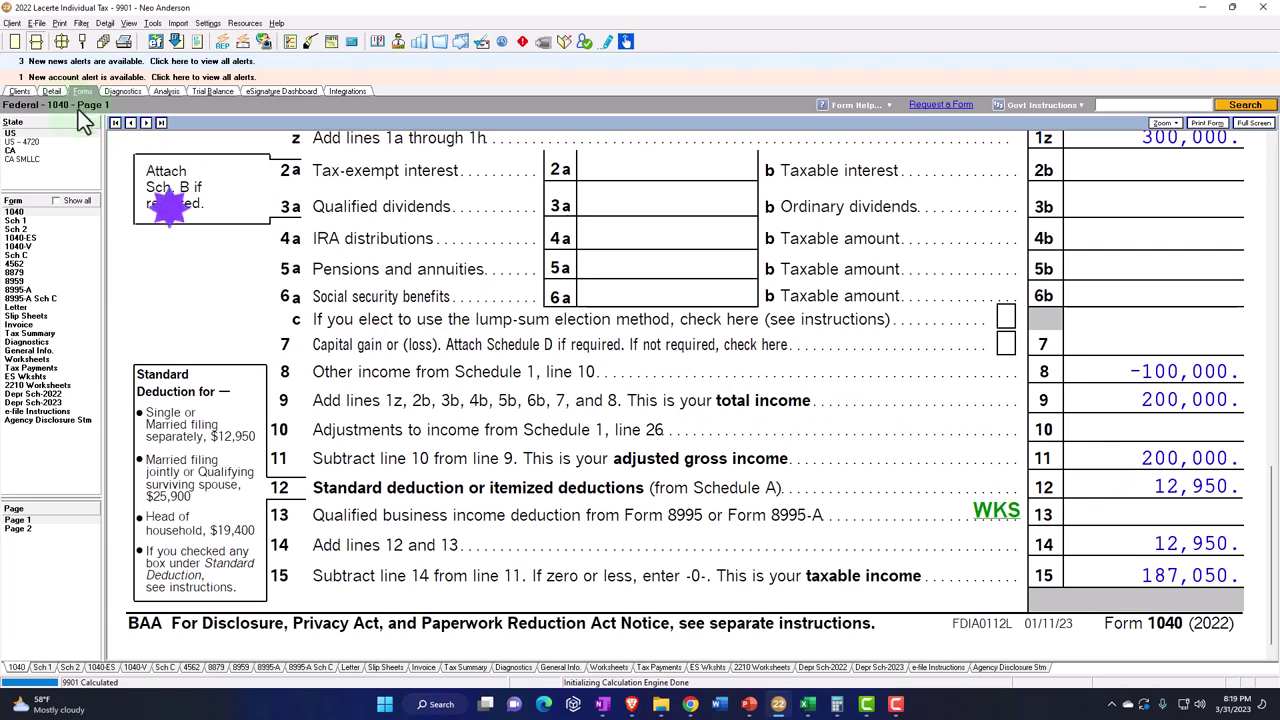
click(51, 91)
Delete the W-2 record, confirming with Yes.
click(310, 207)
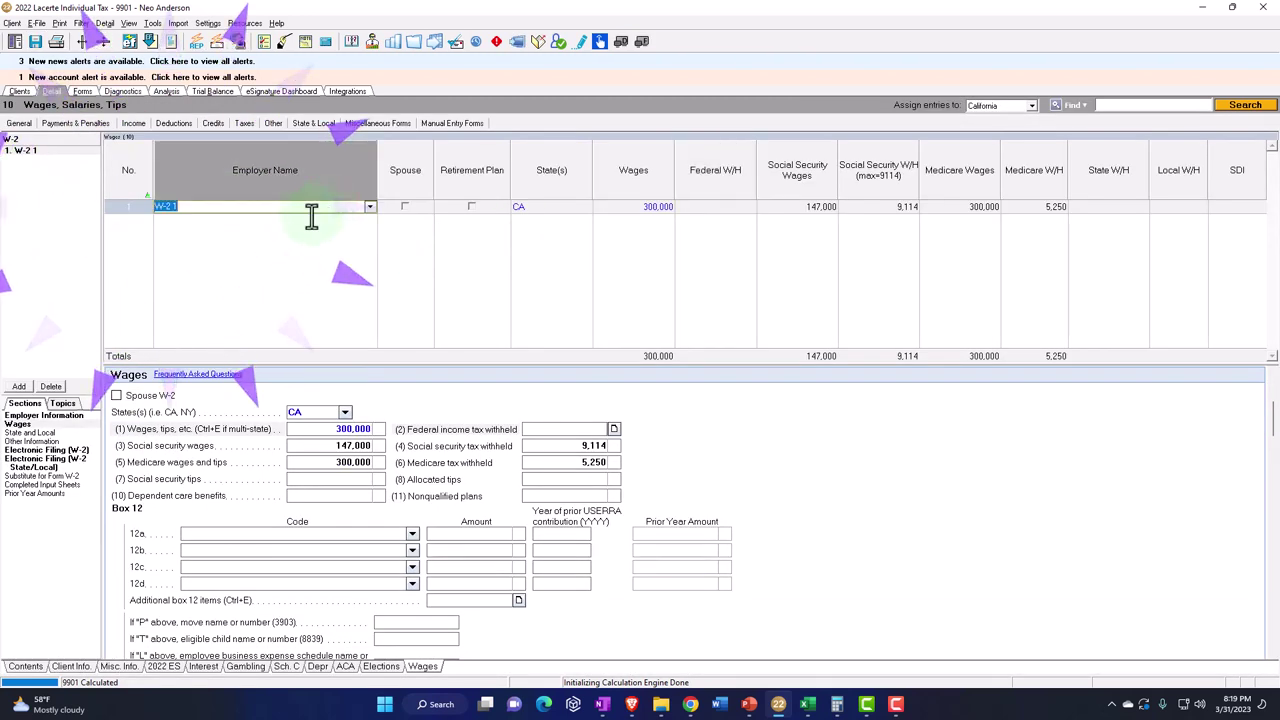
click(50, 386)
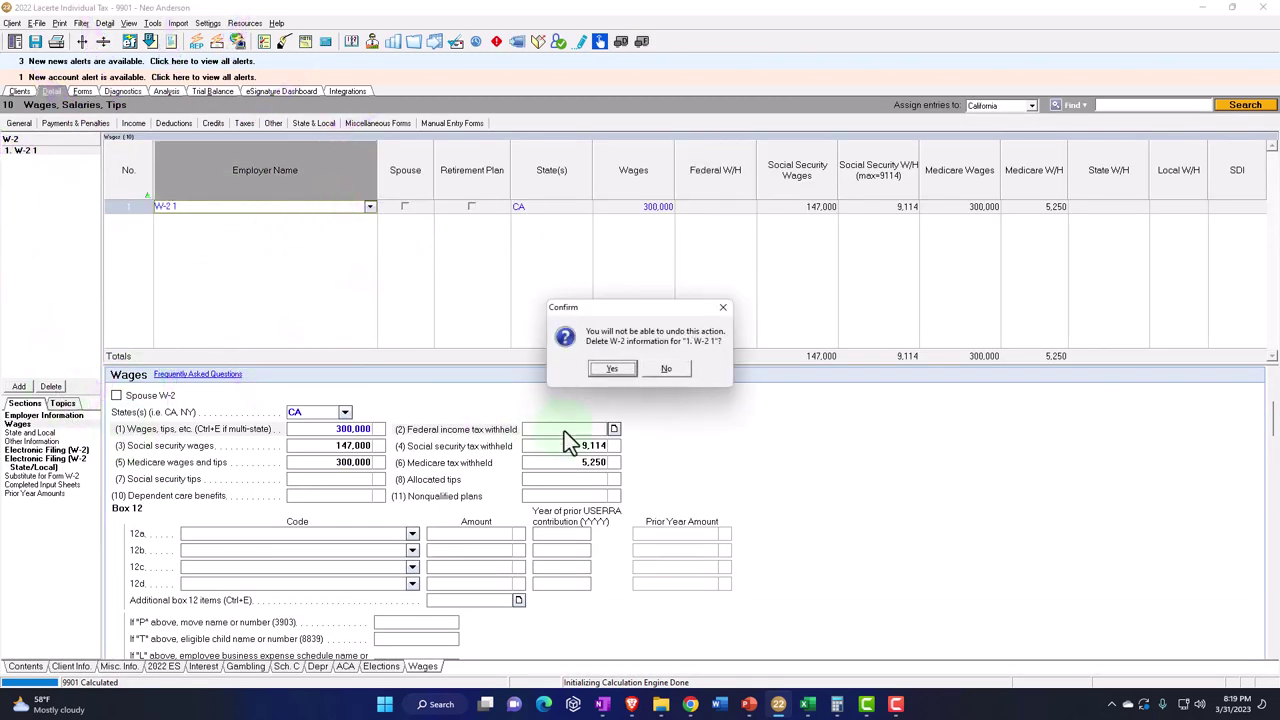
click(612, 369)
Check the NOL worksheet's -100,000 net operating loss, then return to W-2 entry.
click(82, 91)
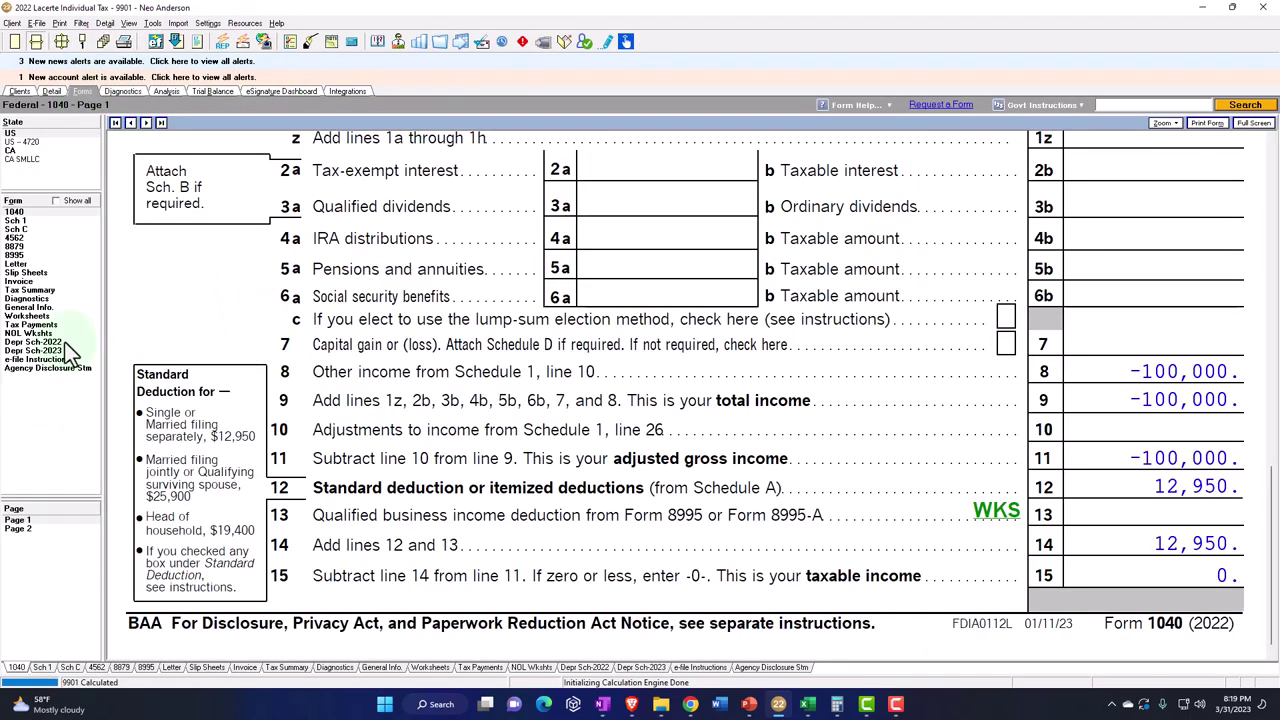
click(44, 334)
scroll(480, 386, down, 6)
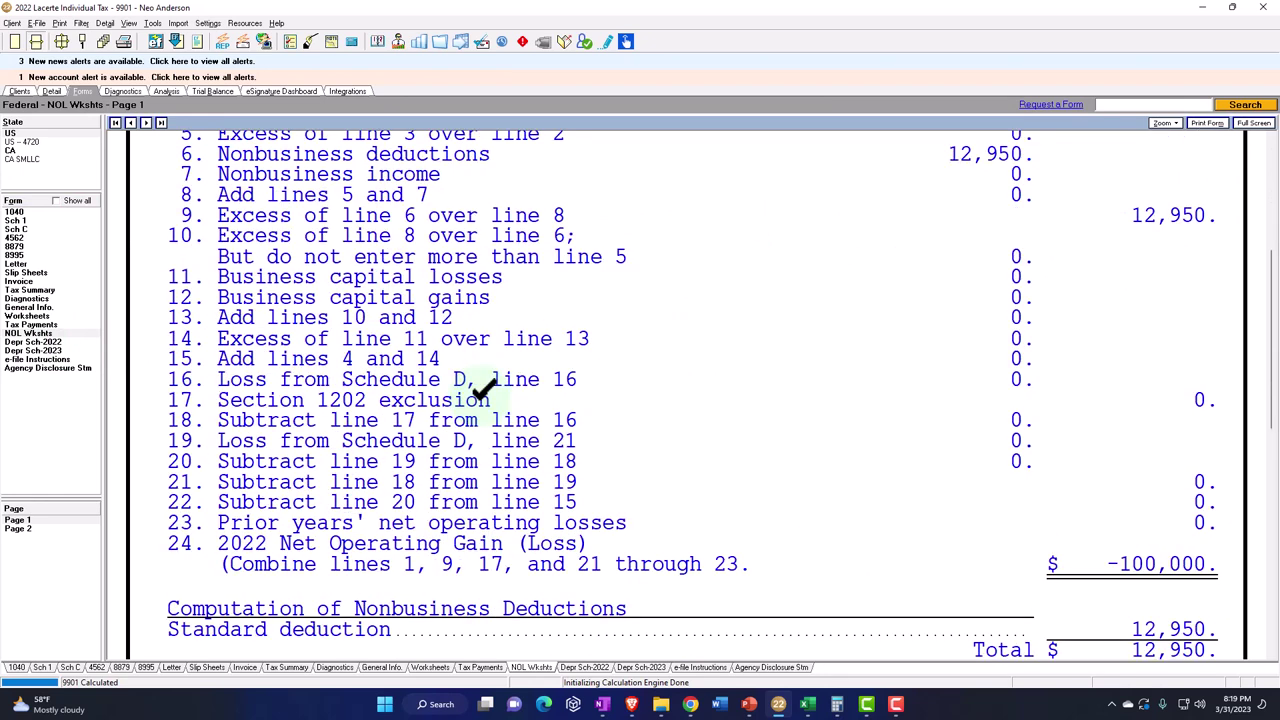
click(52, 91)
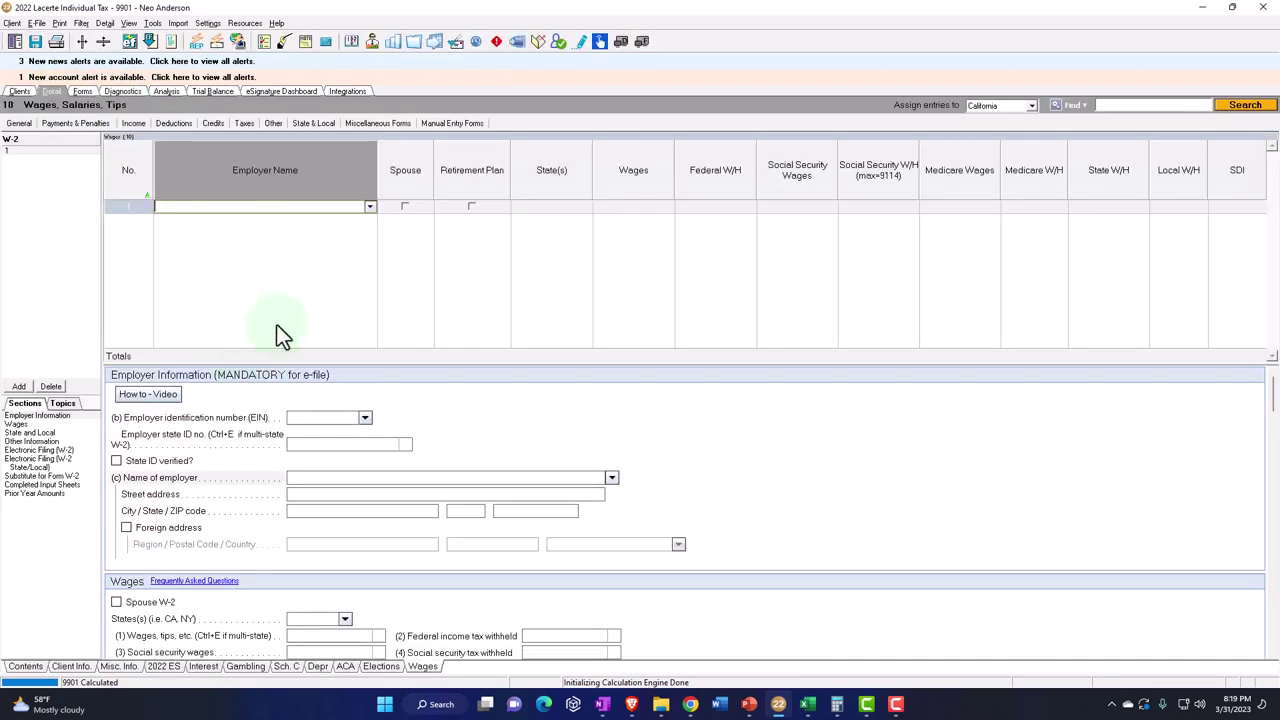
Enter 200,000 as the equipment's Current Section 179 amount on the Depreciation screen.
click(173, 123)
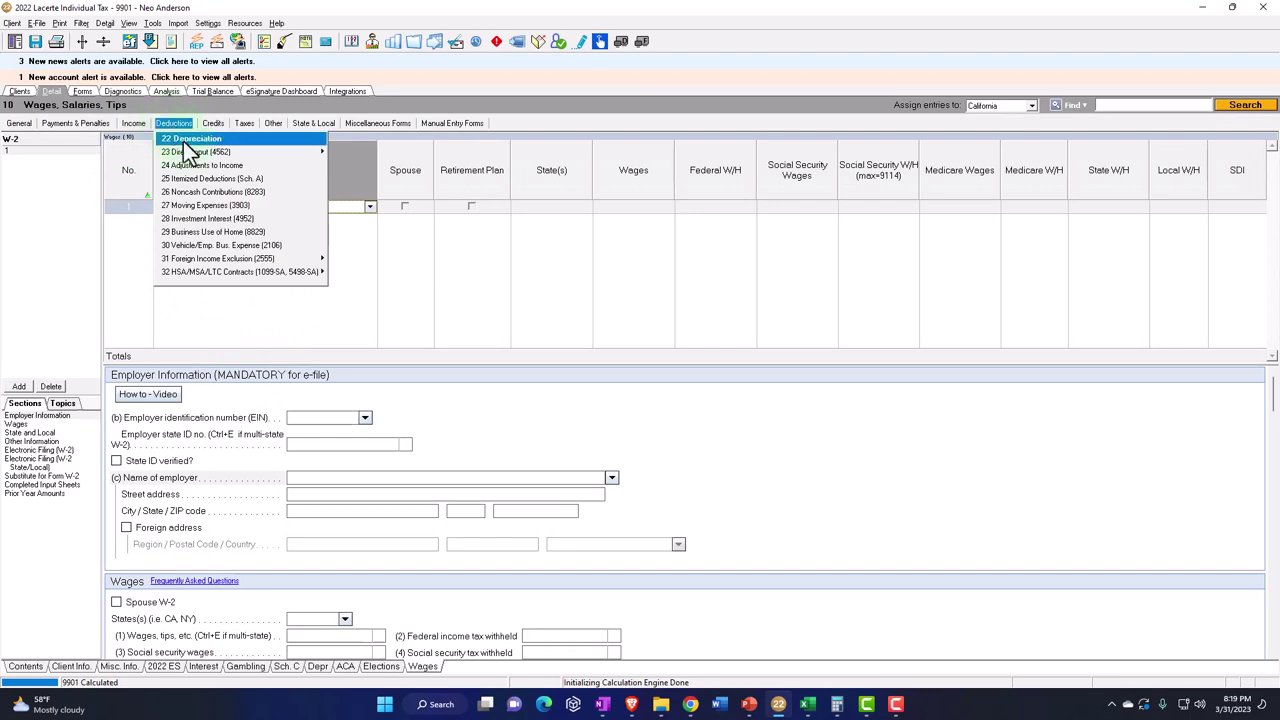
click(184, 141)
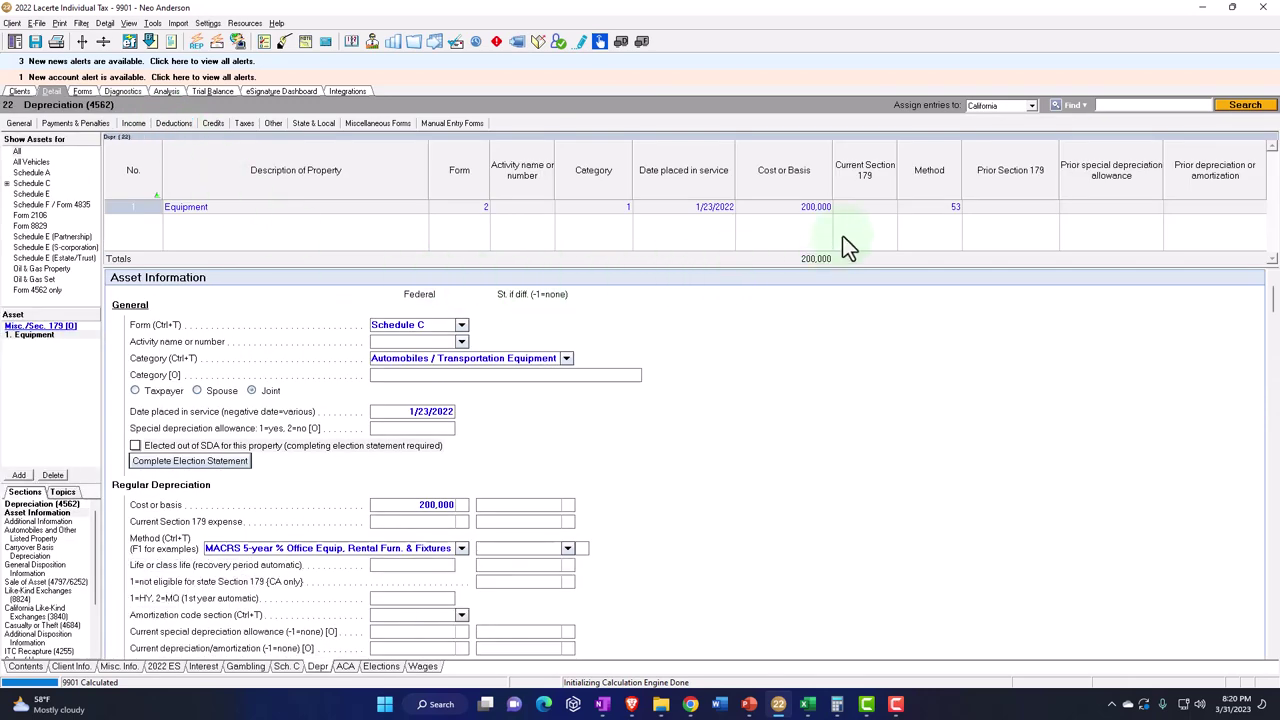
click(855, 207)
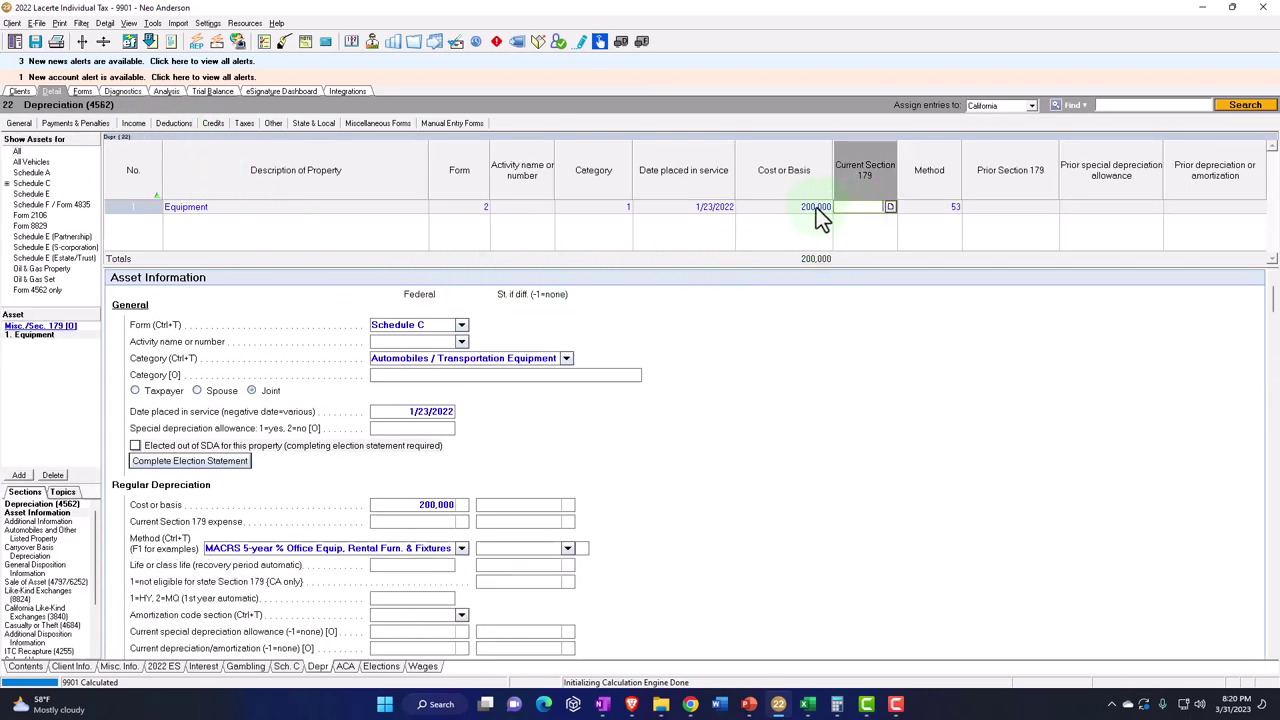
click(816, 210)
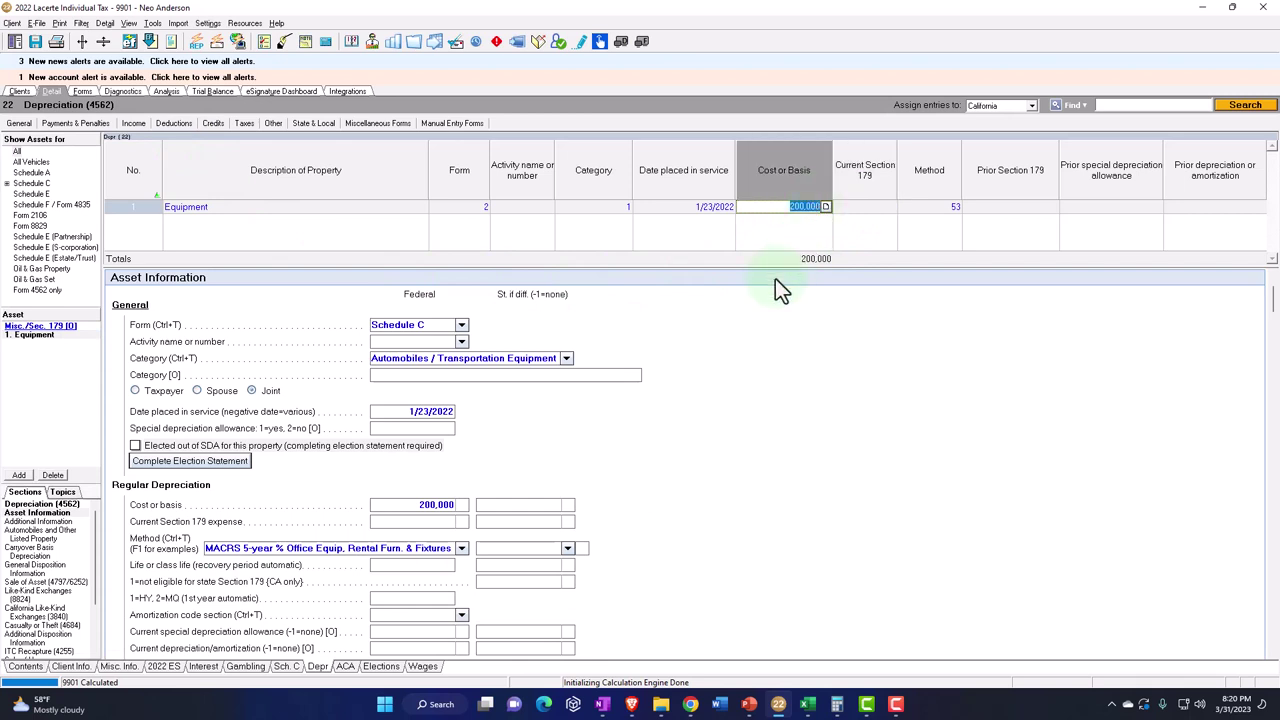
key(Tab)
text(200000)
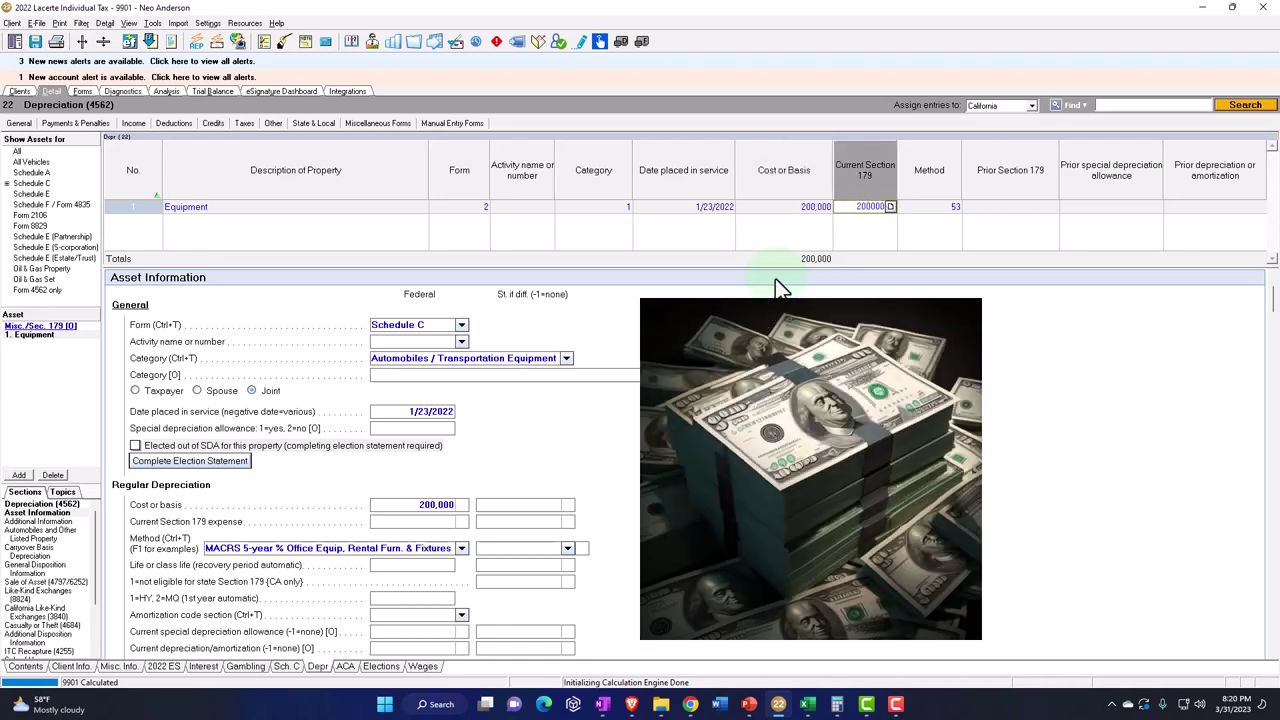
key(Tab)
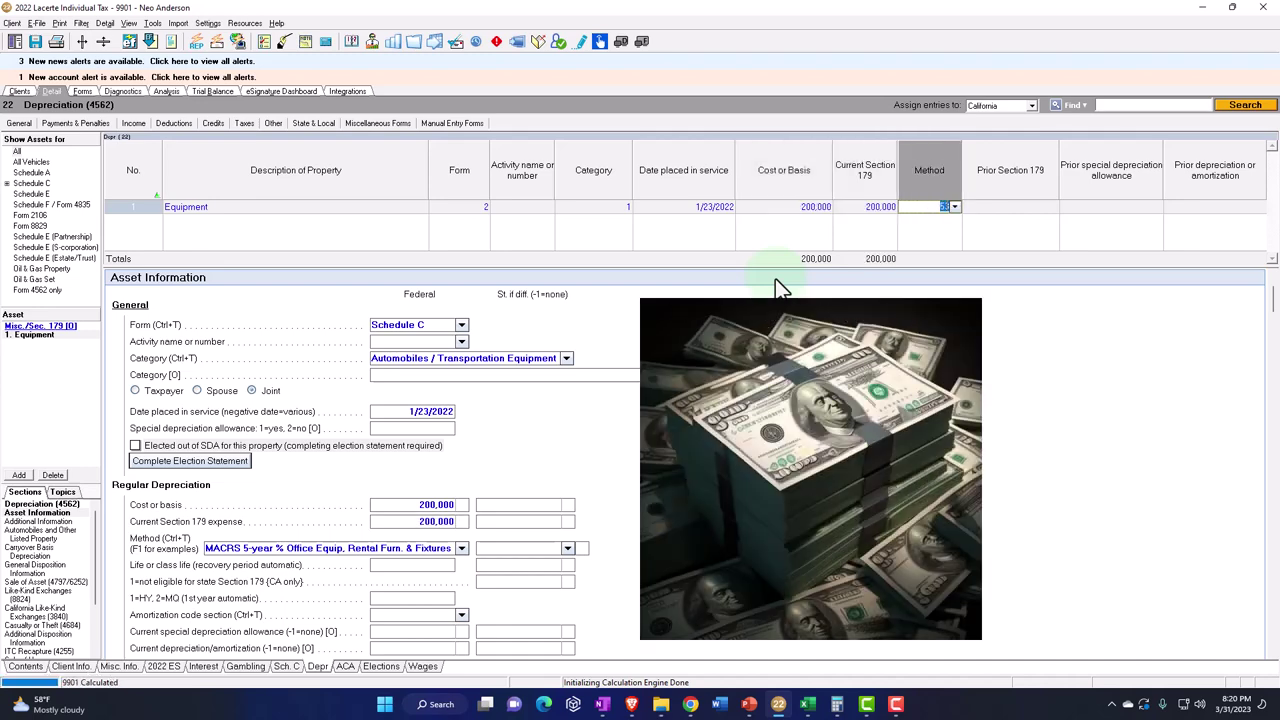
Review the 2022 Regular depreciation schedule and Form 4562's line 11 limit of 100,000 with 100,000 carryover.
click(82, 91)
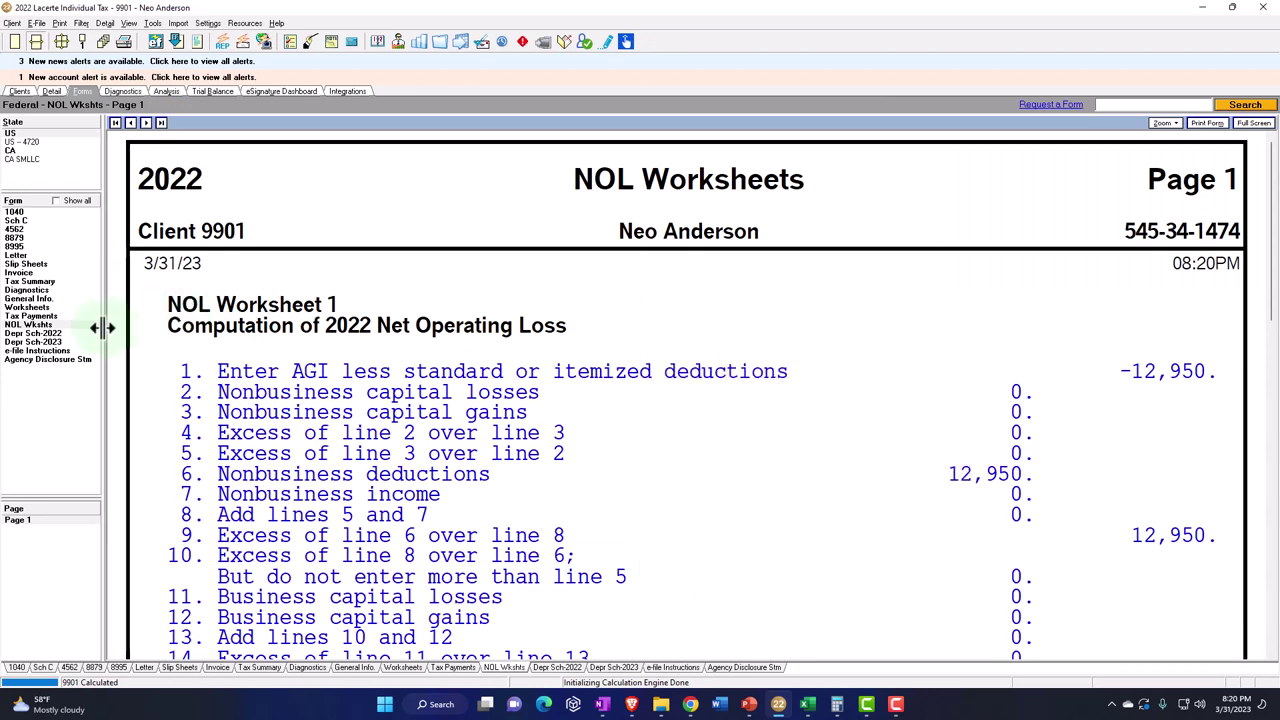
click(60, 334)
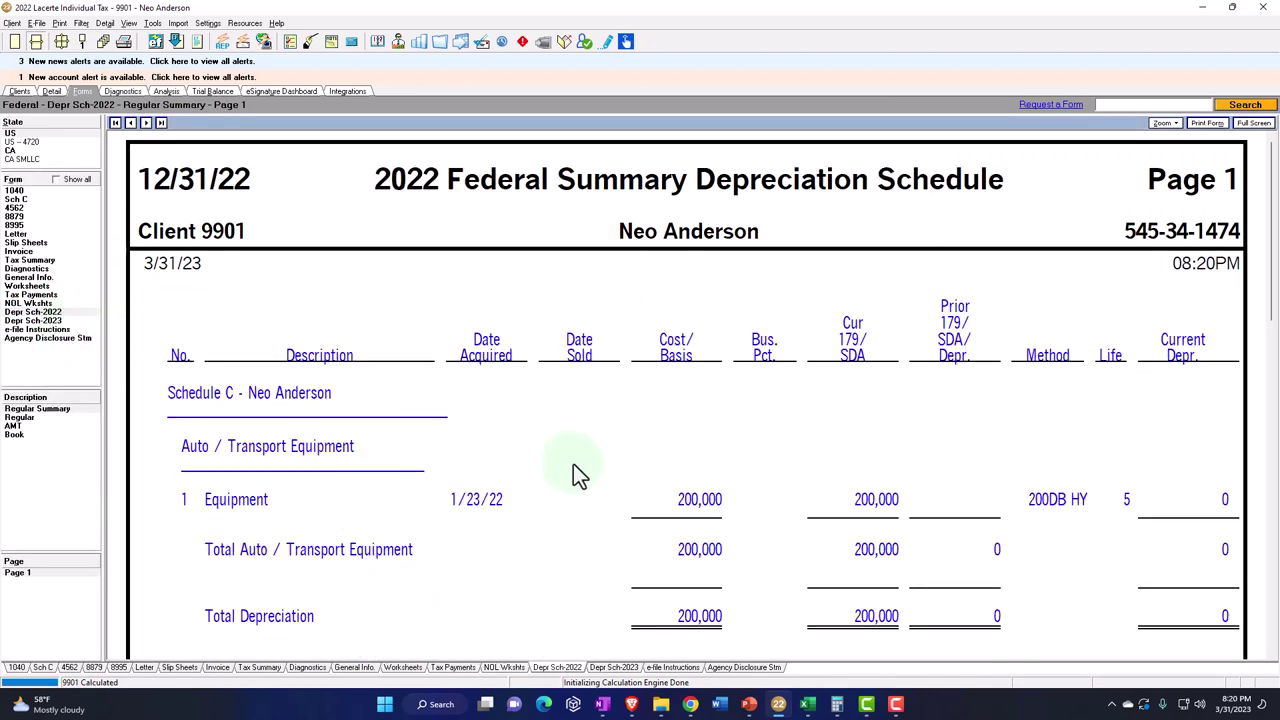
click(42, 417)
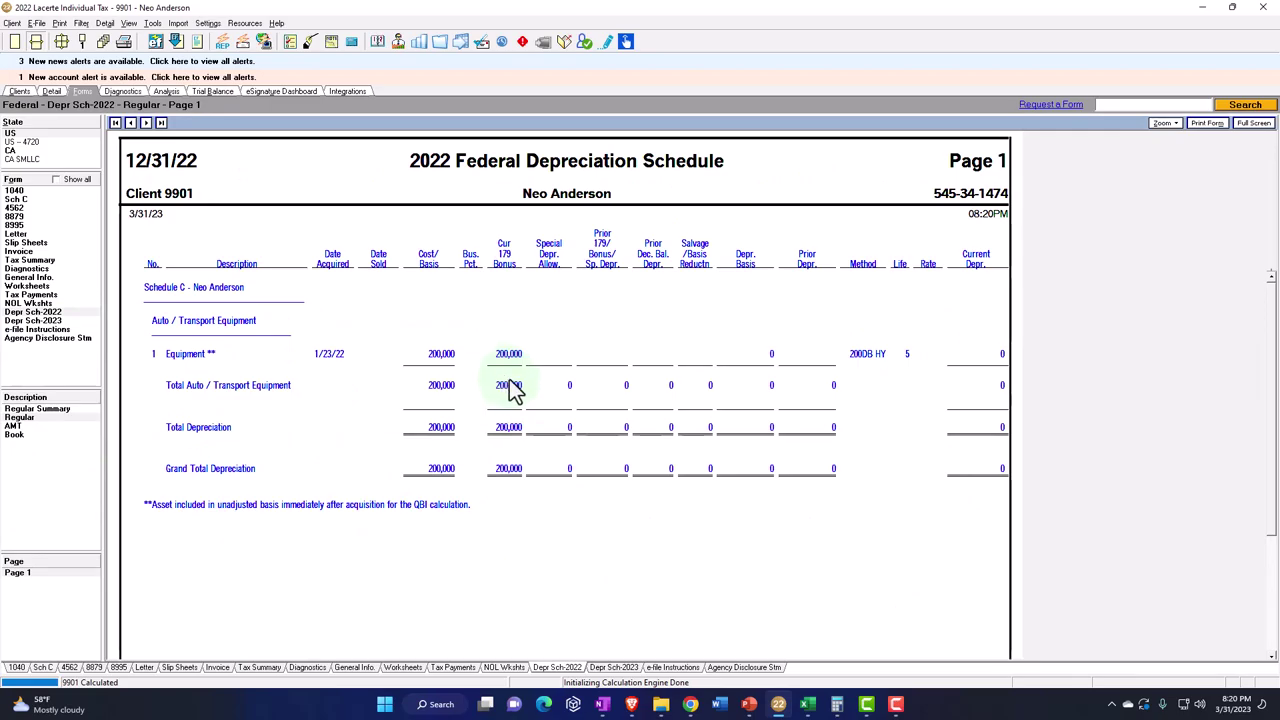
click(36, 208)
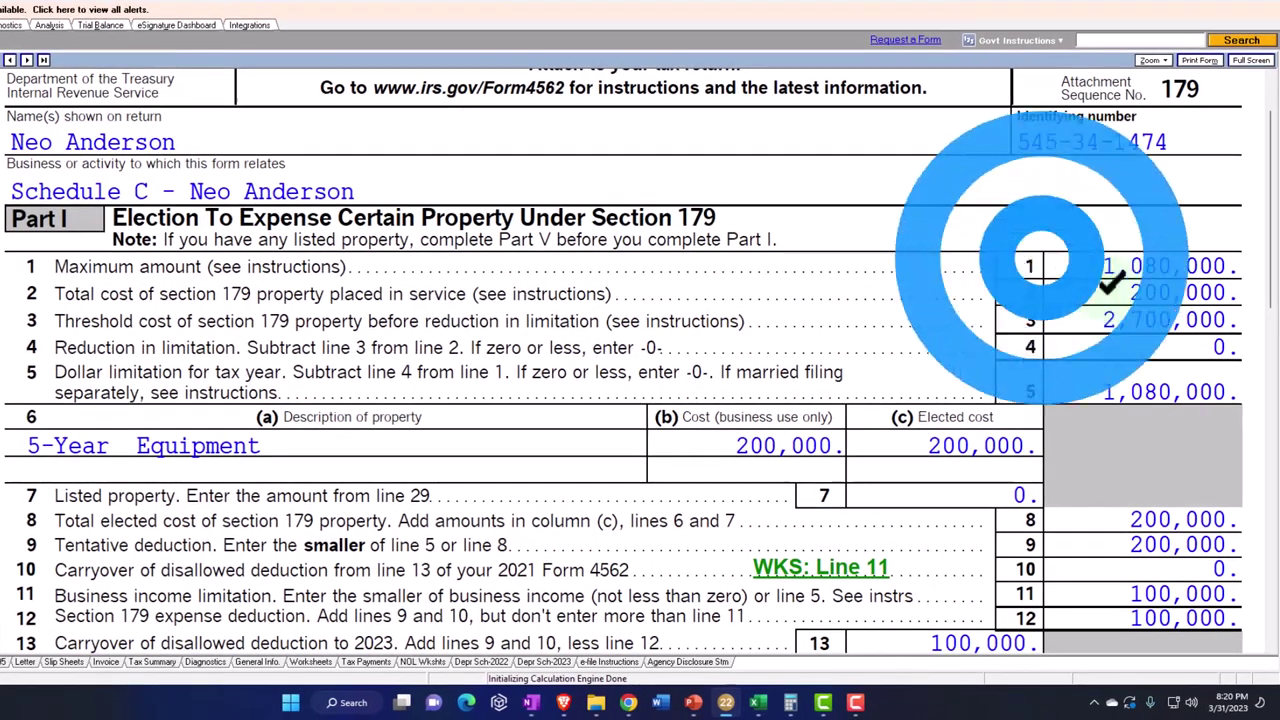
scroll(1110, 285, down, 3)
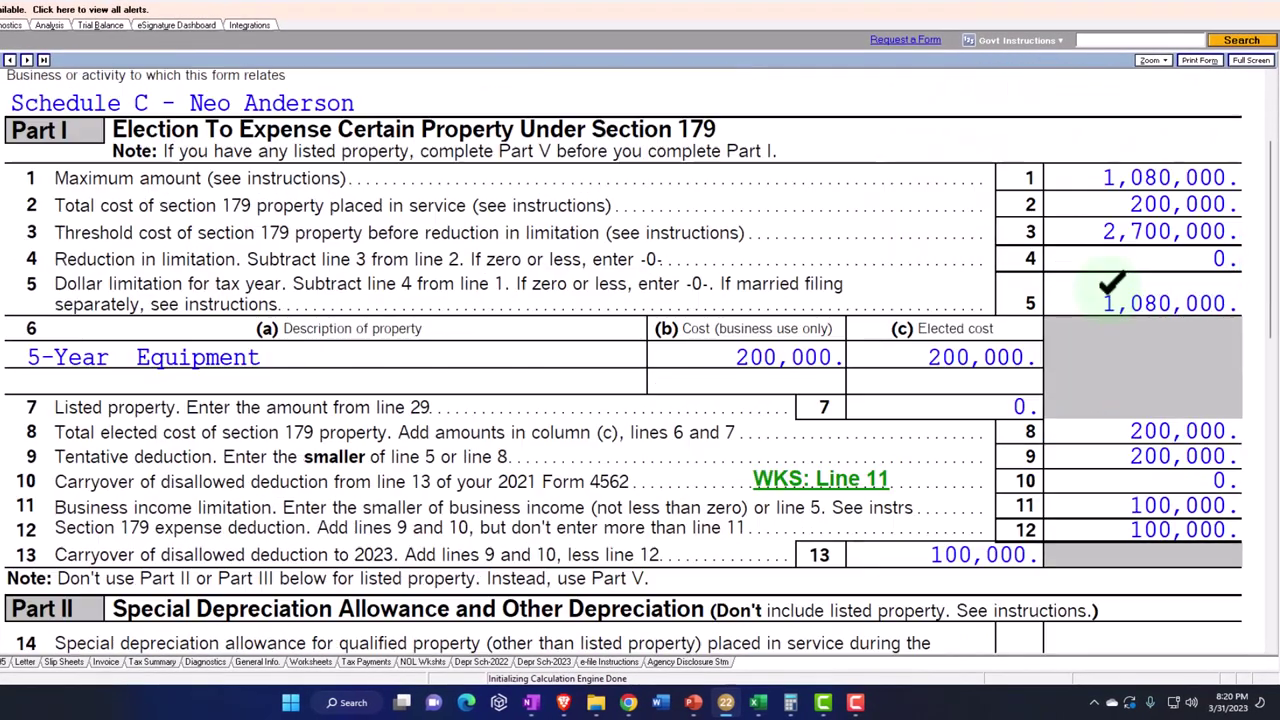
click(1085, 503)
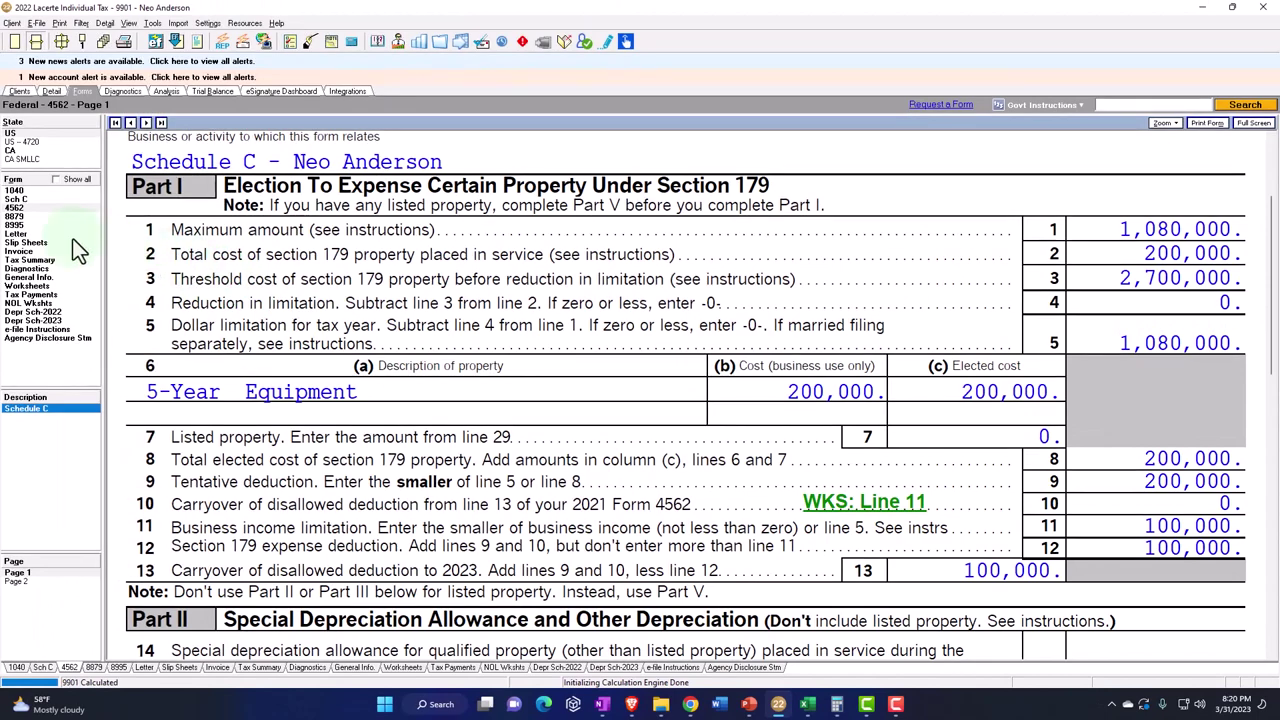
click(14, 190)
scroll(787, 426, down, 10)
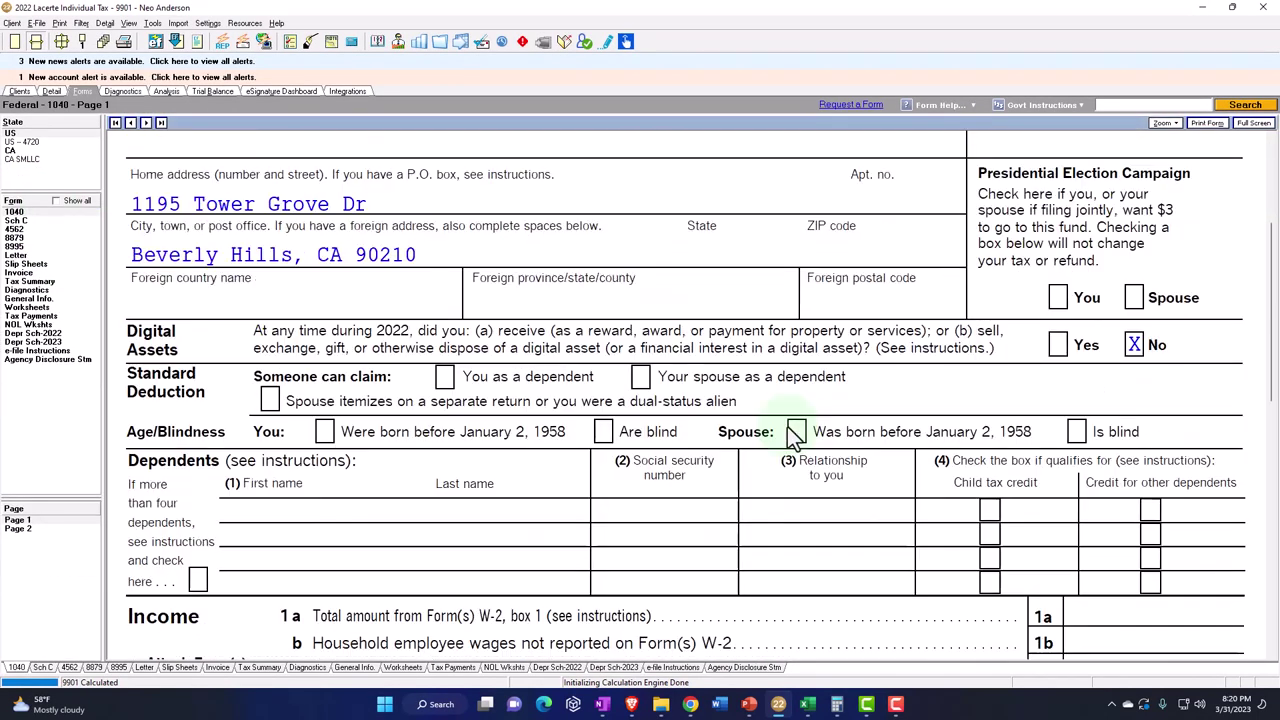
scroll(787, 436, down, 3)
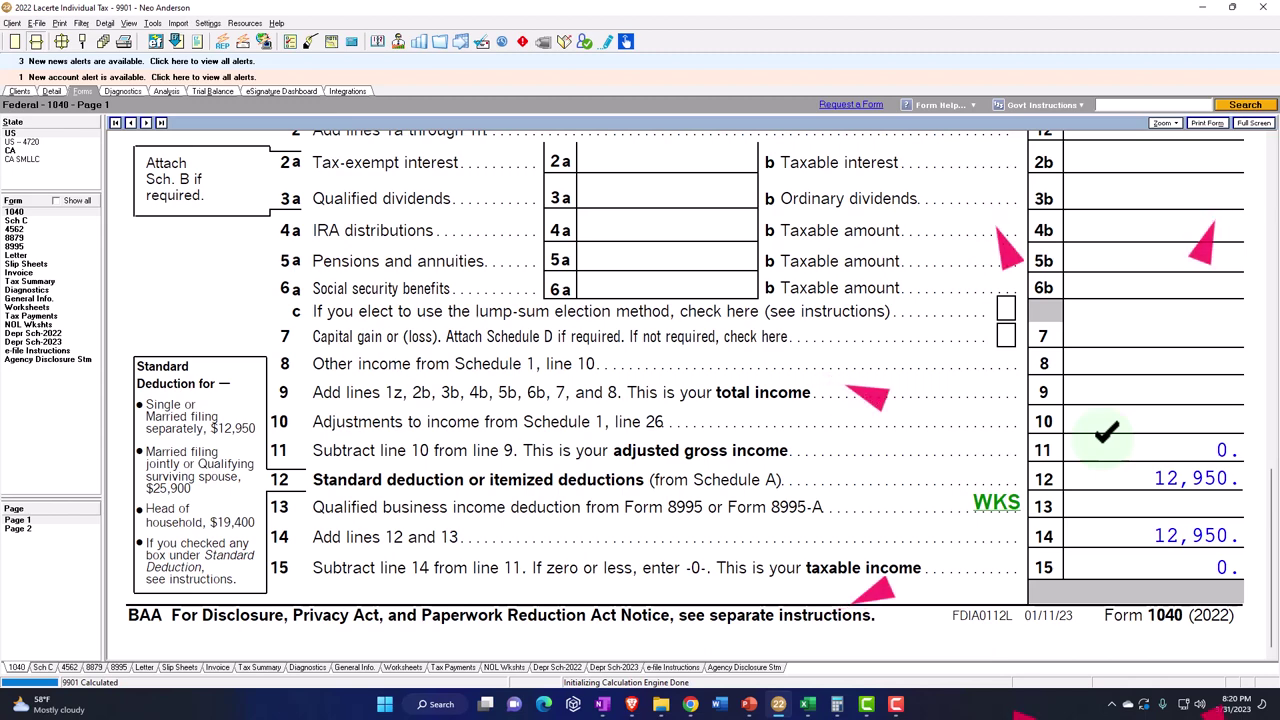
click(15, 229)
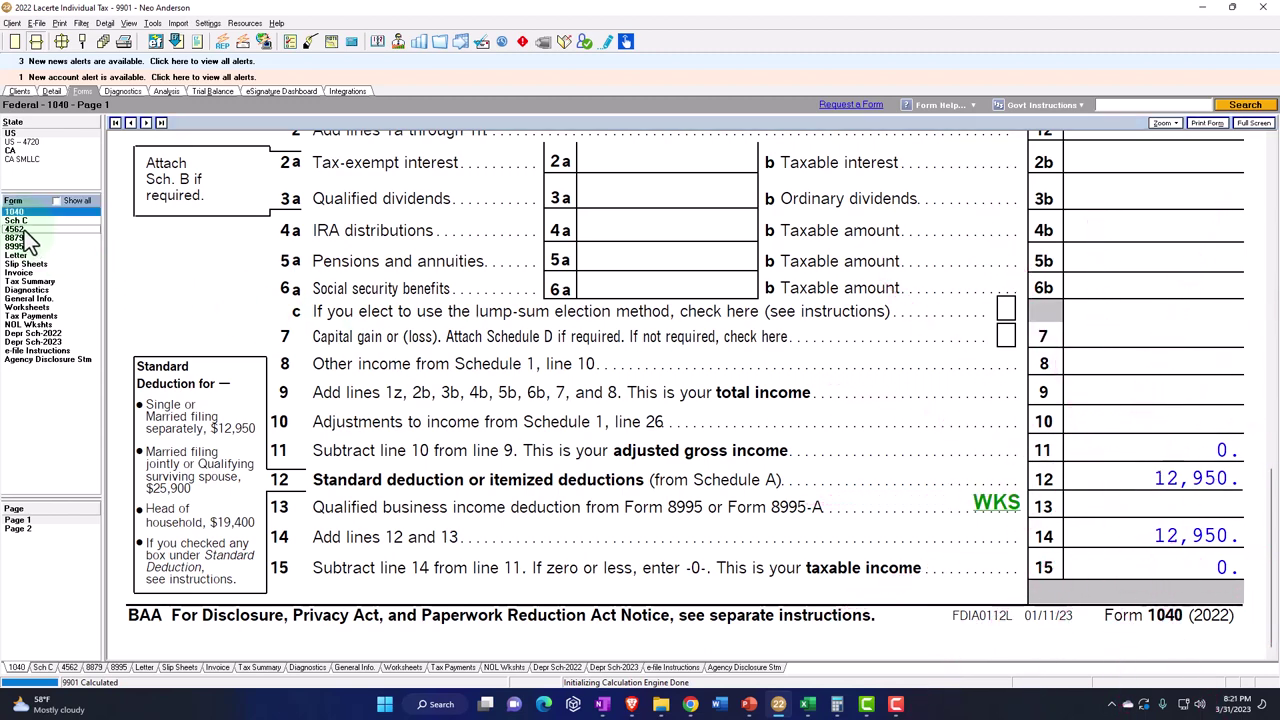
scroll(700, 450, down, 5)
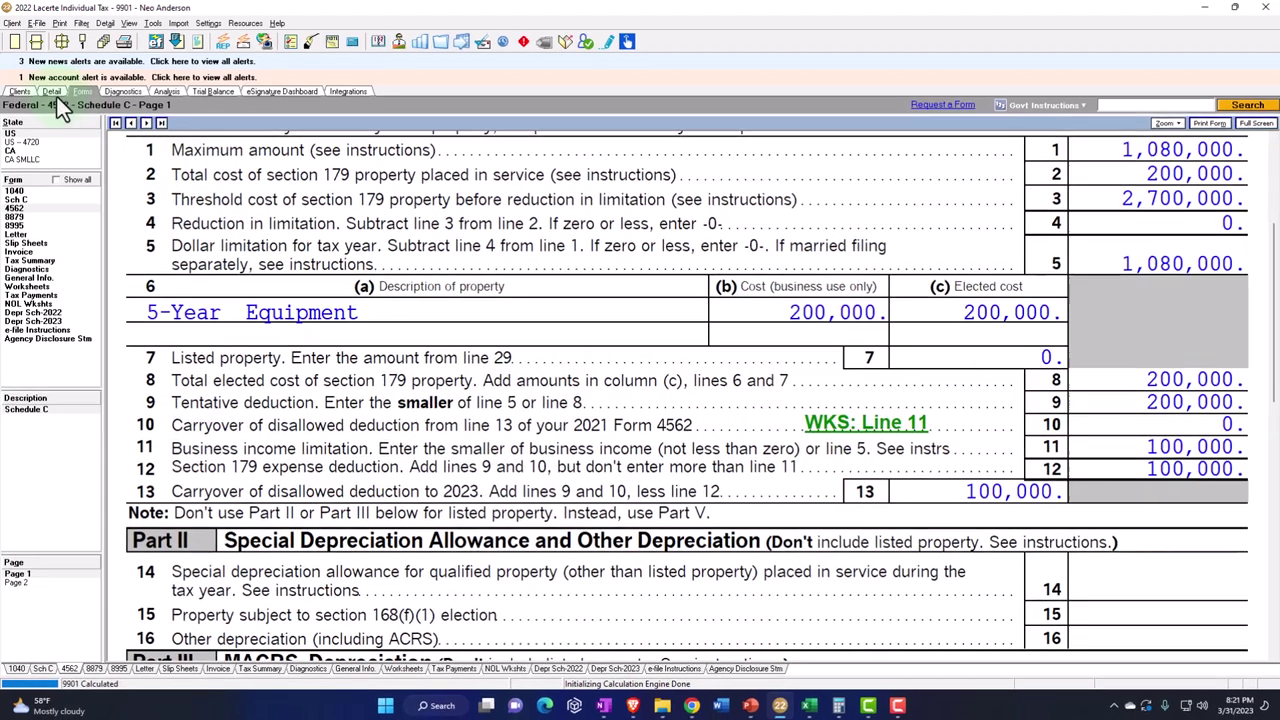
Add a W-2 from Wells Fargo Clearing Services LLC with 300,000 wages.
click(53, 94)
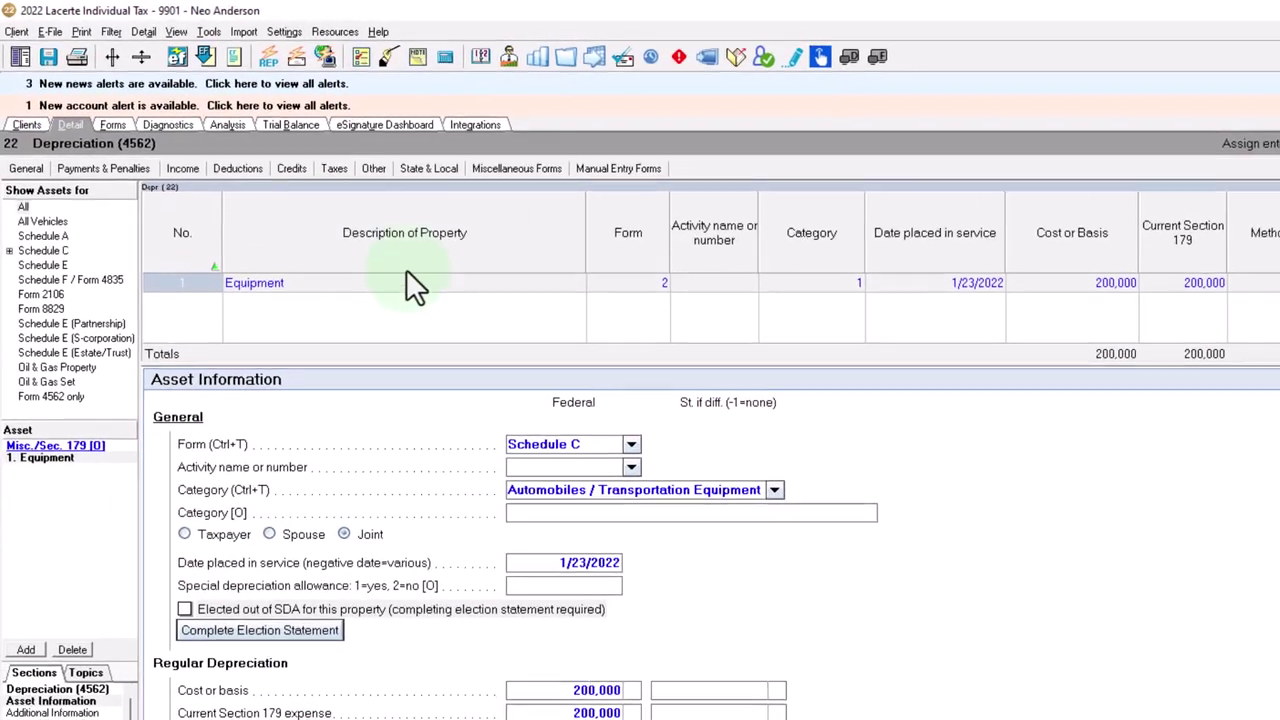
click(181, 174)
click(201, 193)
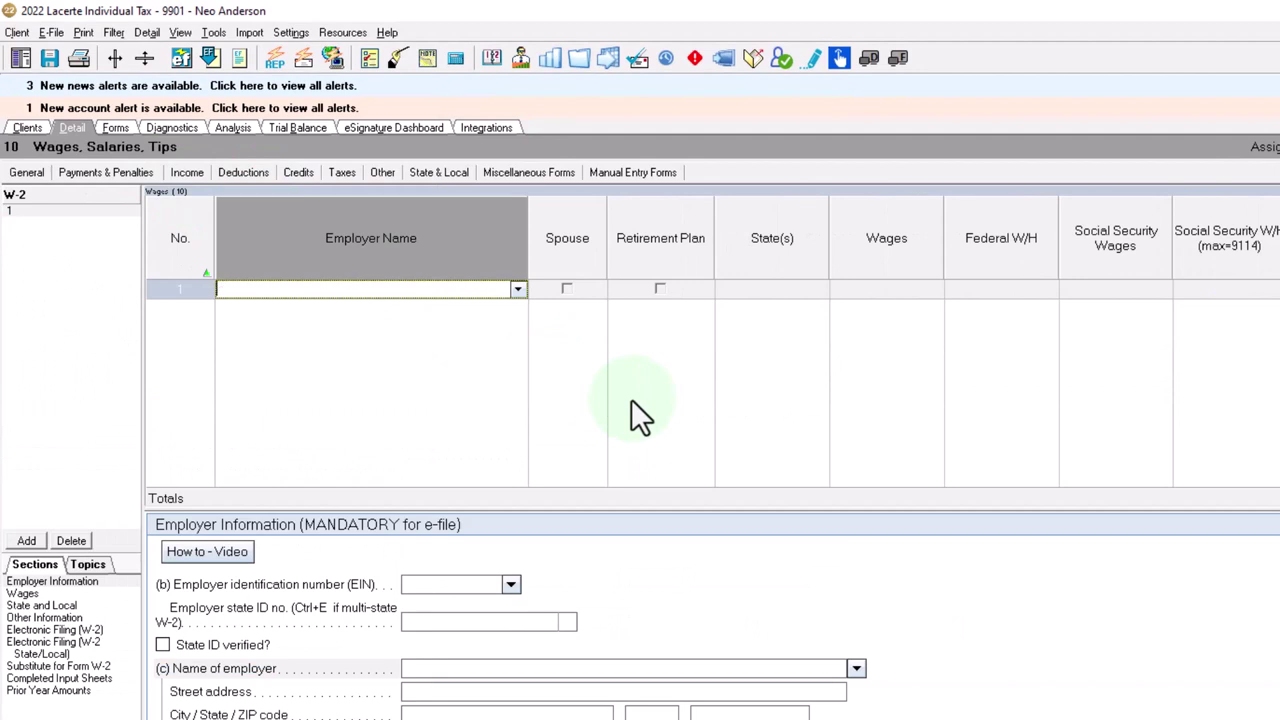
text(W)
key(Return)
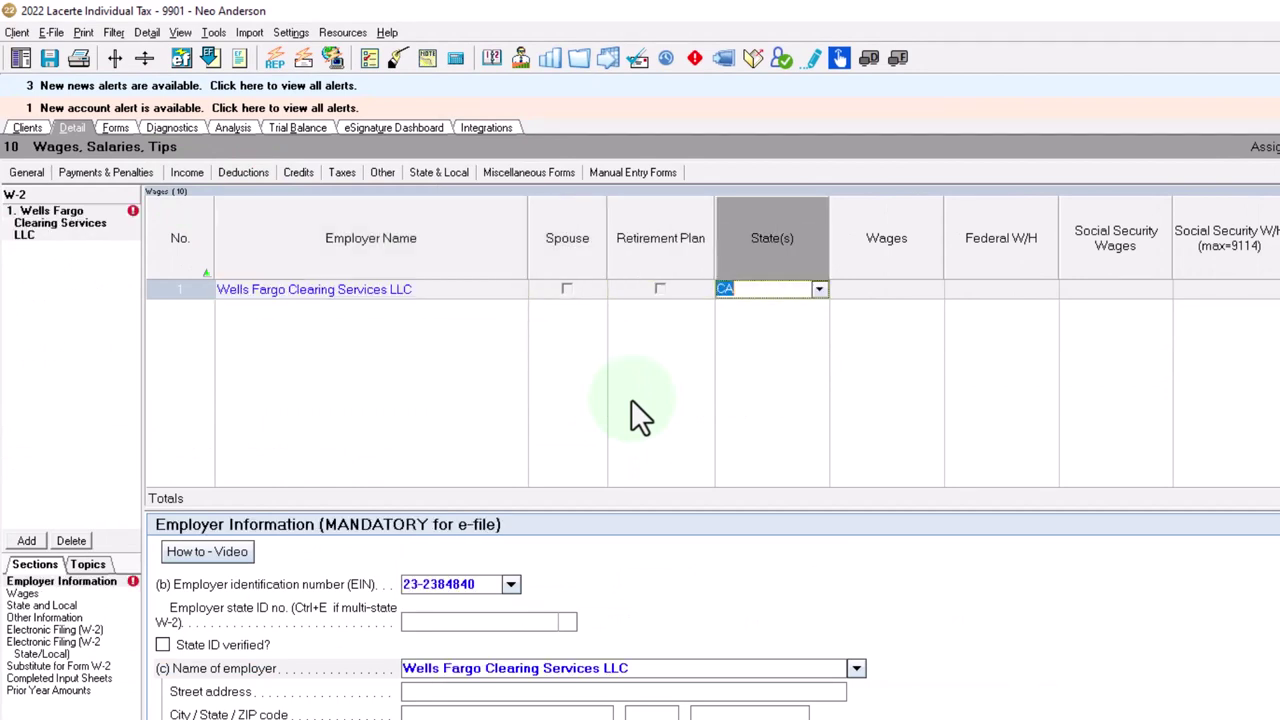
key(Return)
text(300,00)
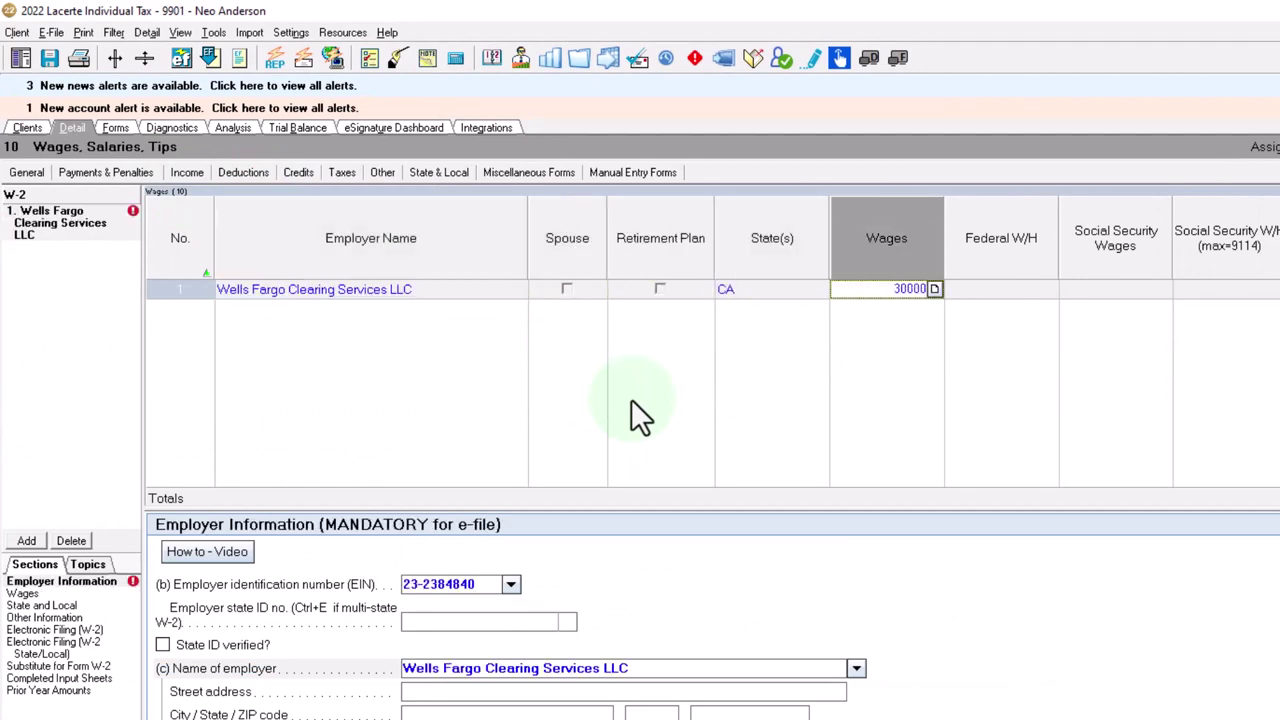
text(0)
key(Return)
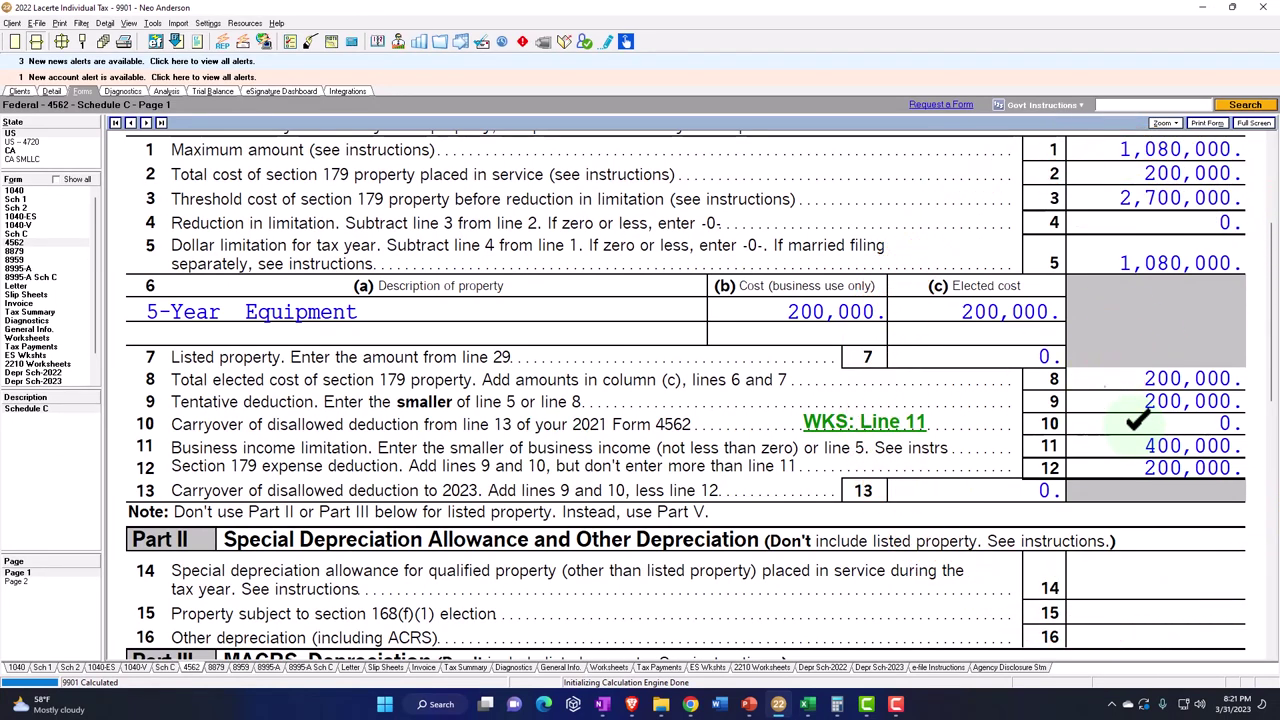
Review Schedule 1, Form 1040, and Schedule C line 13's full 200,000 depreciation, then return to W-2 entry.
click(25, 200)
scroll(790, 450, down, 2)
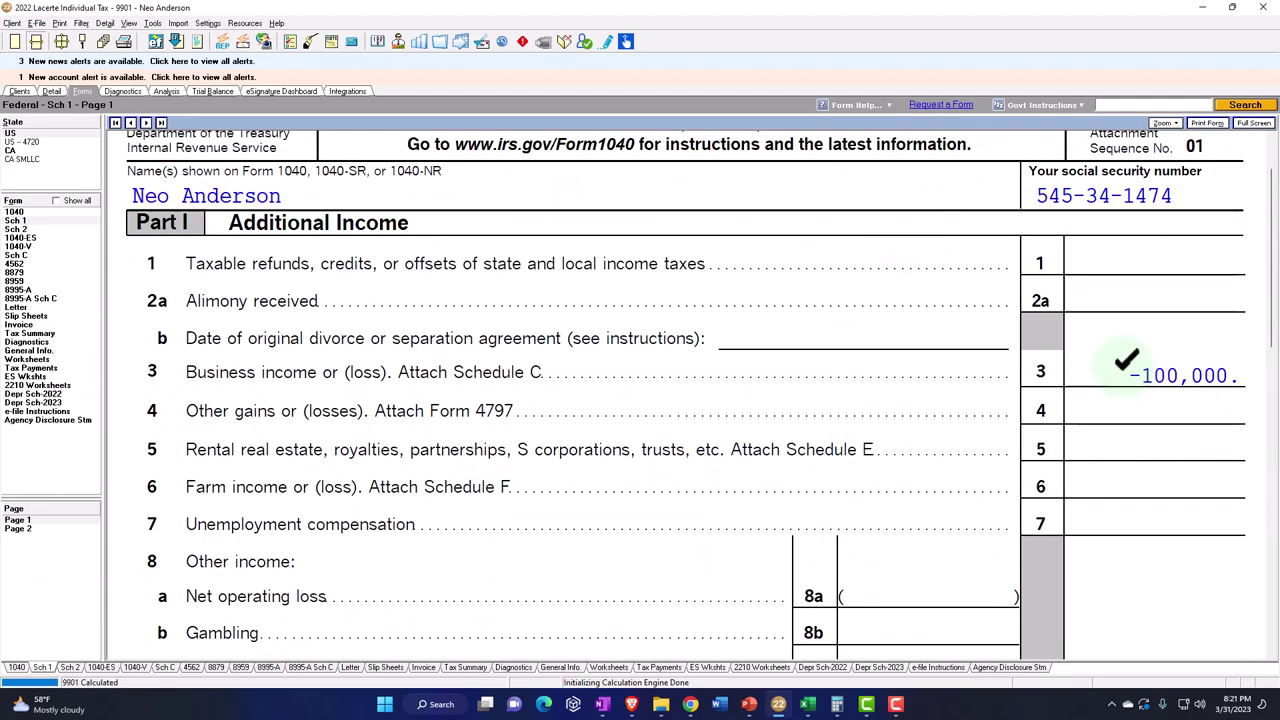
click(31, 213)
scroll(680, 447, down, 10)
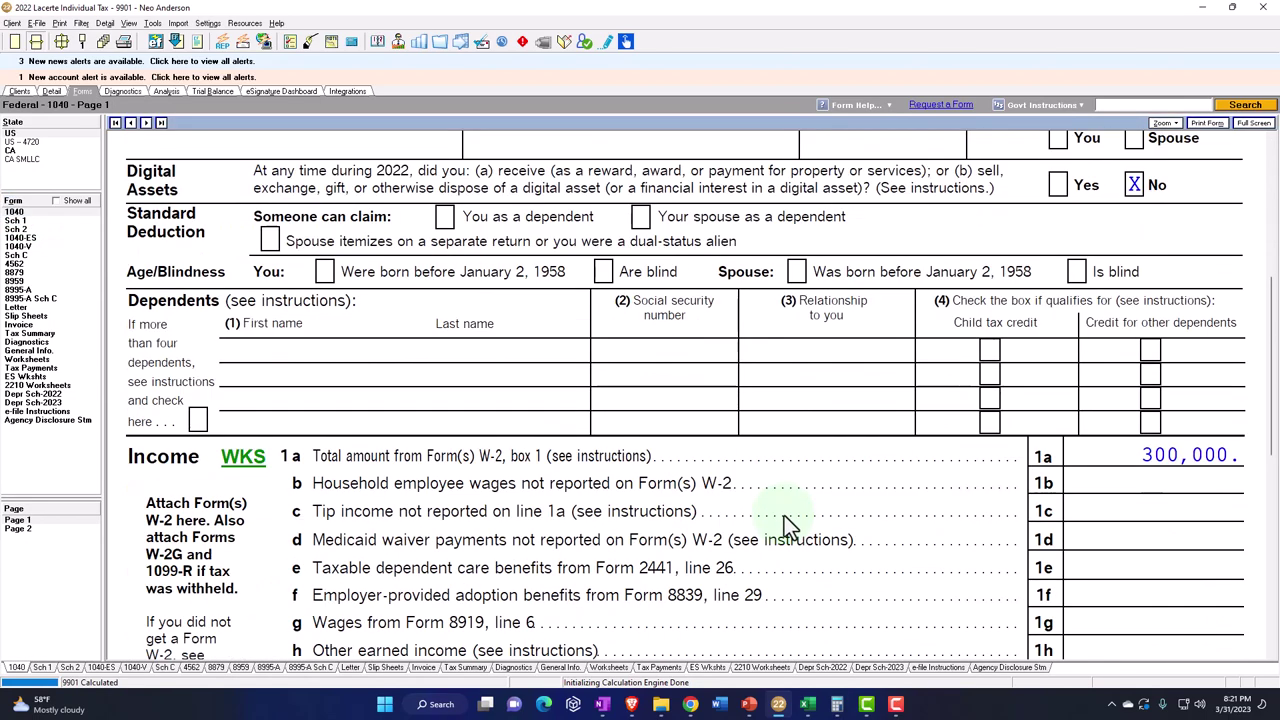
scroll(858, 540, down, 2)
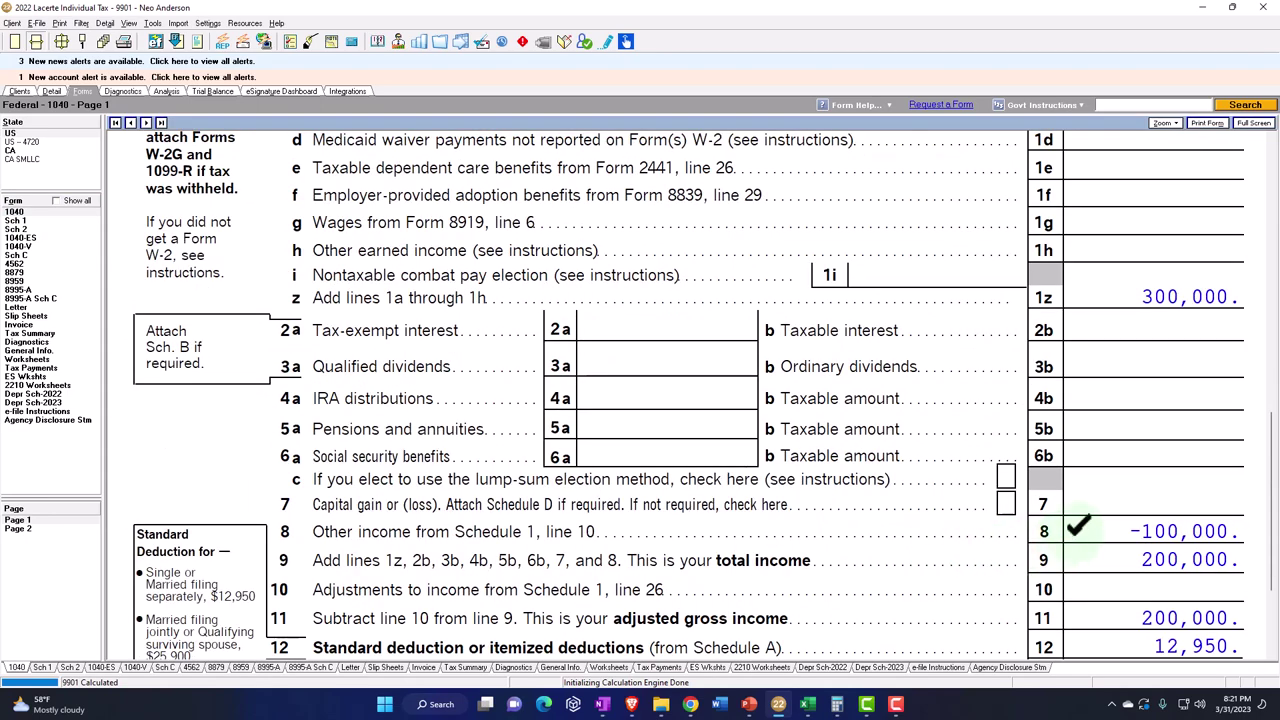
click(30, 257)
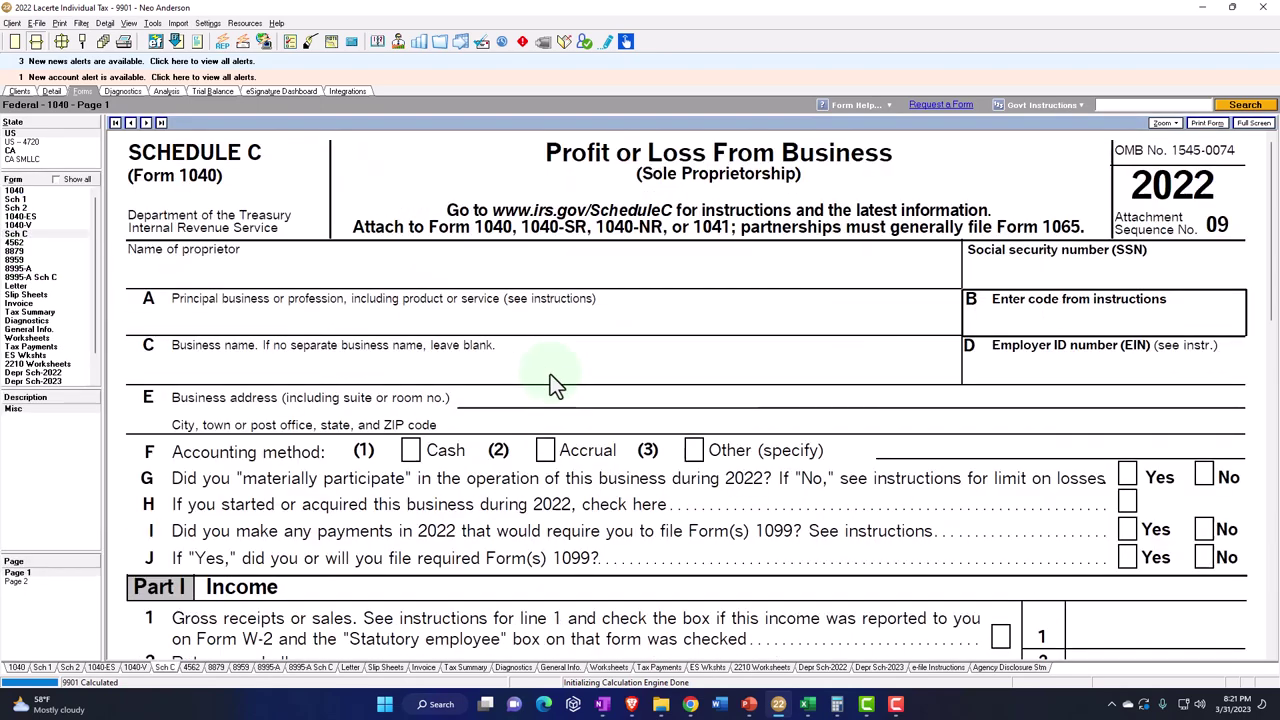
scroll(649, 428, down, 10)
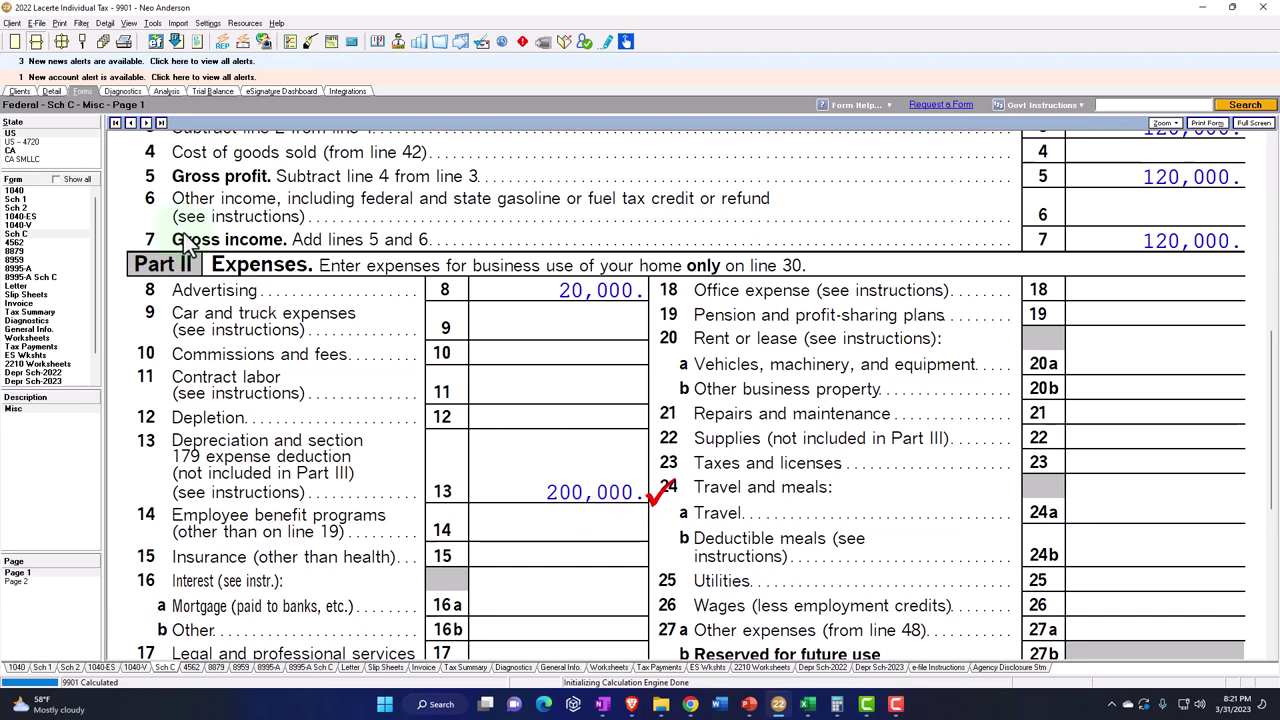
click(48, 92)
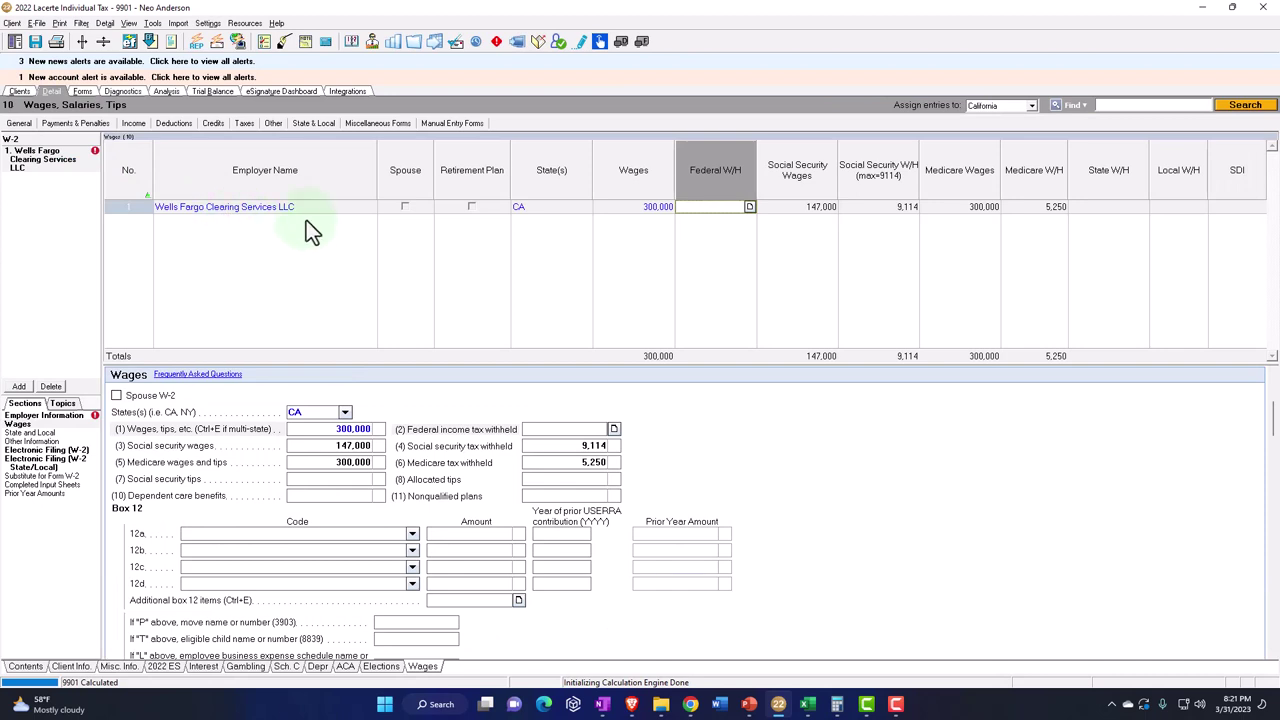
Delete the W-2 employer record, confirming with Yes.
click(306, 215)
click(50, 387)
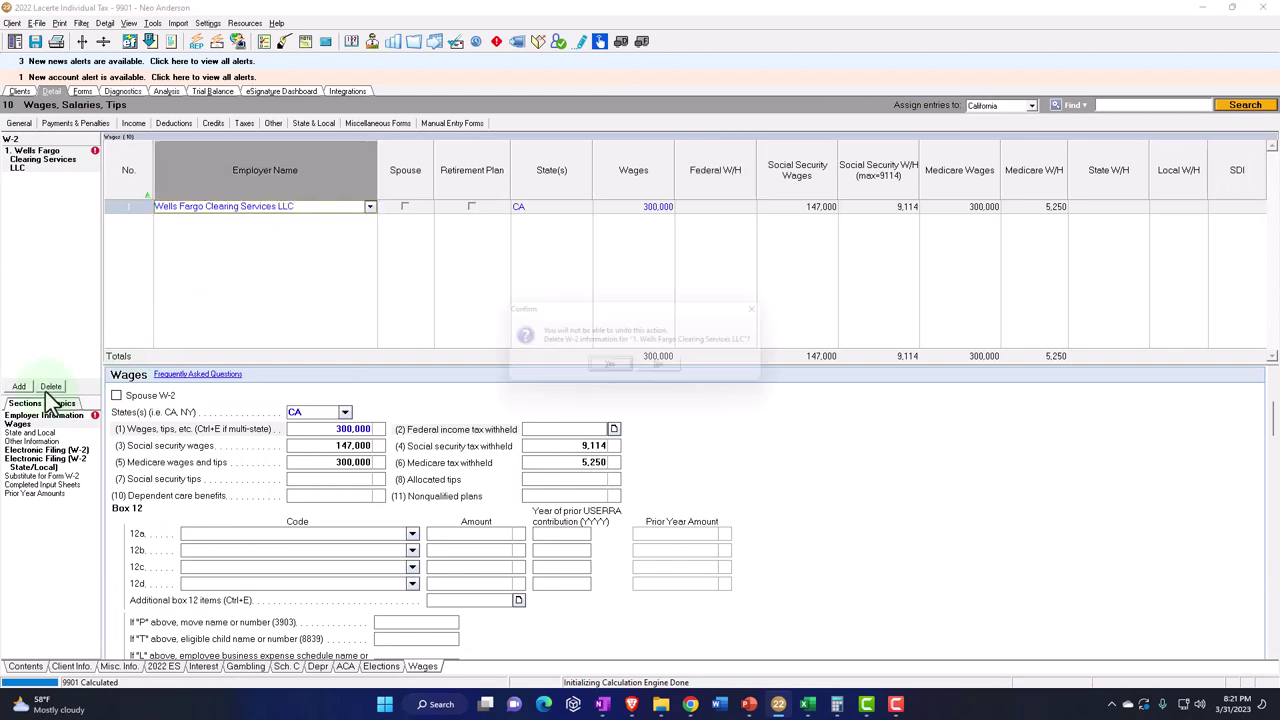
click(626, 373)
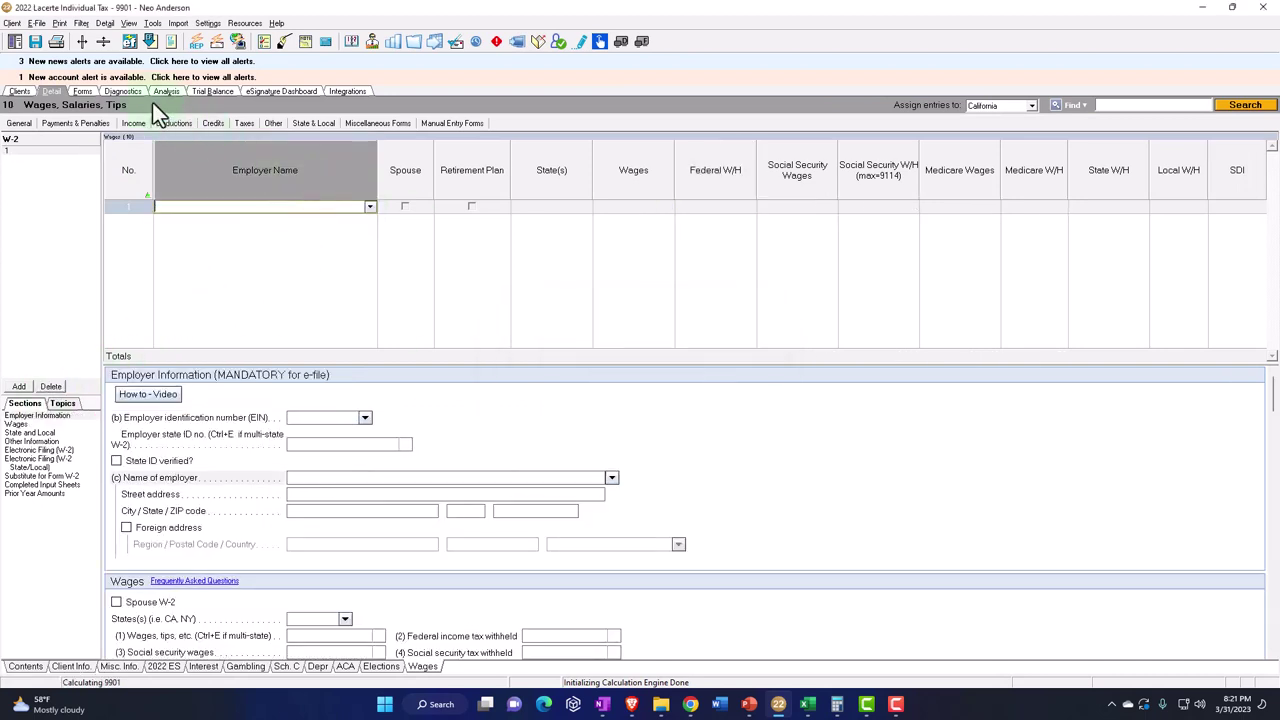
Verify Schedule C line 13 drops to 100,000 with 0 net profit, then return to data entry.
click(84, 92)
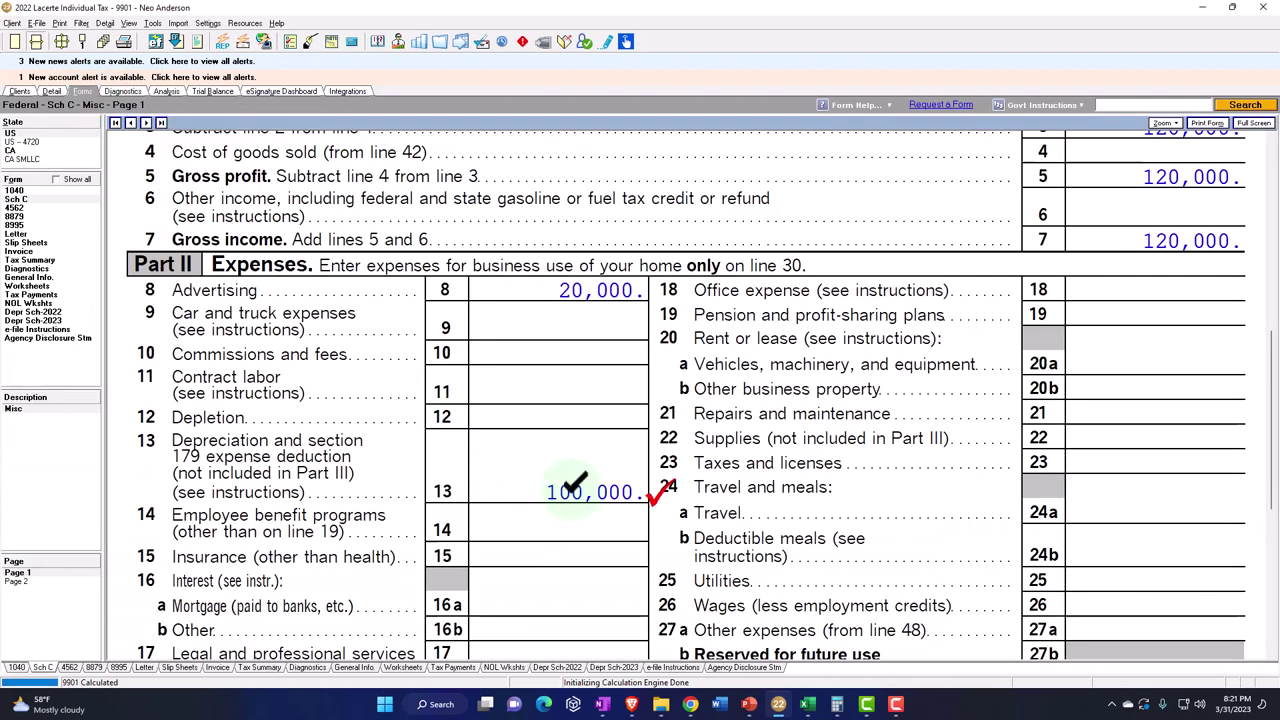
scroll(575, 485, down, 5)
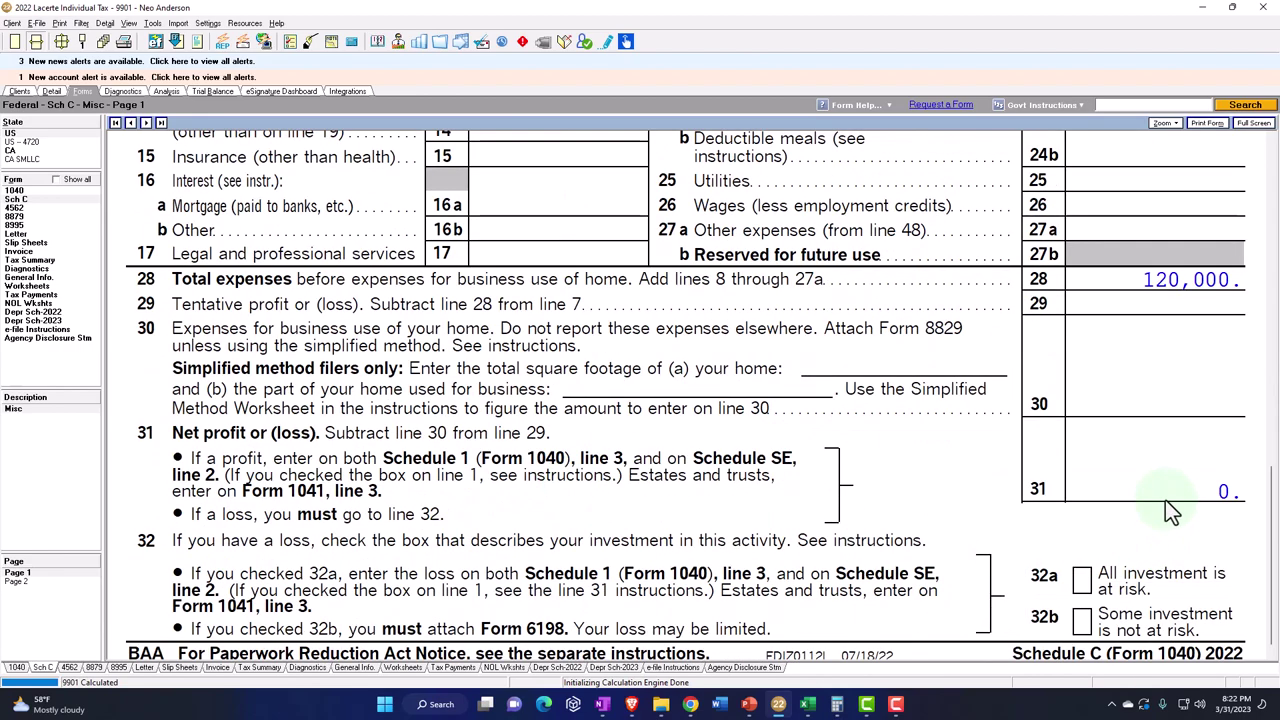
scroll(891, 546, up, 4)
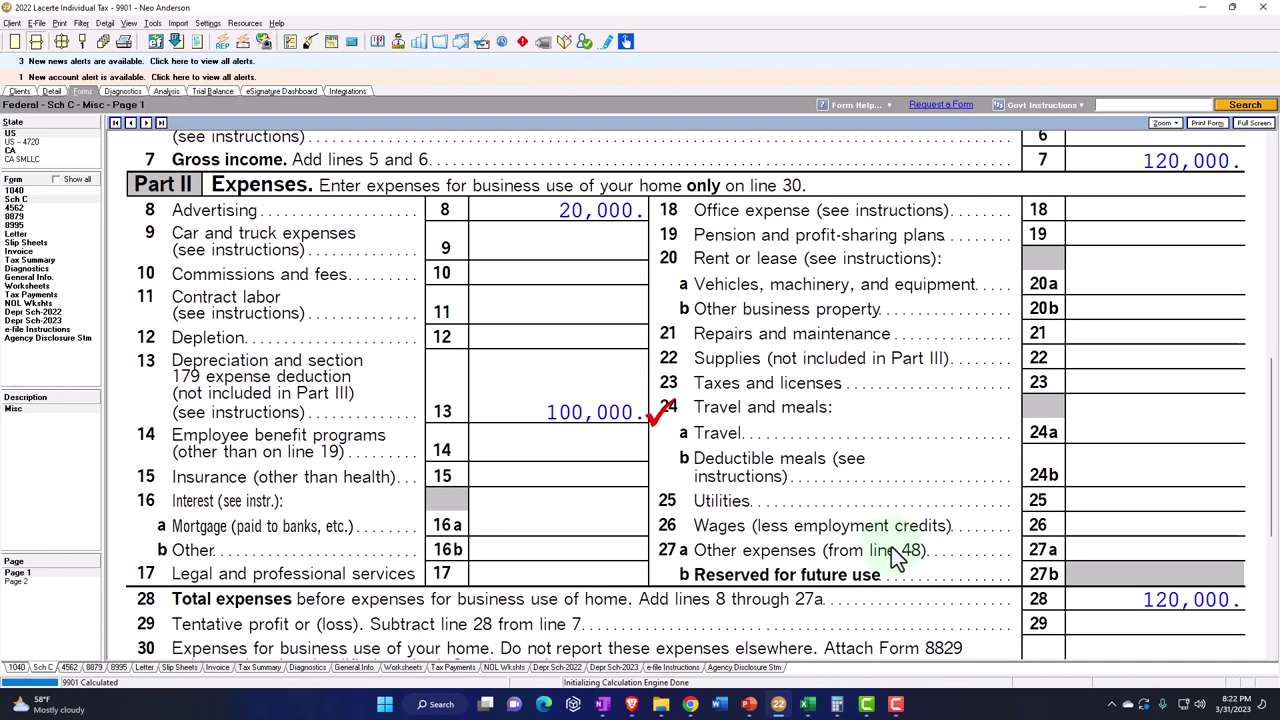
click(50, 91)
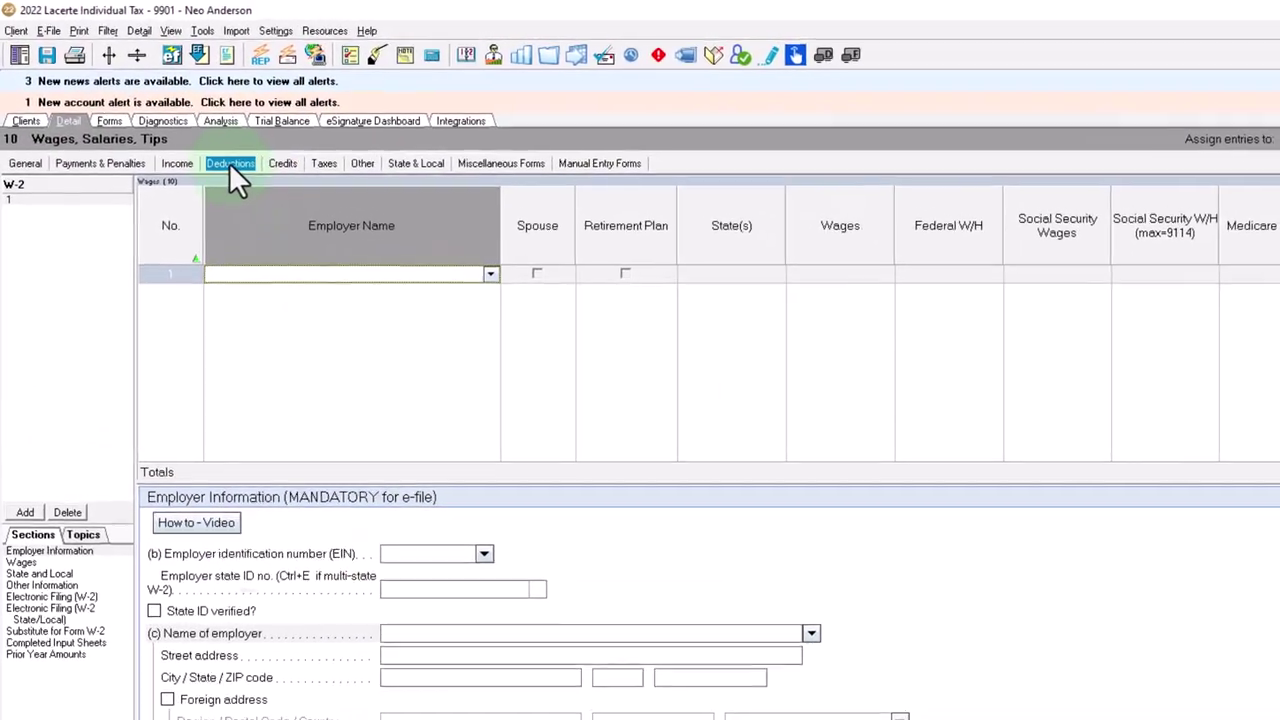
Delete the equipment's 200,000 Current Section 179 amount on the Depreciation (4562) screen.
click(183, 129)
click(258, 192)
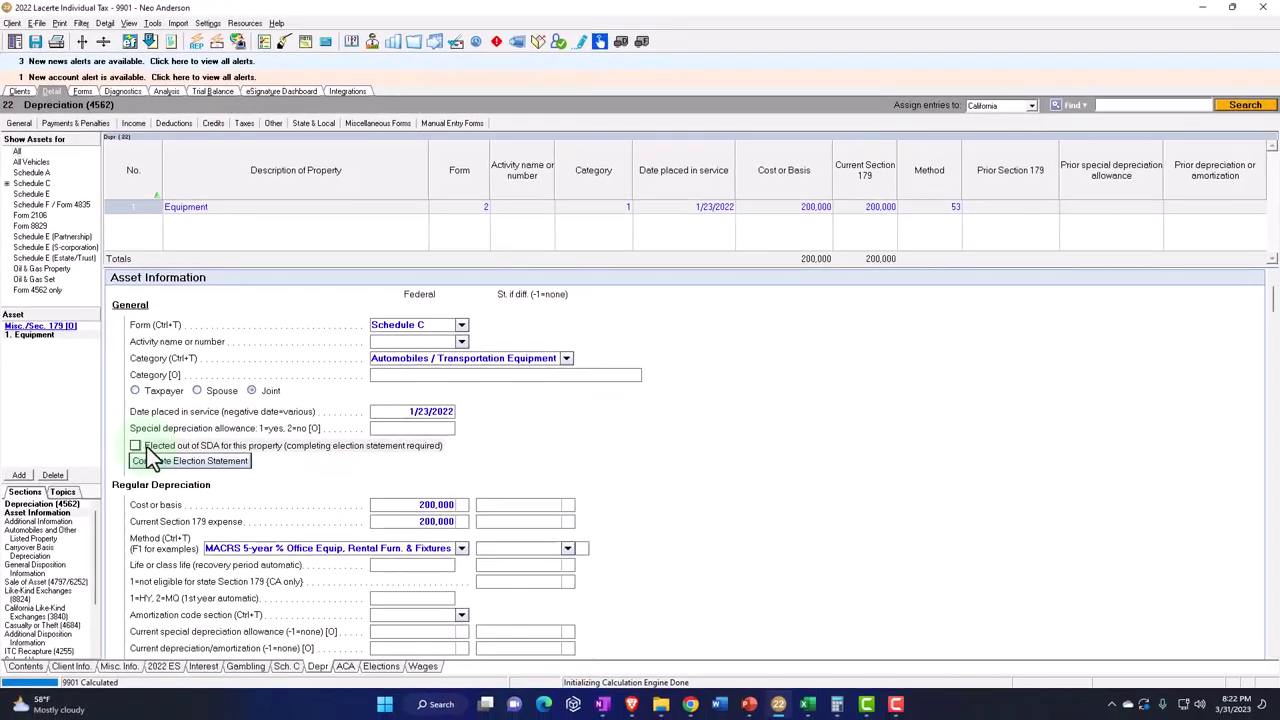
click(866, 208)
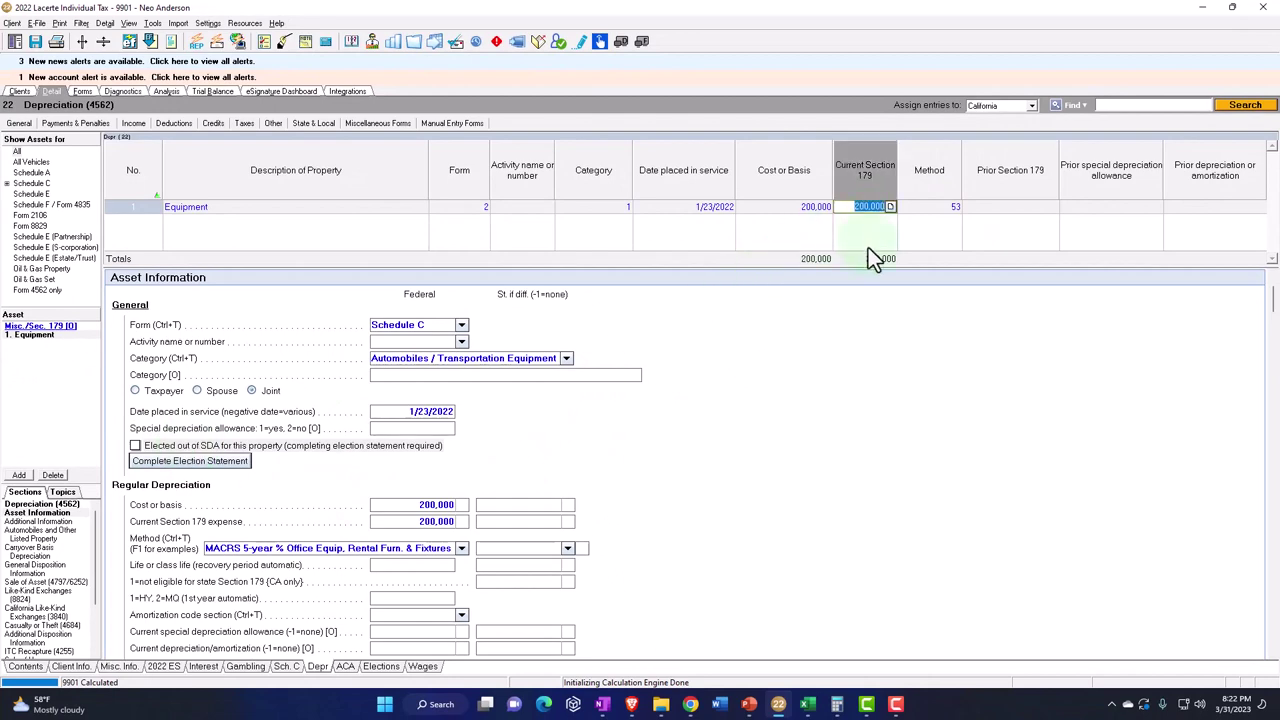
key(Delete)
key(Tab)
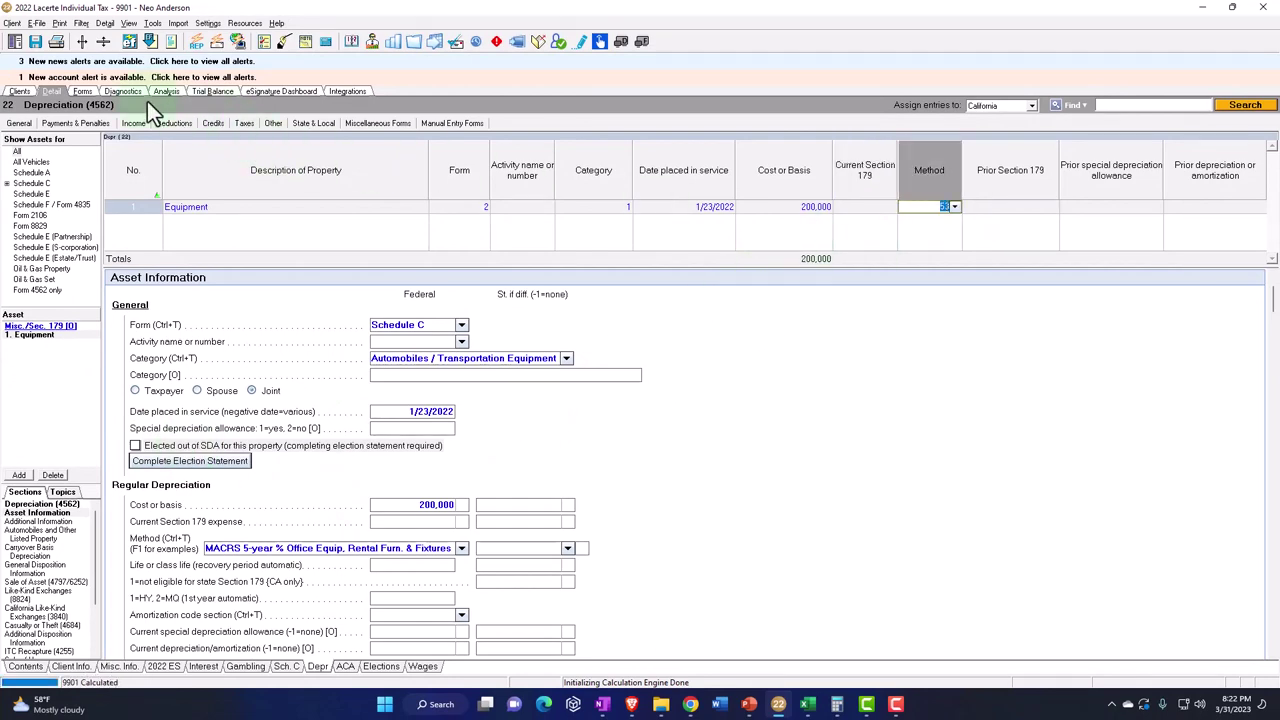
click(82, 92)
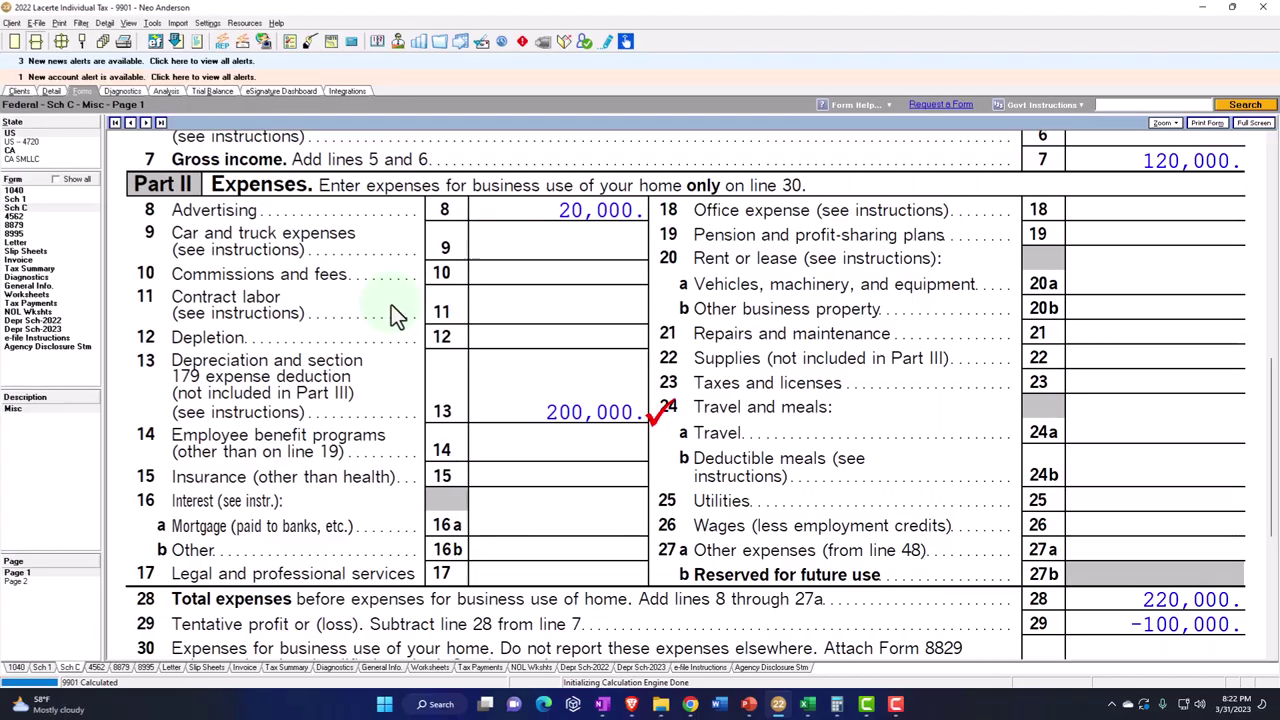
scroll(508, 390, down, 4)
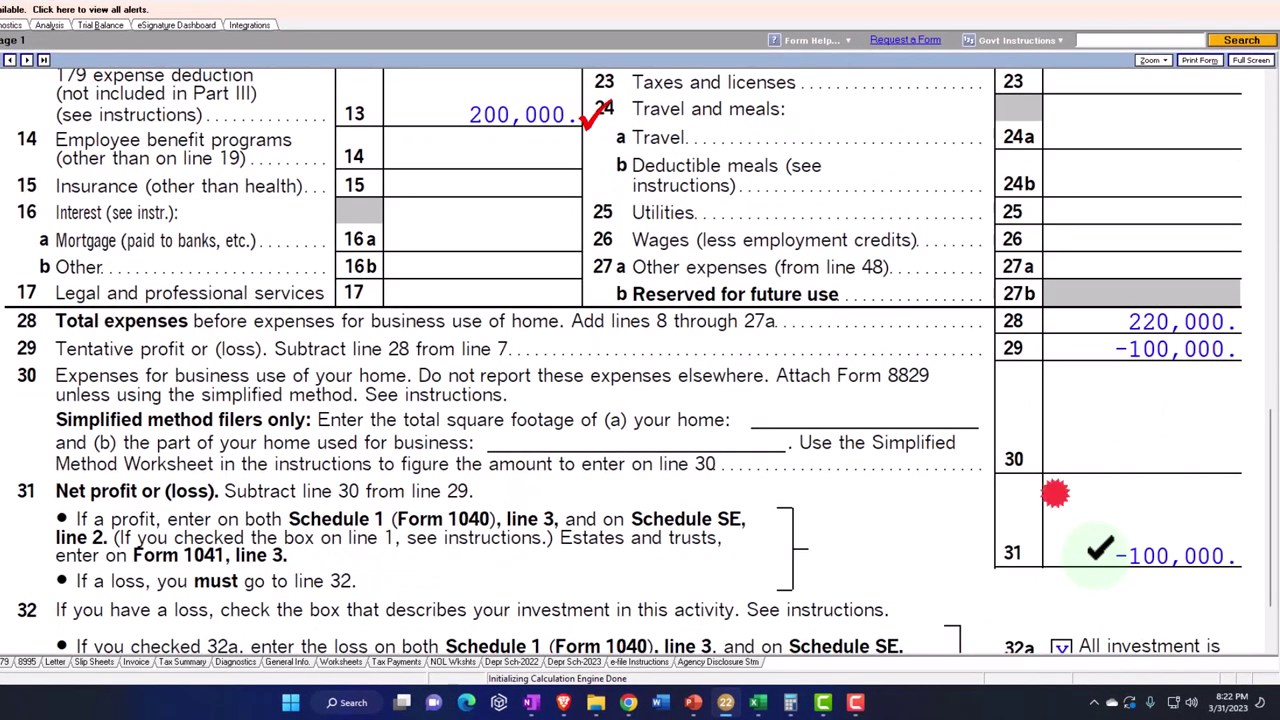
click(1096, 550)
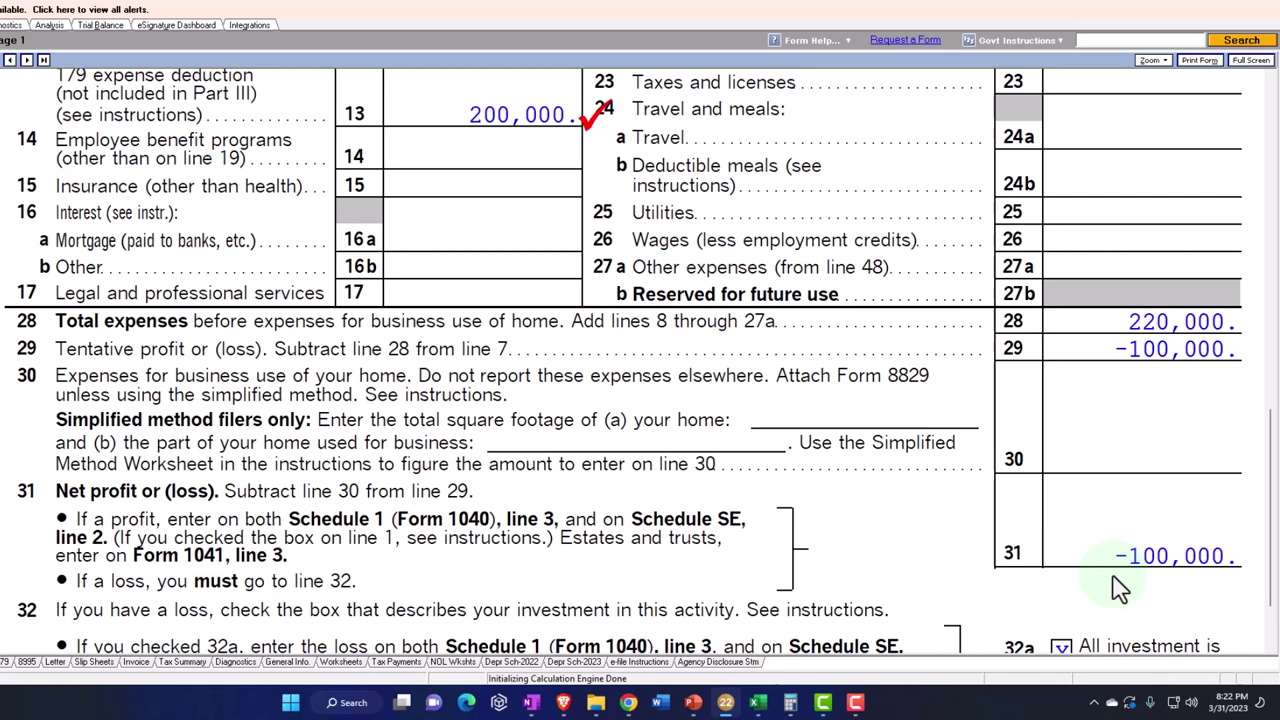
scroll(730, 508, up, 3)
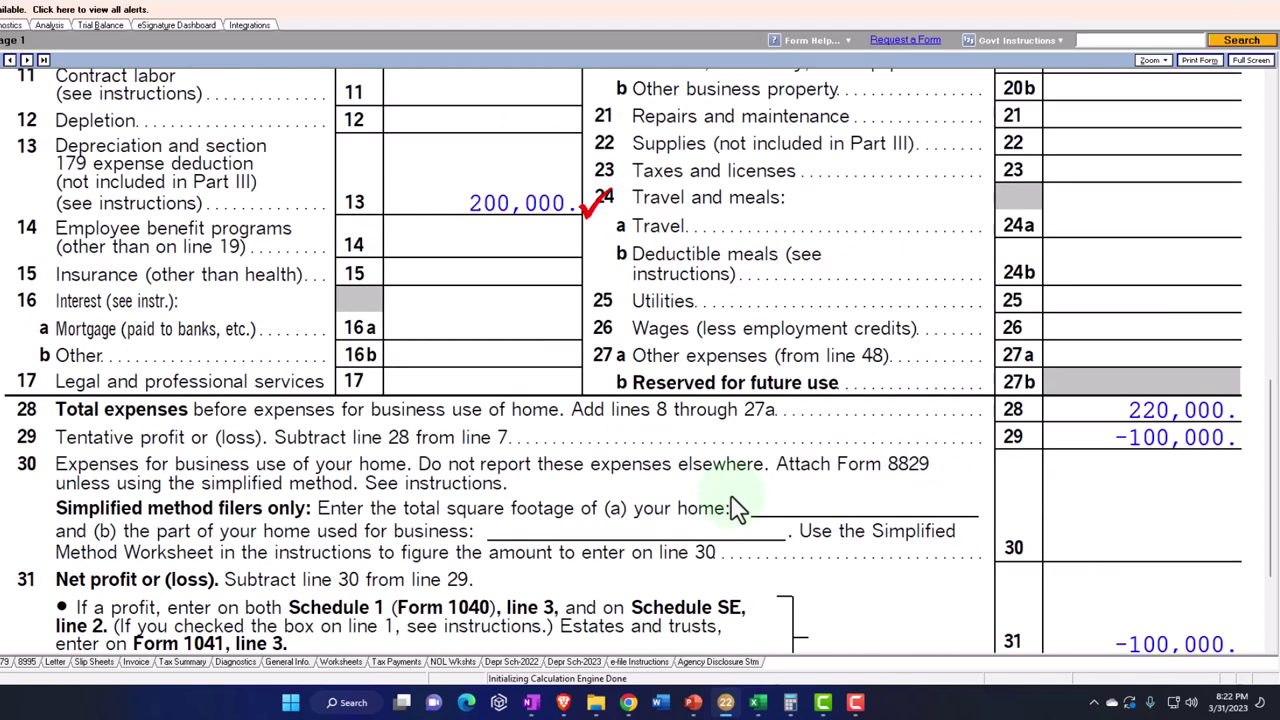
scroll(735, 507, up, 1)
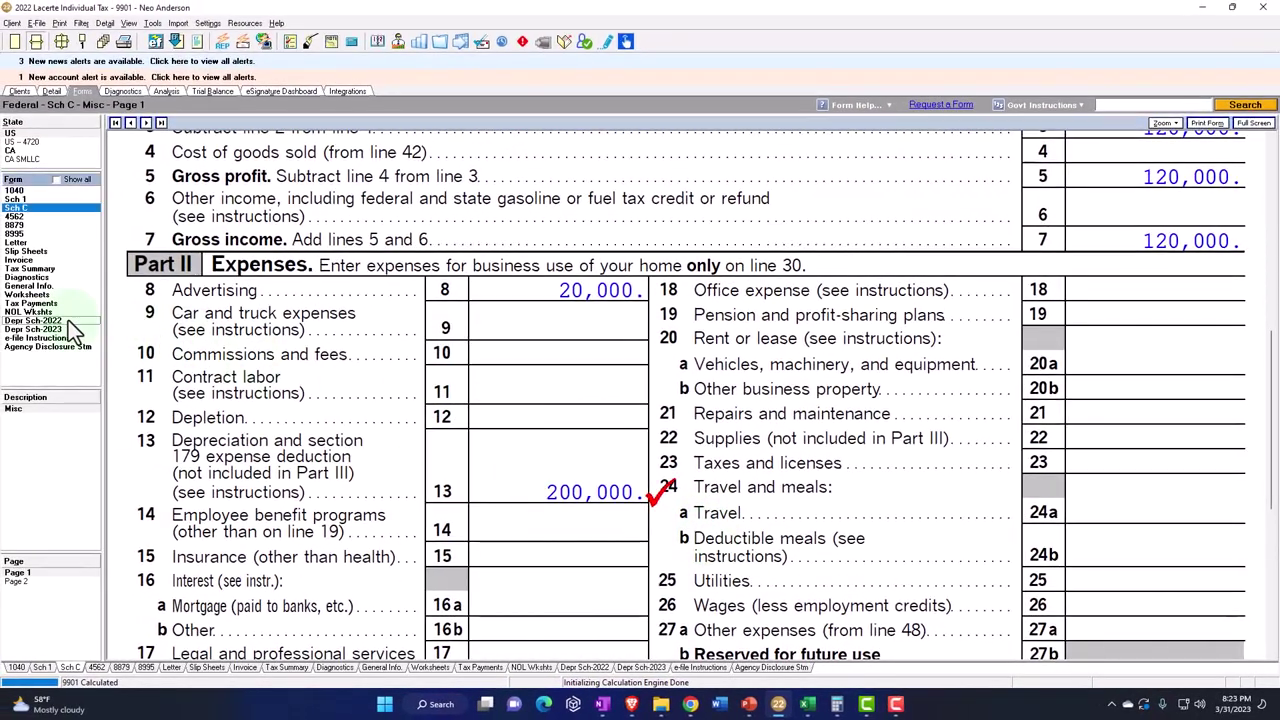
Show the Regular 2022 depreciation schedule with the equipment's 200,000 special depreciation allowance.
click(68, 320)
click(45, 418)
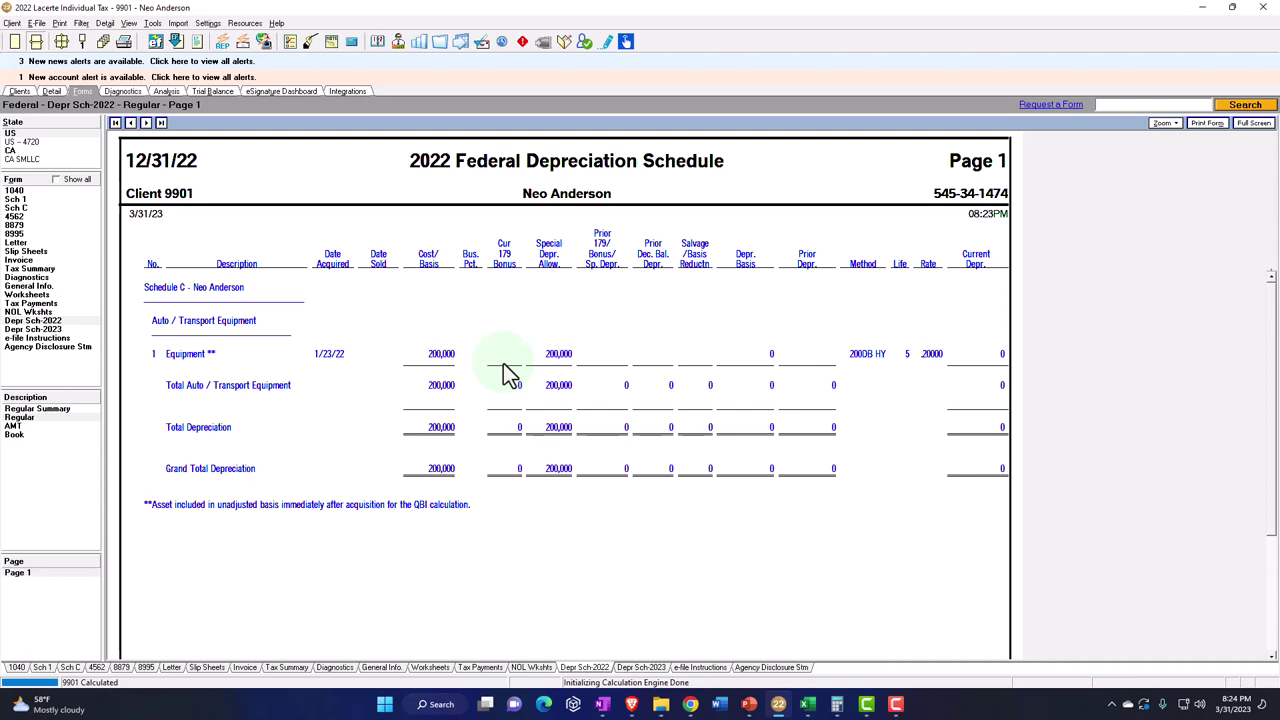
Scroll Schedule C to Part II: 200,000 depreciation on line 13 and -100,000 tentative loss.
click(30, 207)
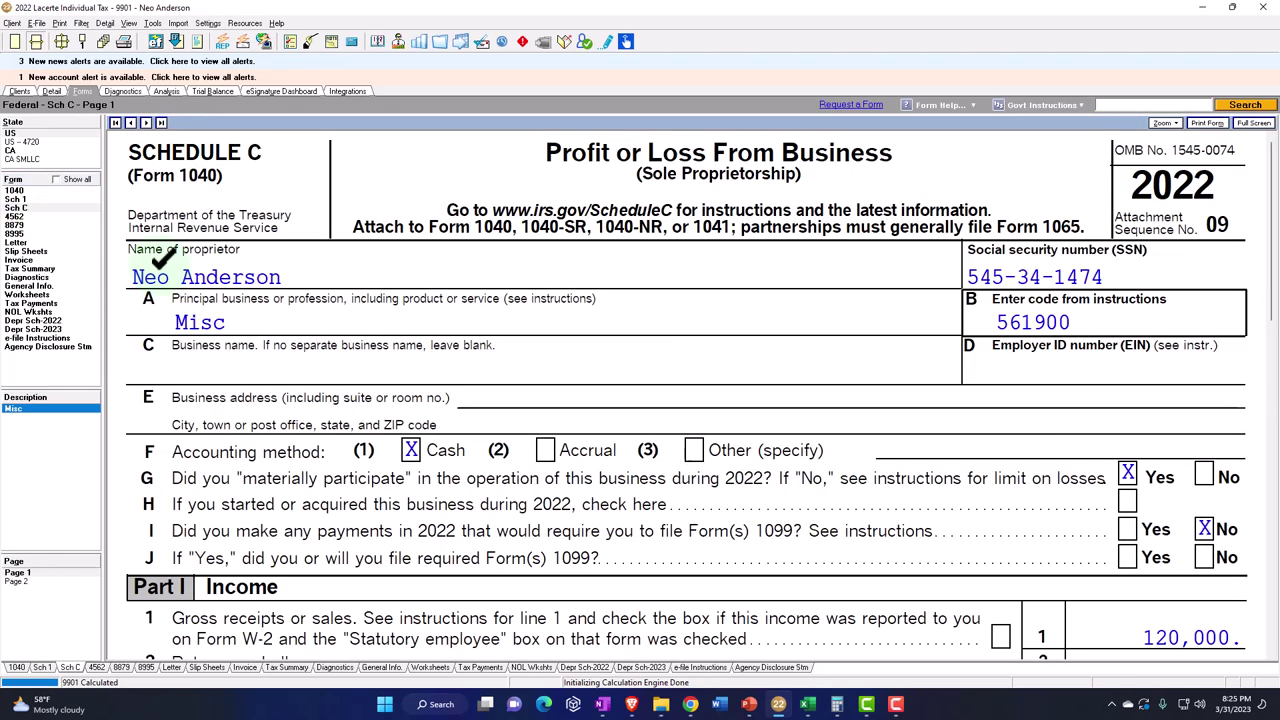
scroll(453, 425, down, 5)
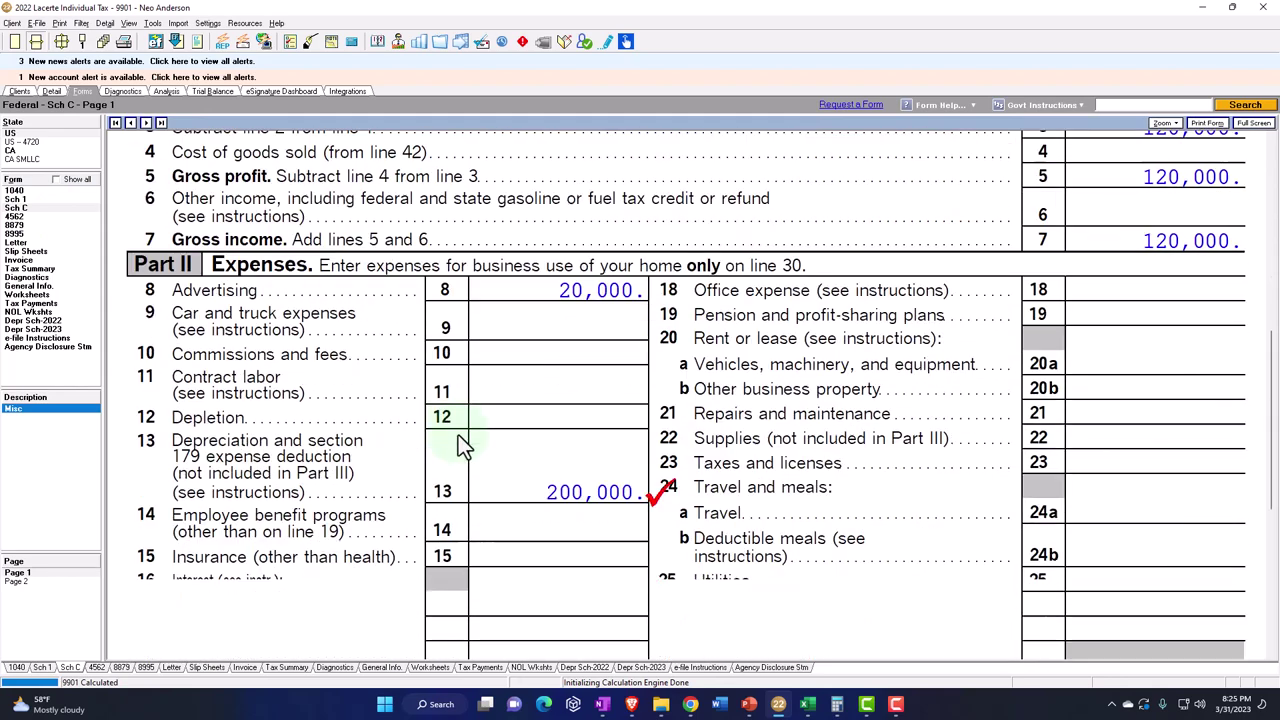
scroll(472, 466, down, 1)
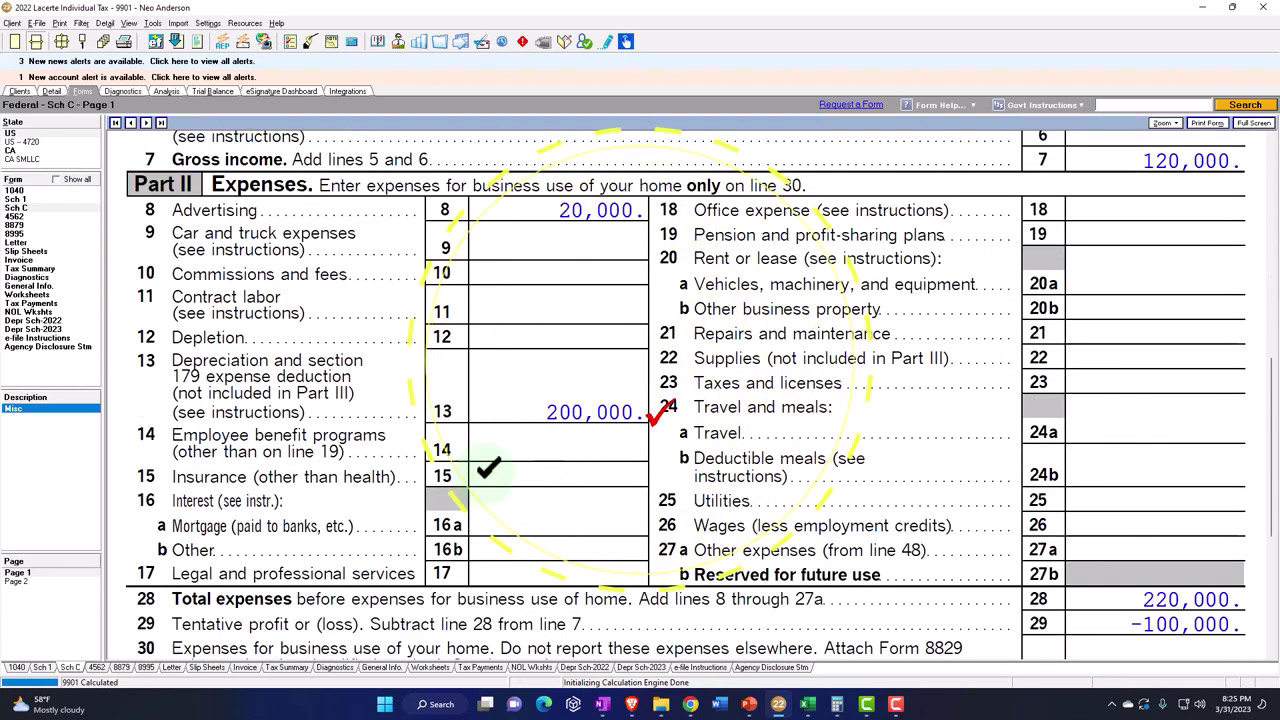